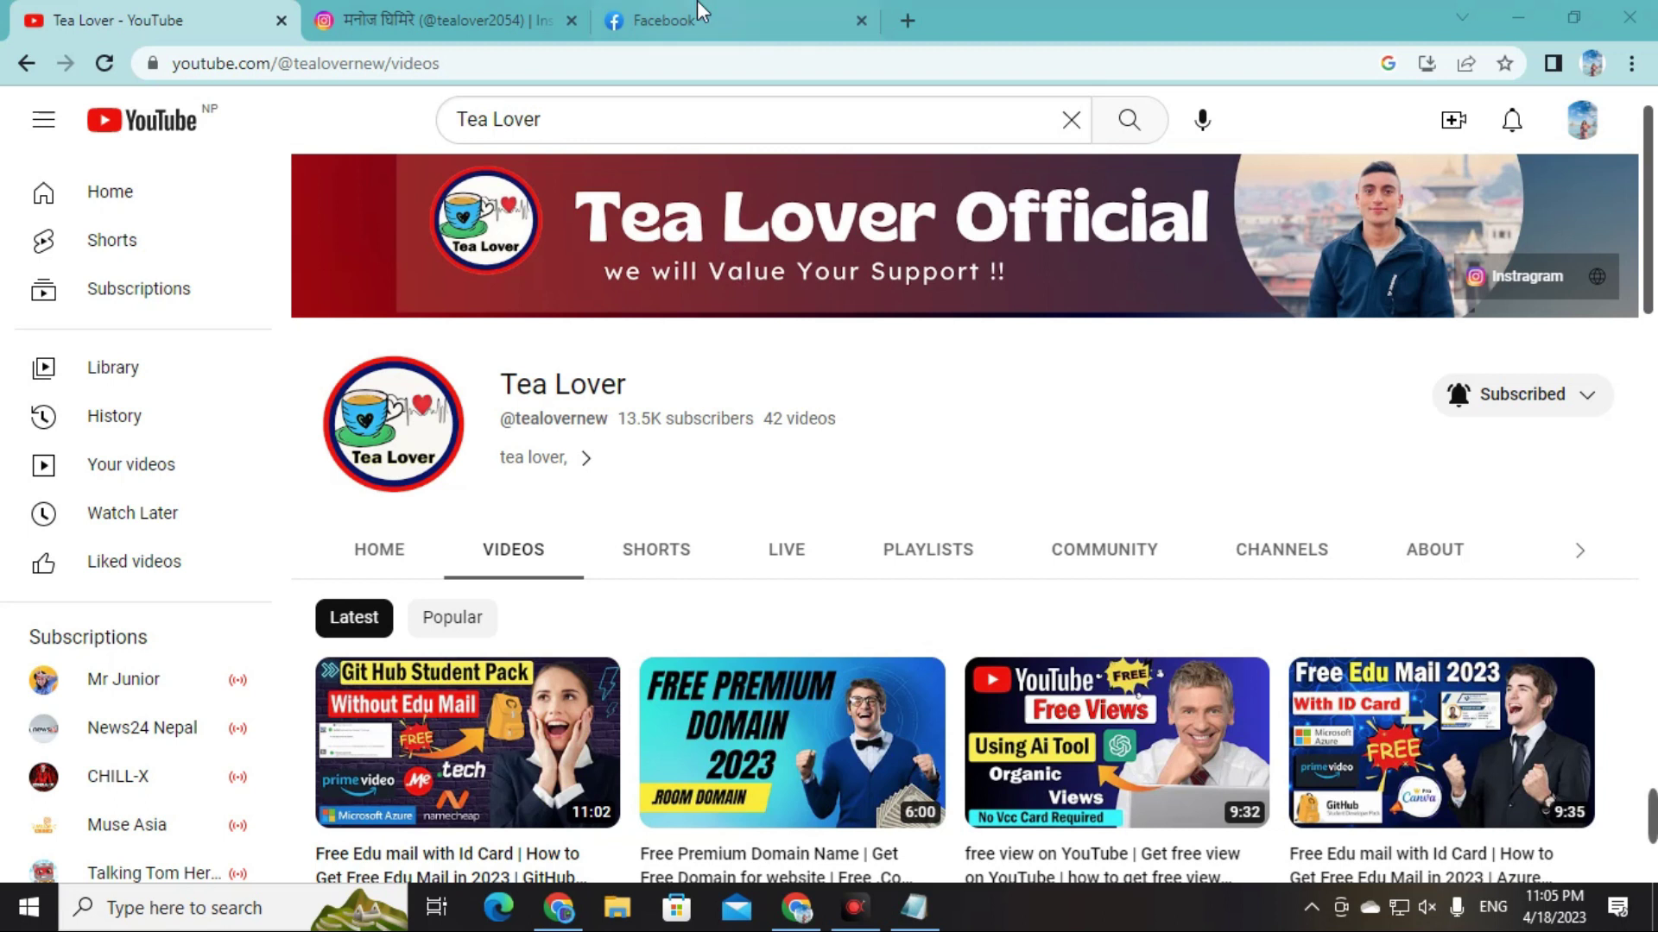
# - Switch from the Tea Lover YouTube videos to the channel's Instagram profile tab
pyautogui.click(475, 10)
# - Open the Tea Lover website linked in the Instagram profile bio
pyautogui.doubleClick(733, 164)
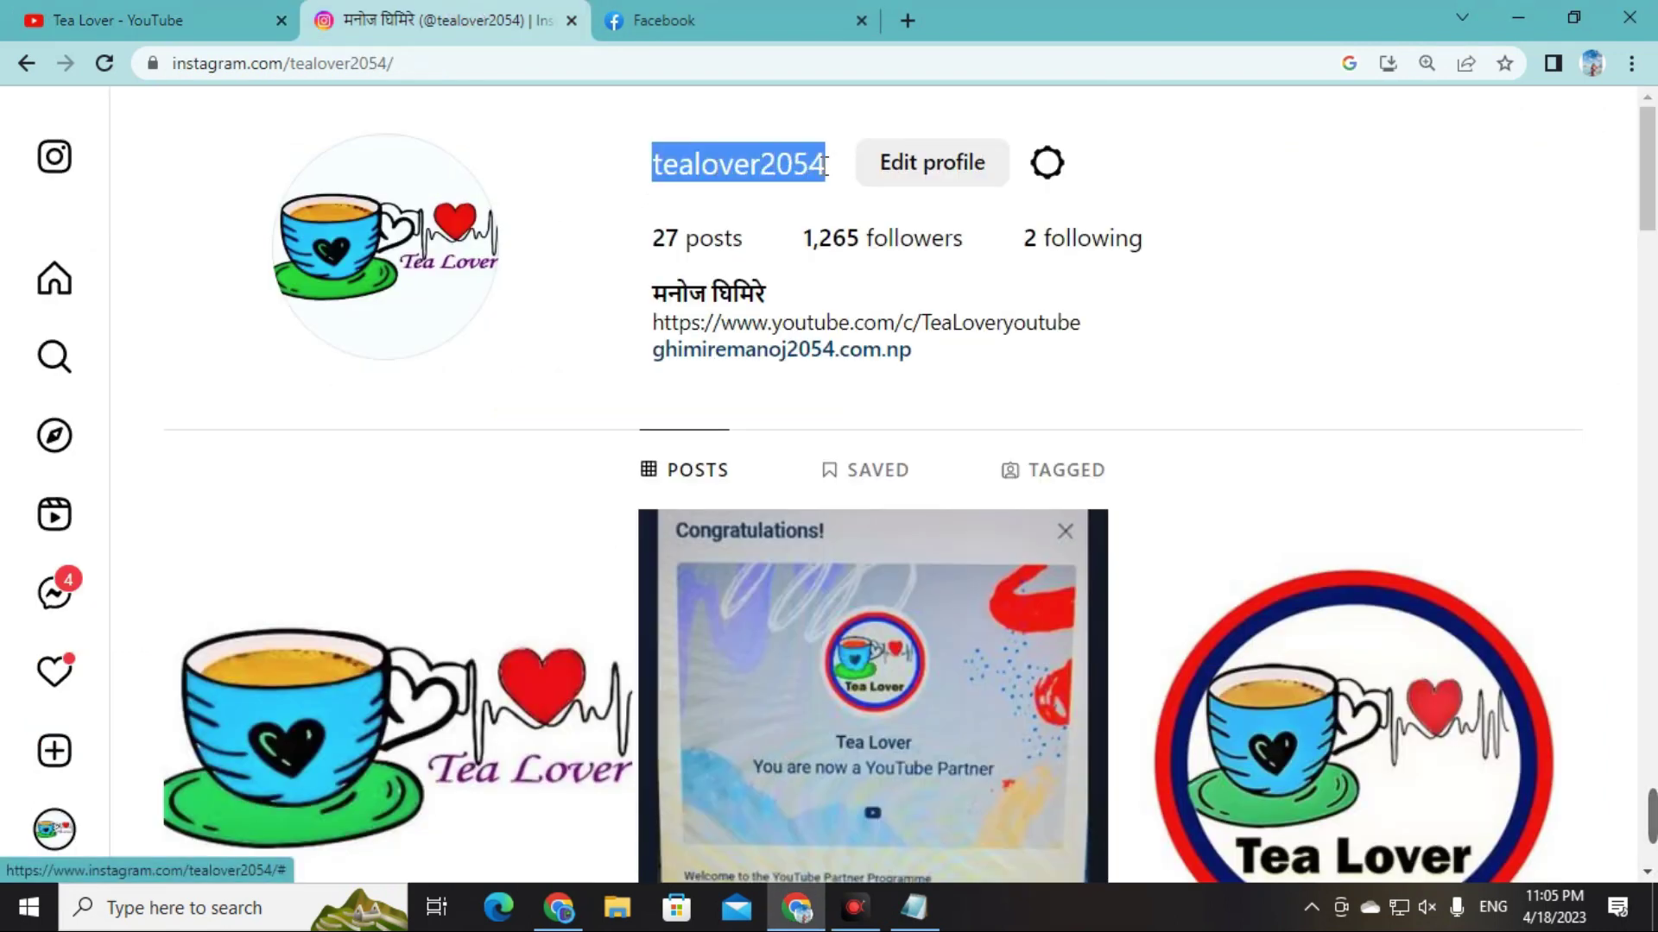
pyautogui.click(565, 162)
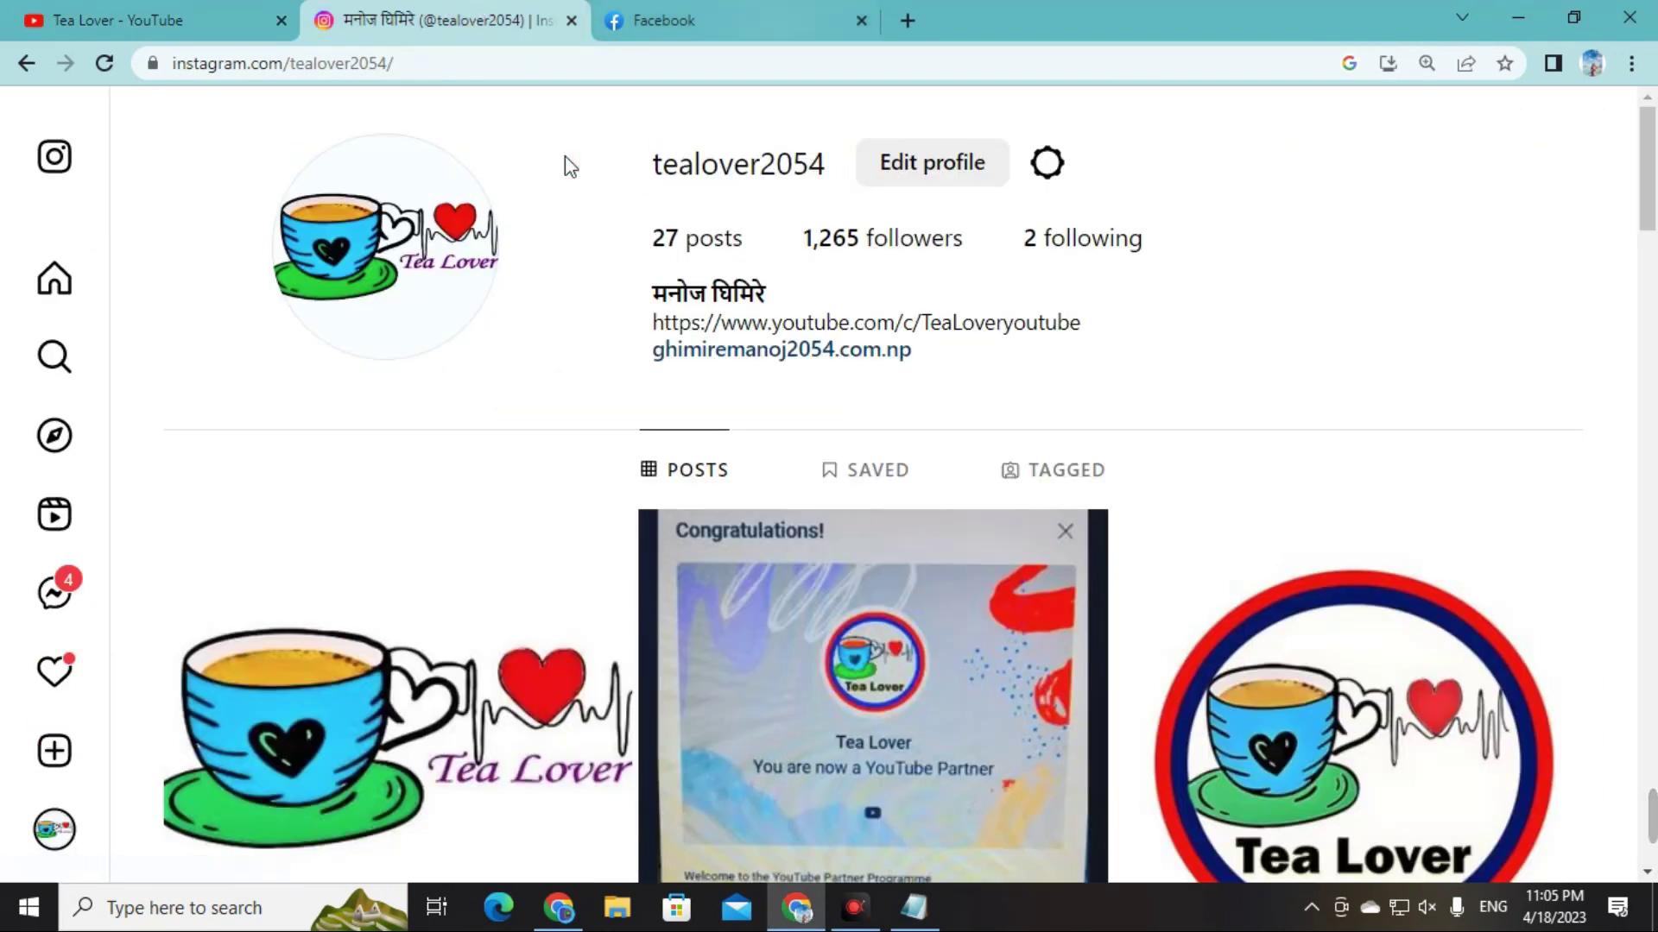
pyautogui.click(758, 349)
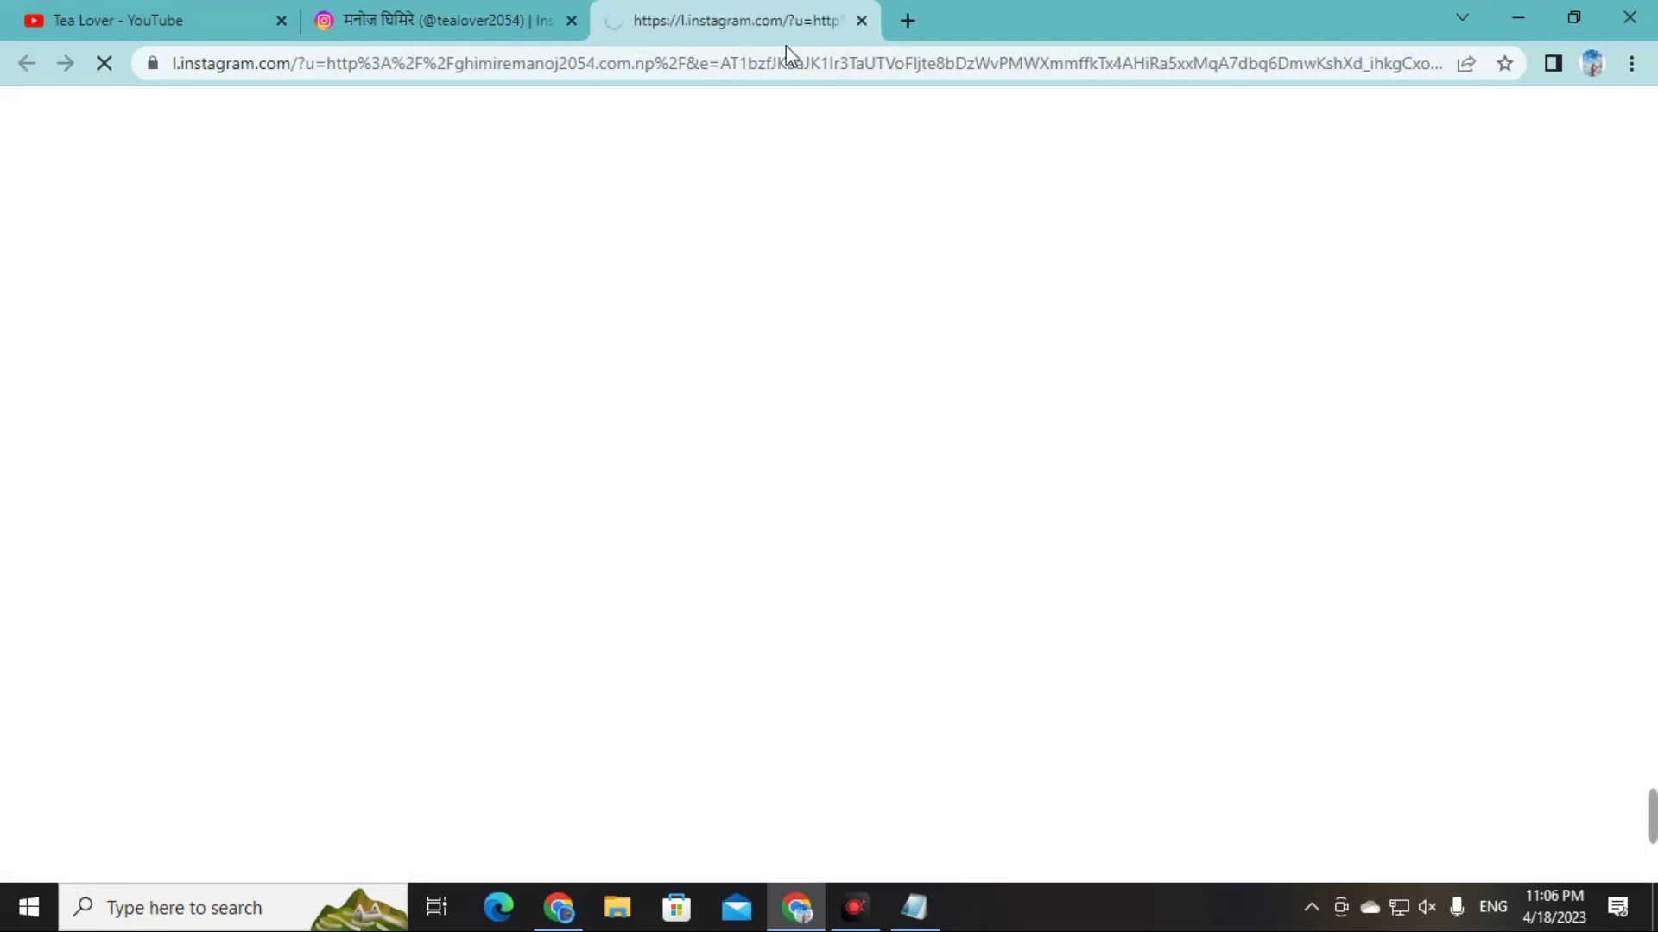
pyautogui.scroll(-8, 1471, 731)
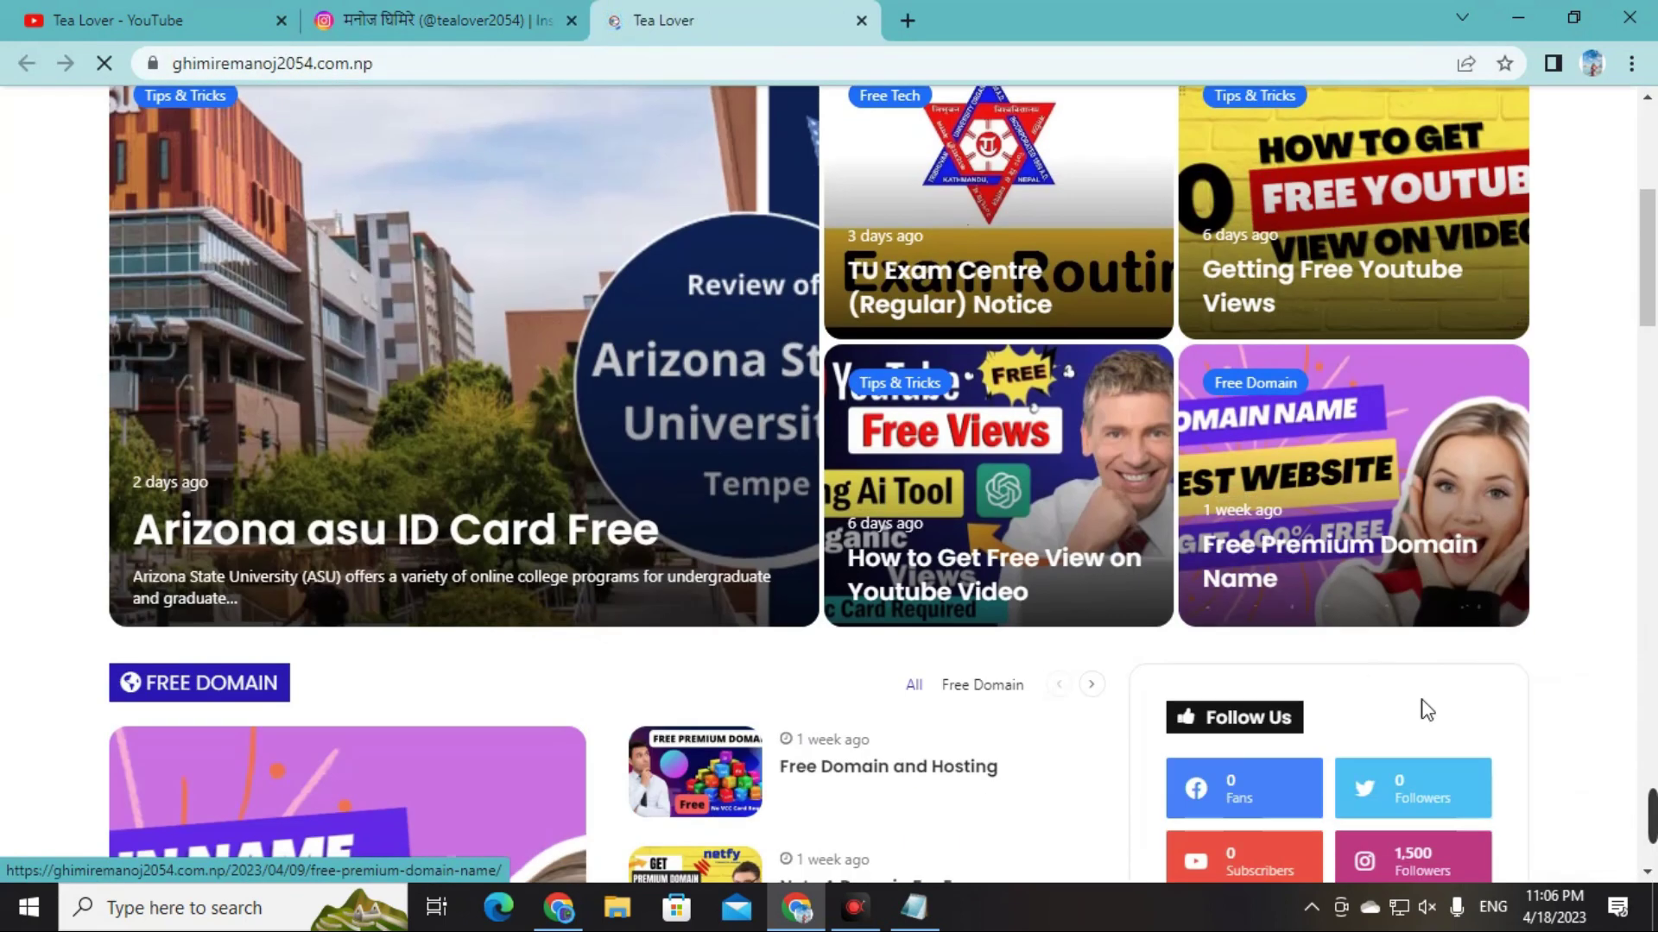
# - Return to the YouTube channel videos, then start a new blank tab
pyautogui.hotkey('ctrl', 'Tab')
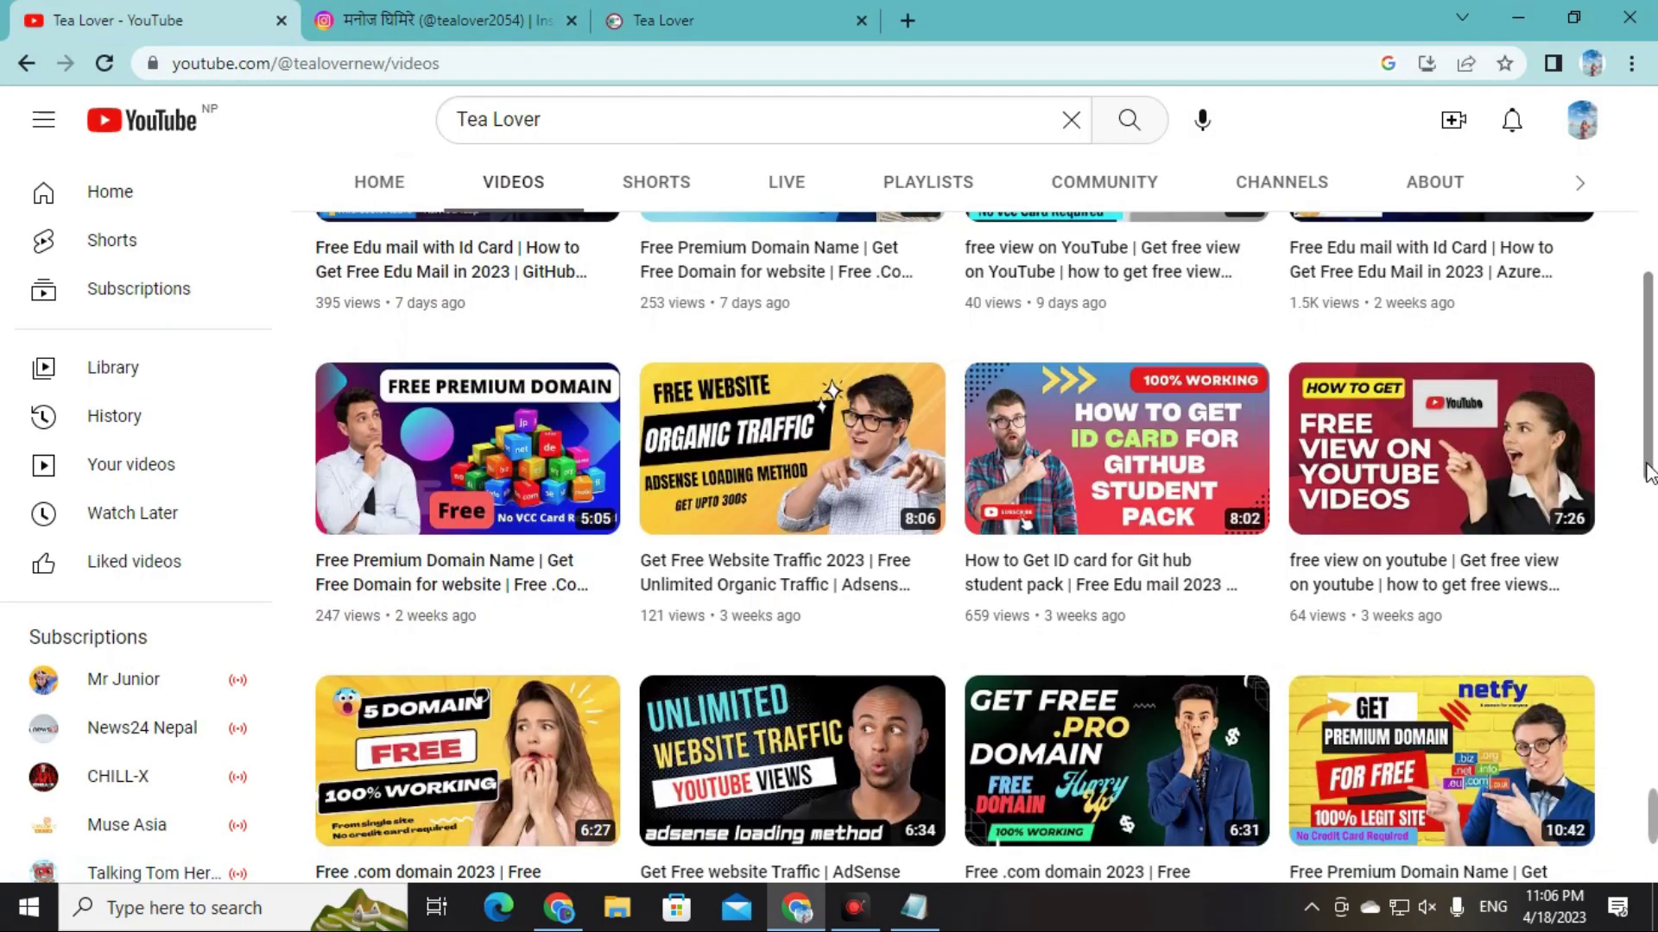
pyautogui.scroll(-4, 1369, 599)
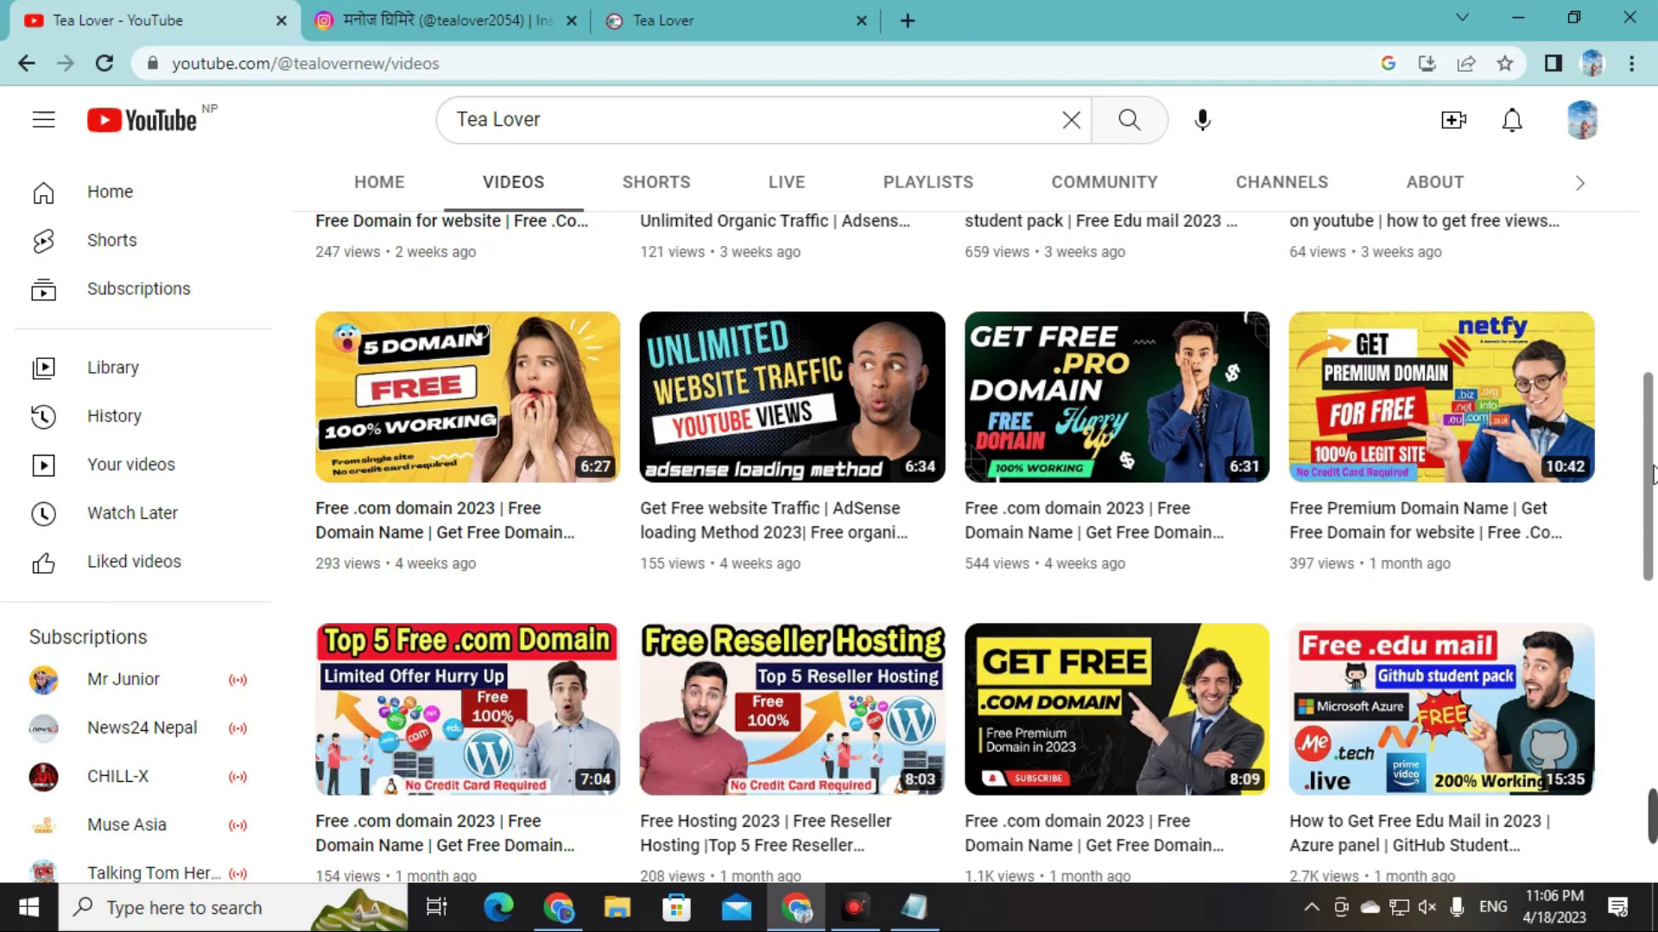
pyautogui.click(912, 12)
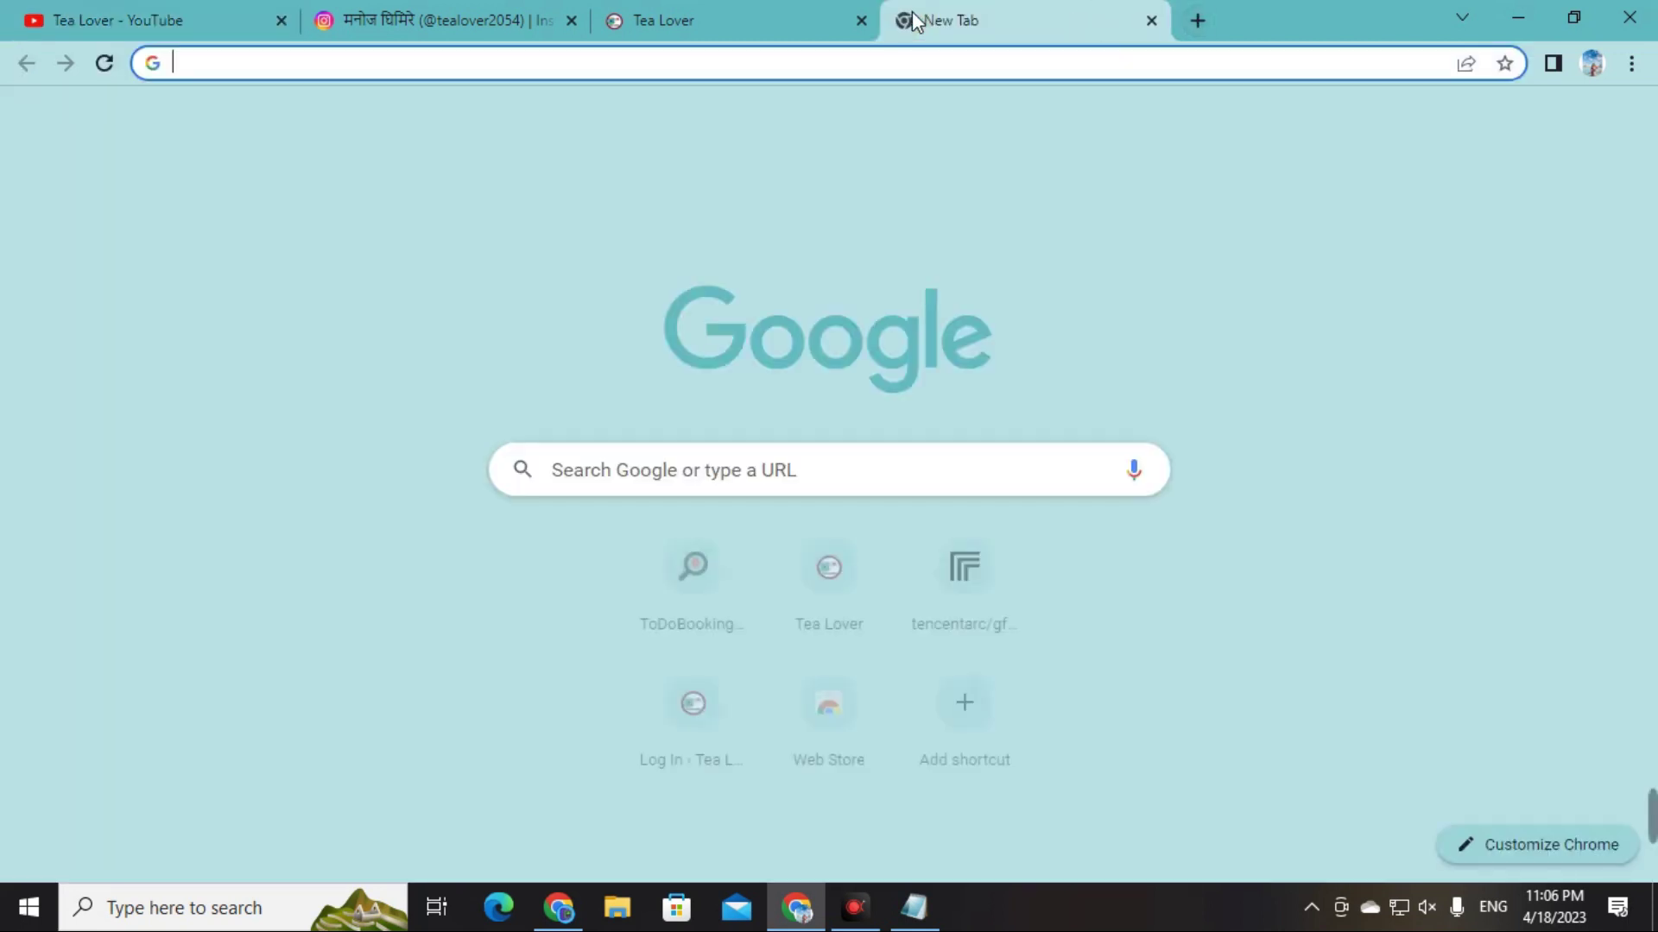
# - Search Google for '.me free domain', skim the results, then return to the Tea Lover YouTube videos
pyautogui.write('.me ')
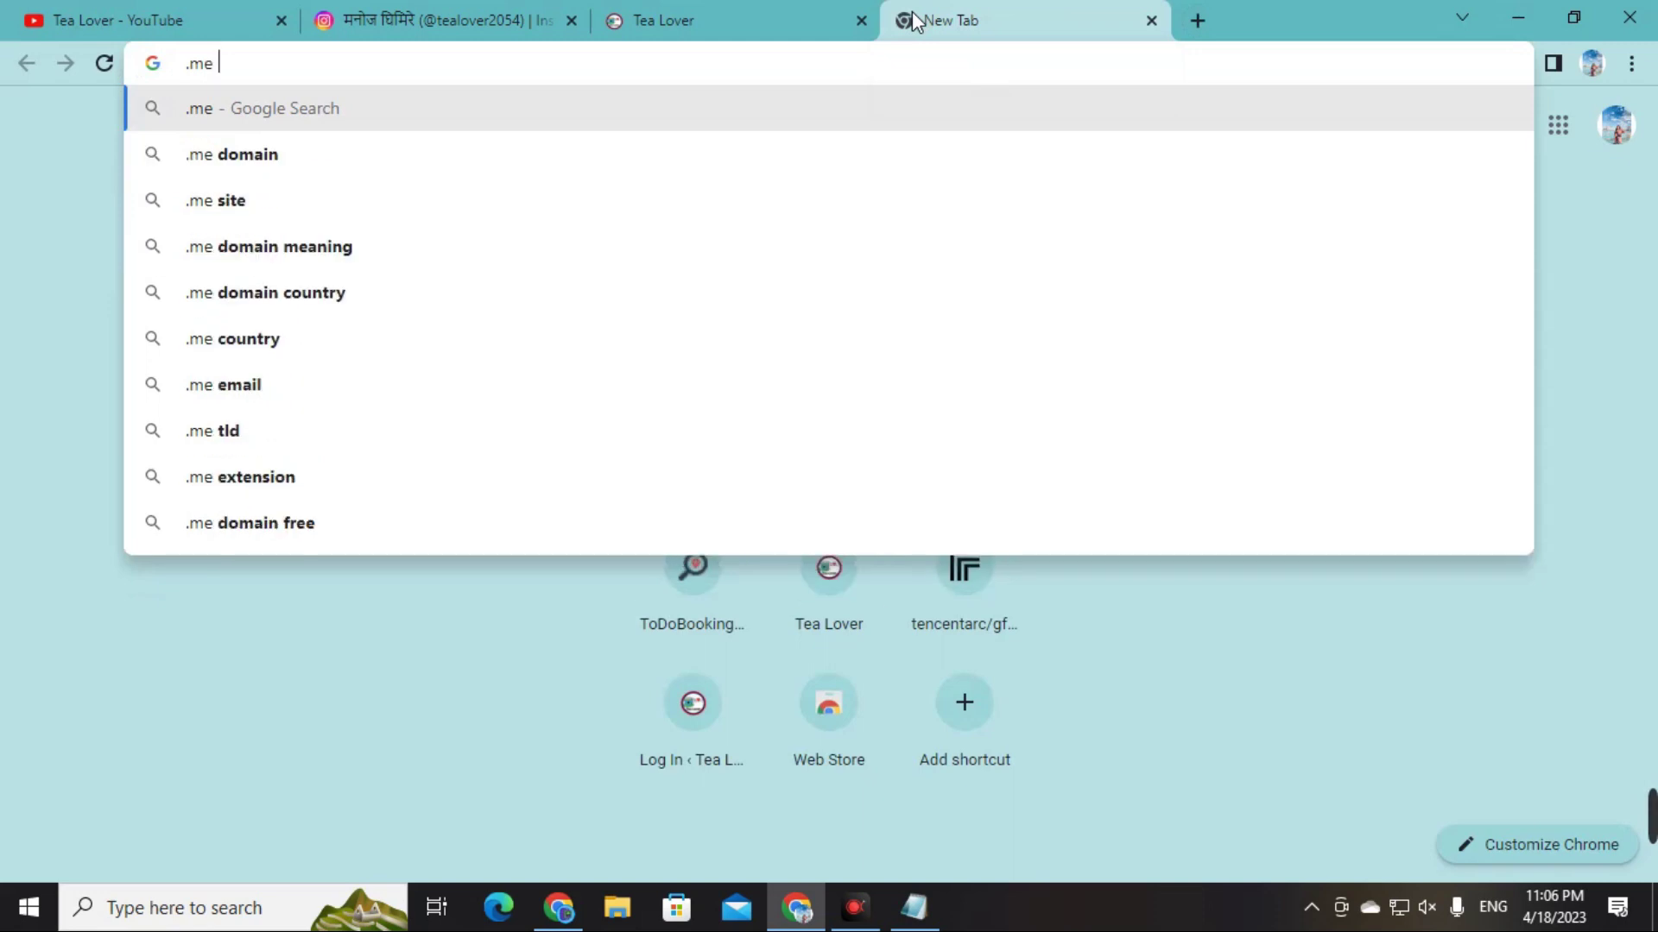
pyautogui.write('free')
pyautogui.press('Down')
pyautogui.press('Return')
pyautogui.scroll(-4, 474, 572)
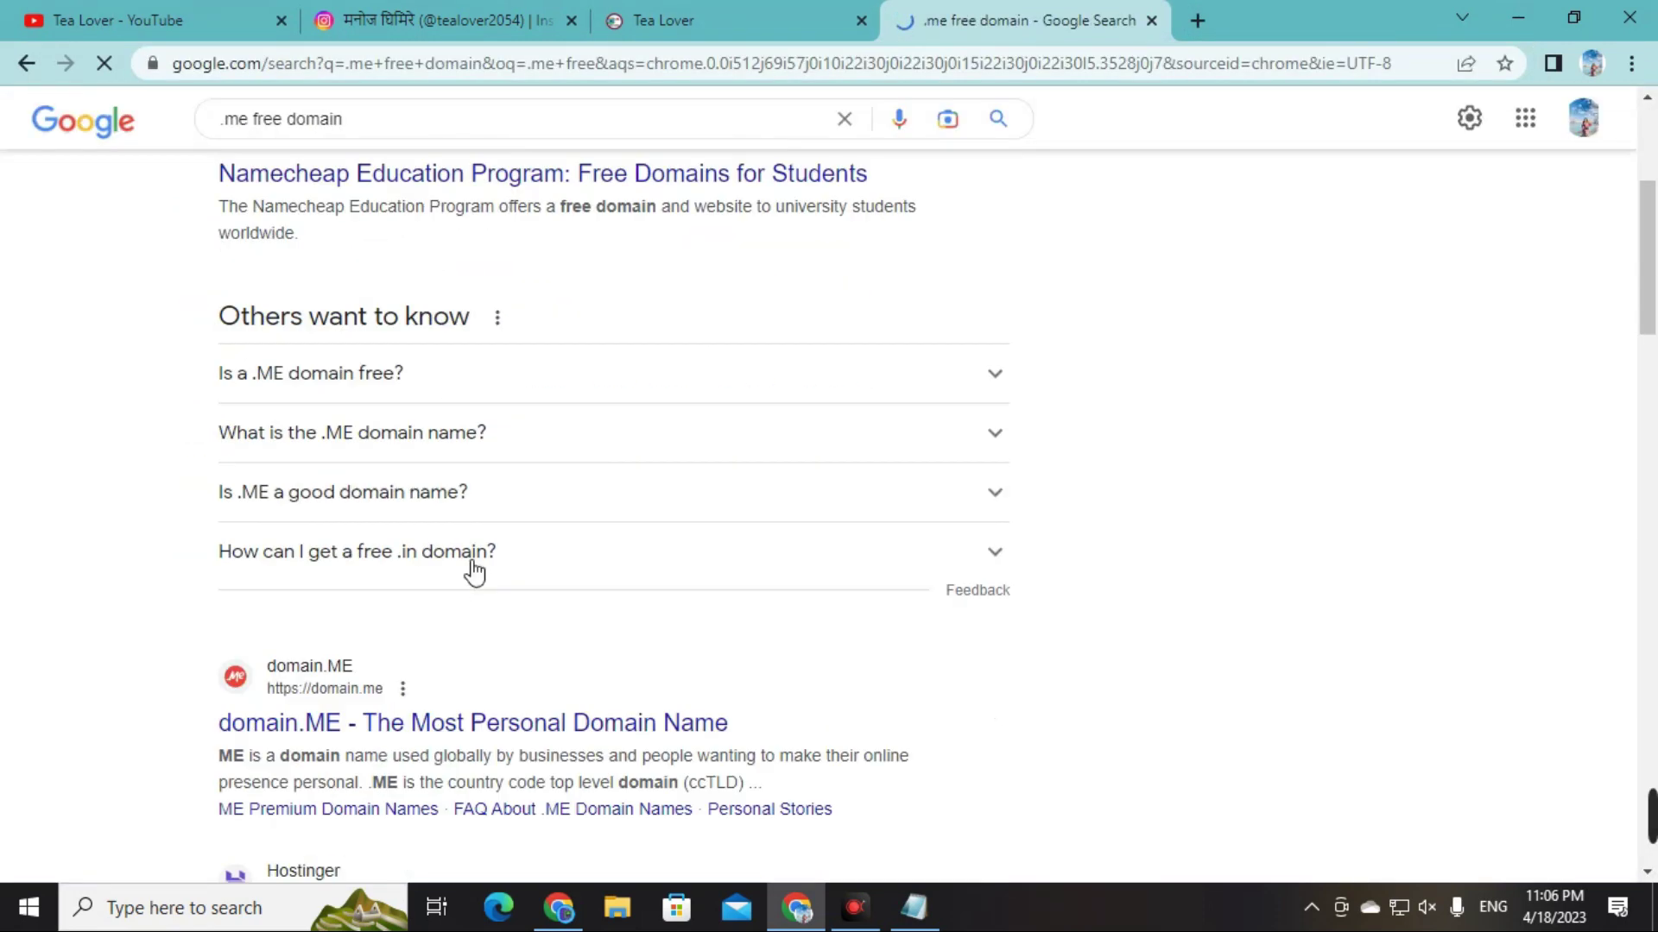
pyautogui.scroll(-1, 474, 572)
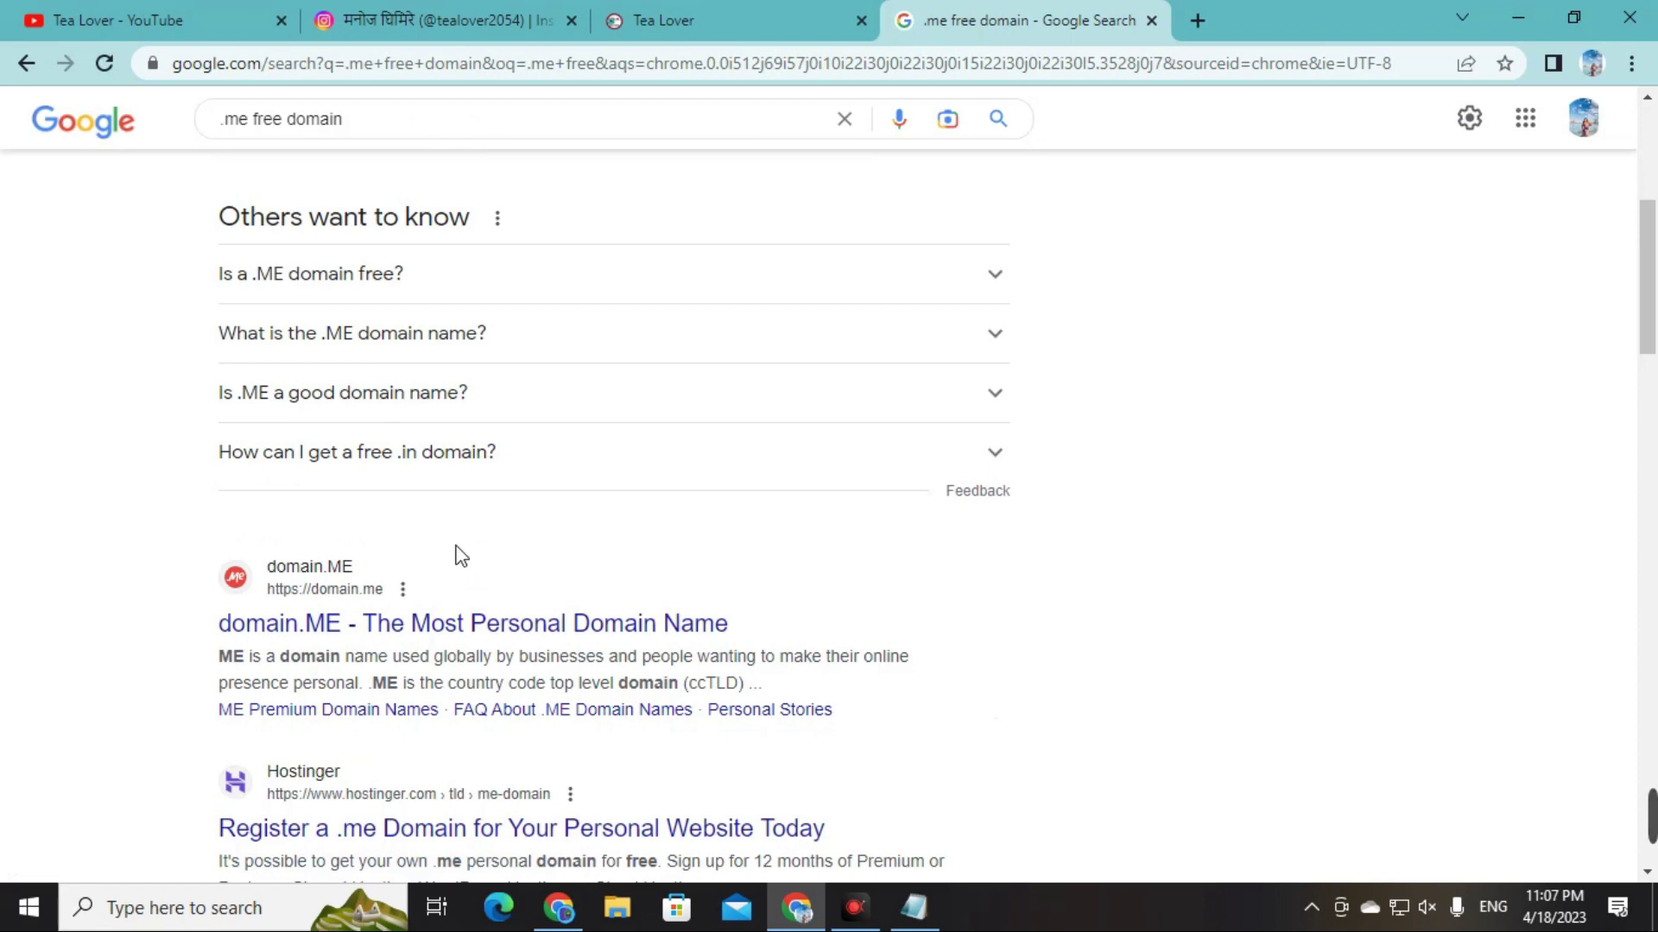
pyautogui.click(216, 19)
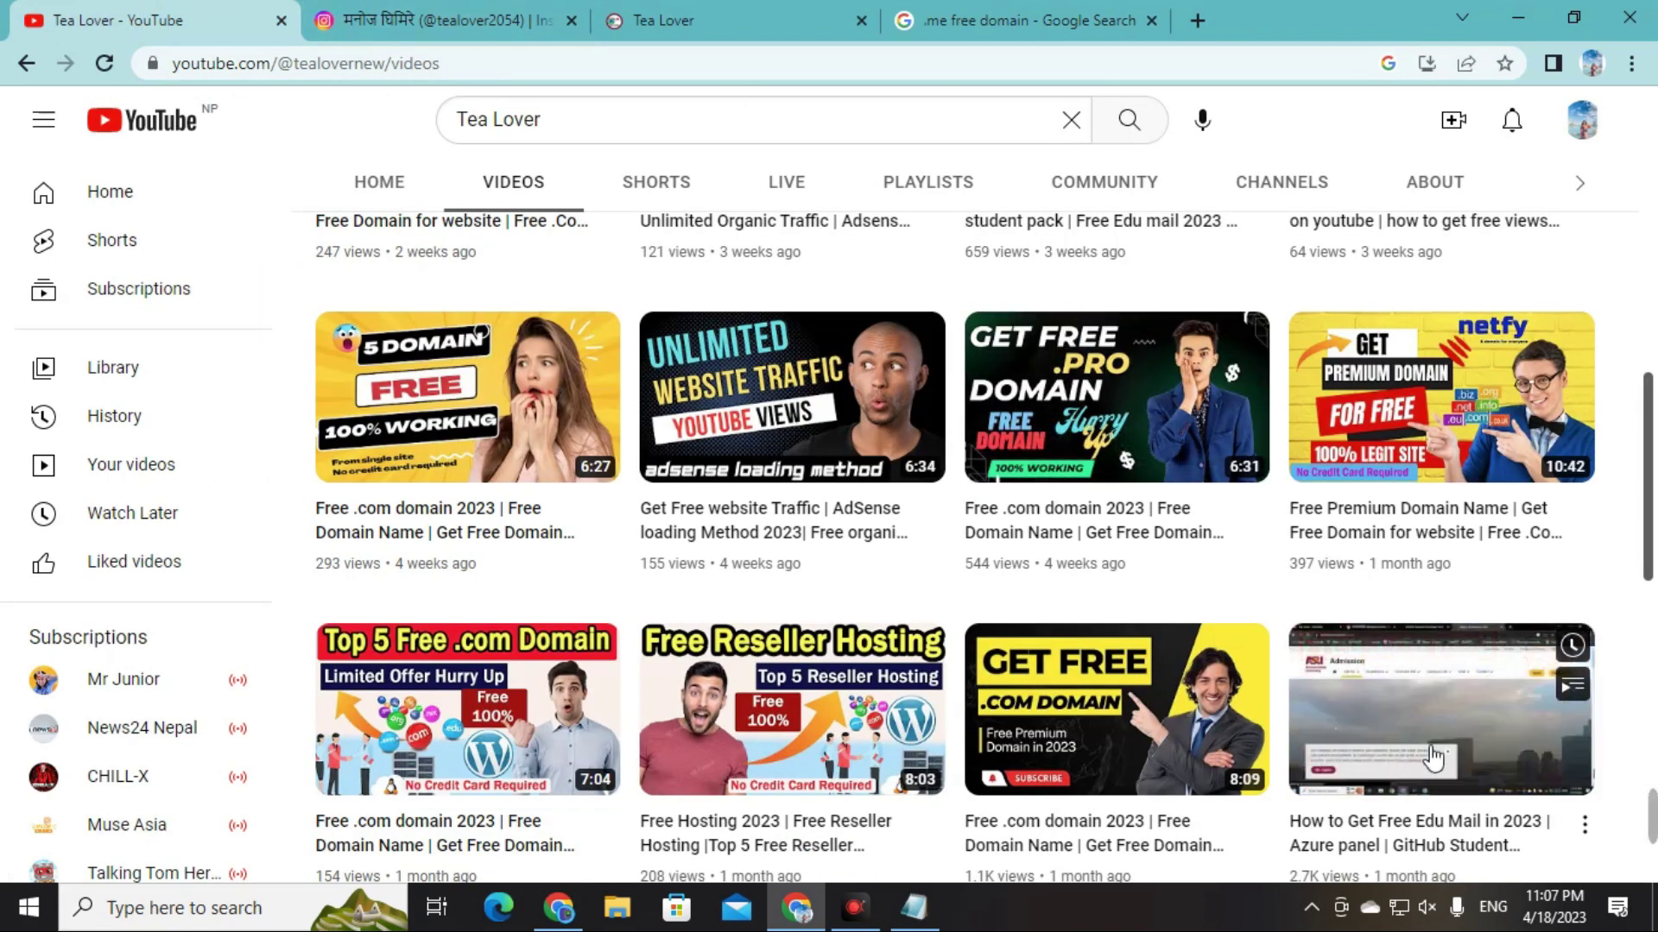
# - Check the student e-mail saved in the Notepad note, then close the '.me free domain' search tab
pyautogui.scroll(-1, 1483, 759)
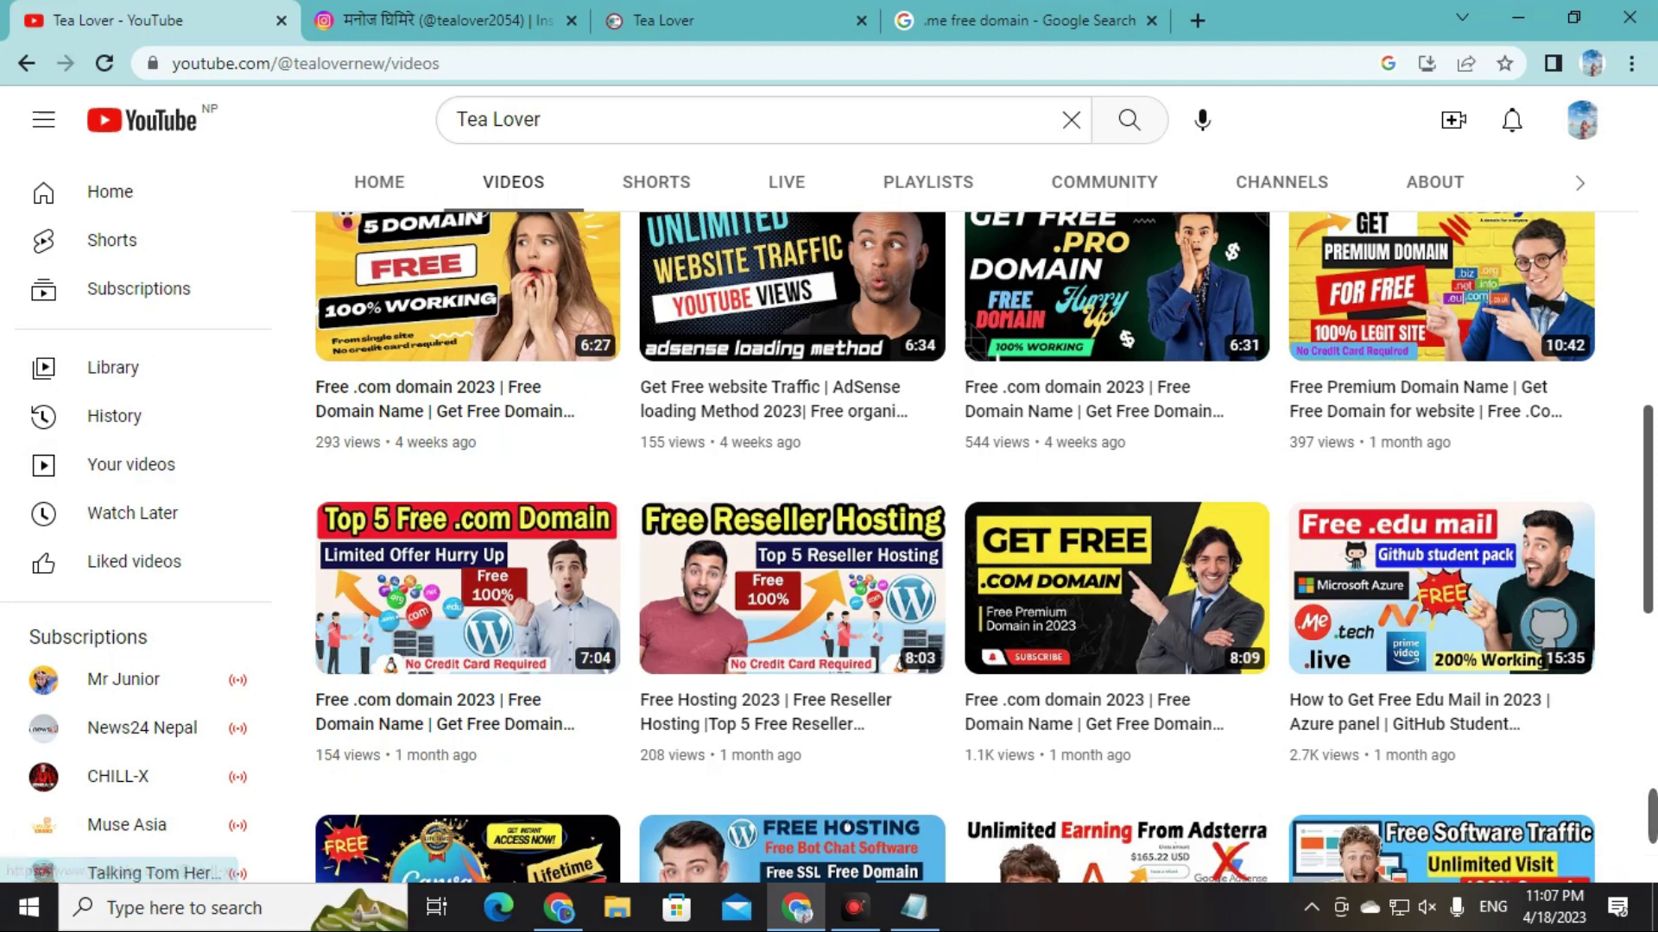
pyautogui.click(915, 908)
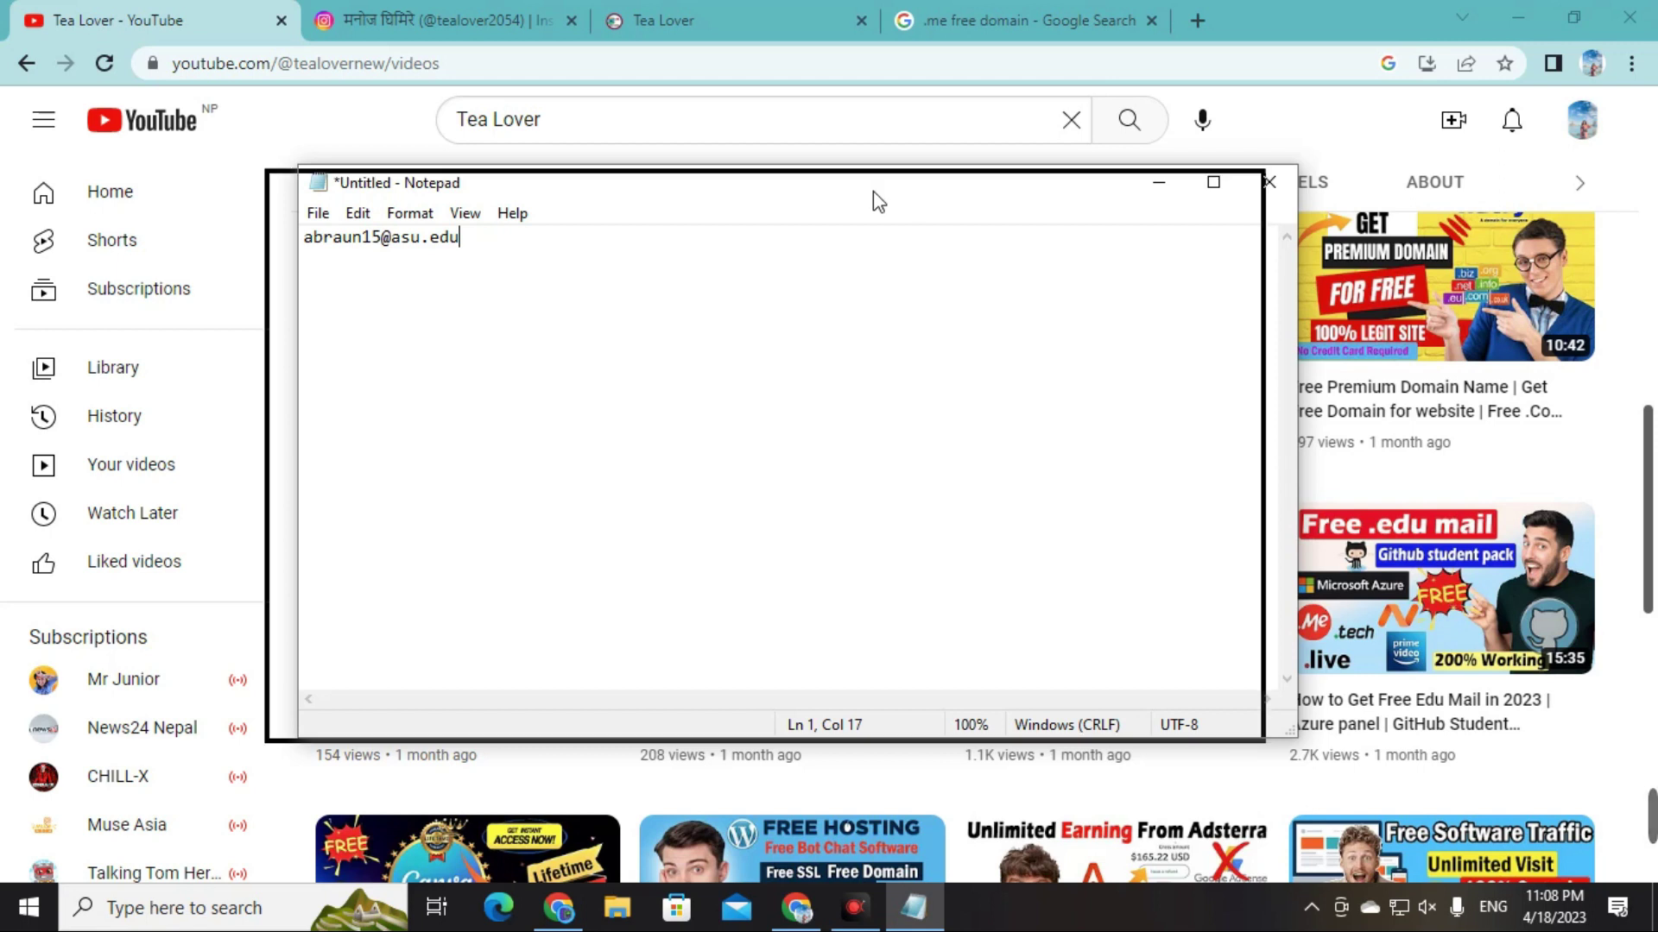
pyautogui.click(207, 465)
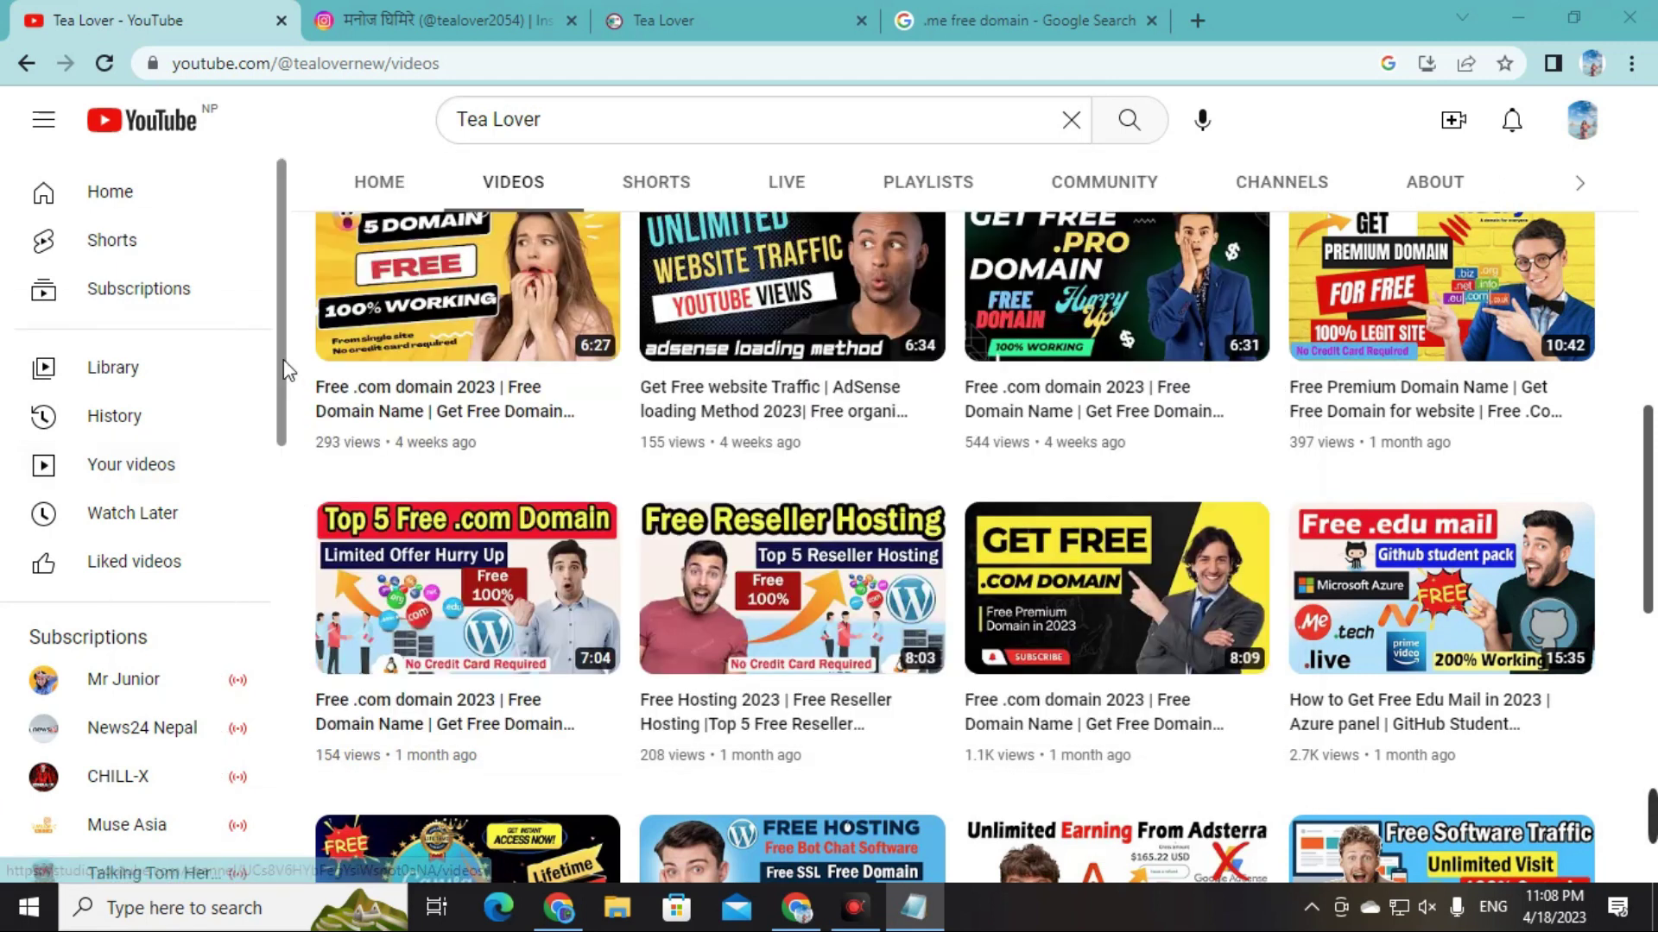
pyautogui.moveTo(345, 276)
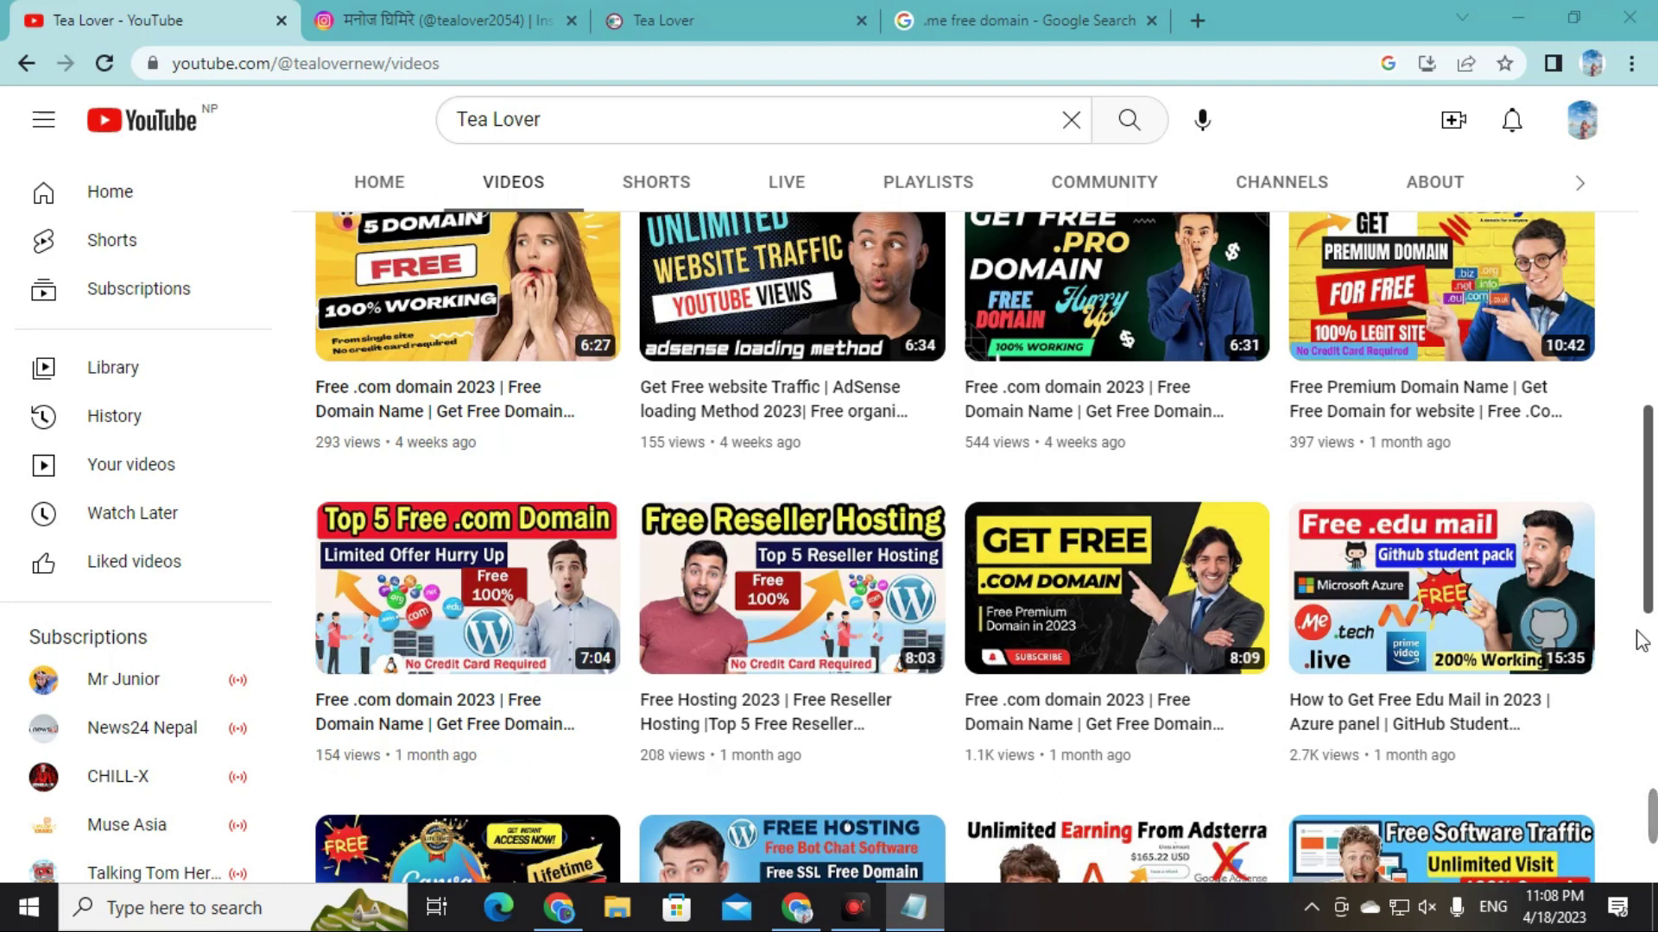
pyautogui.click(1151, 20)
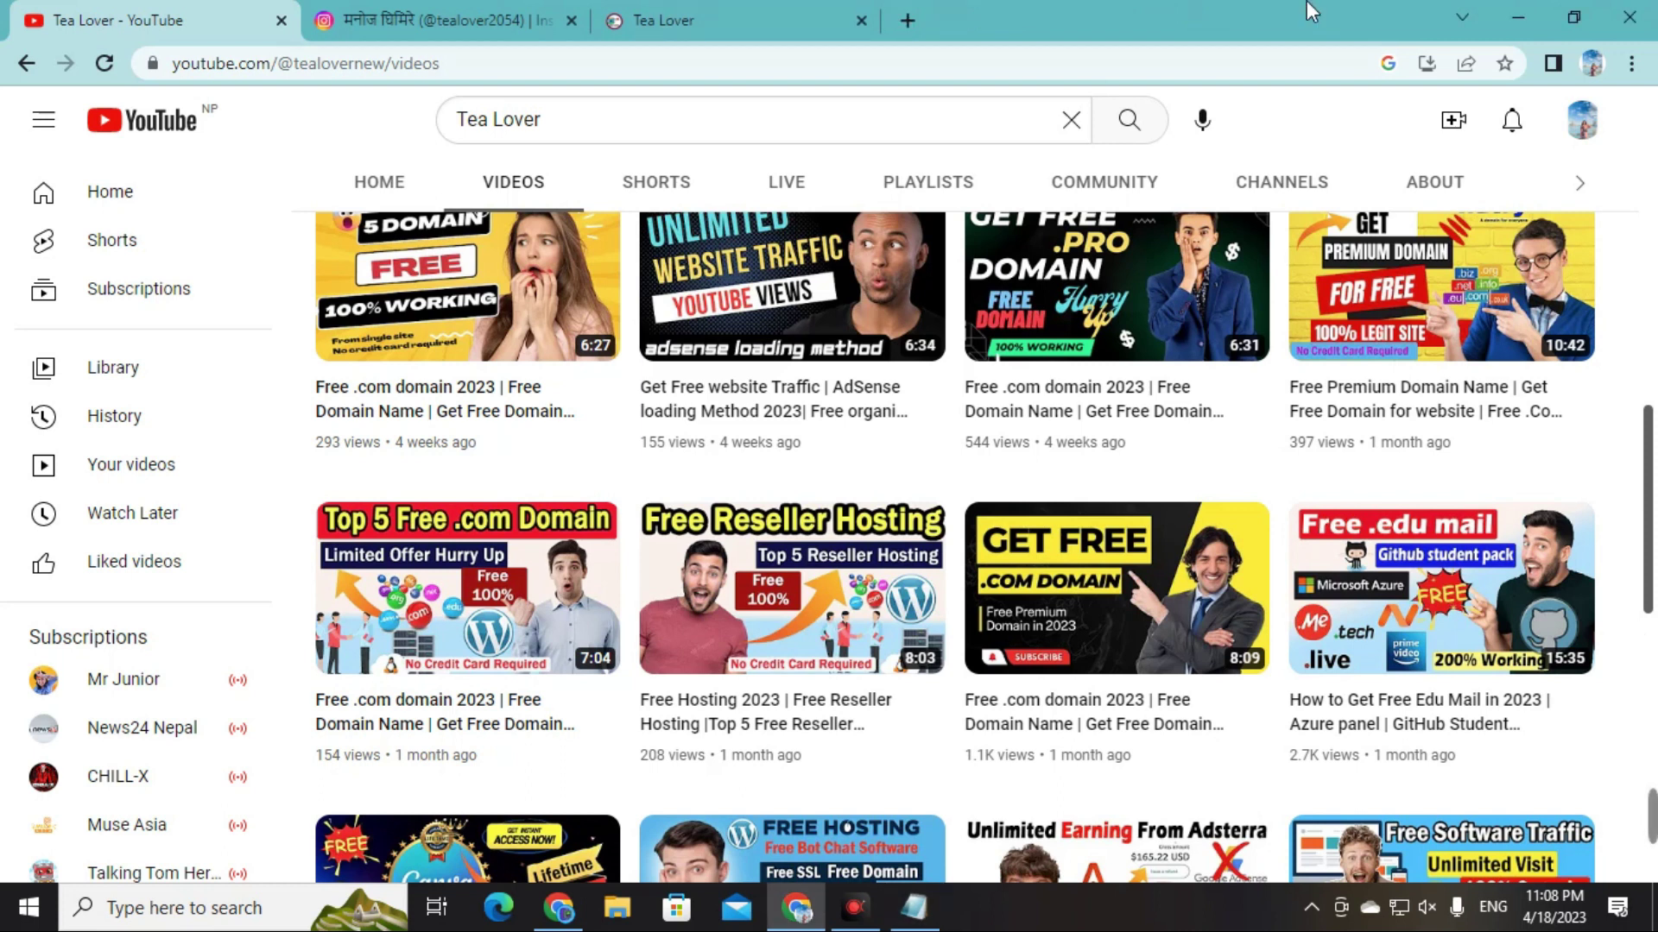
# - In a new tab, search for a free .me student domain and open the Namecheap Education Program result
pyautogui.click(907, 19)
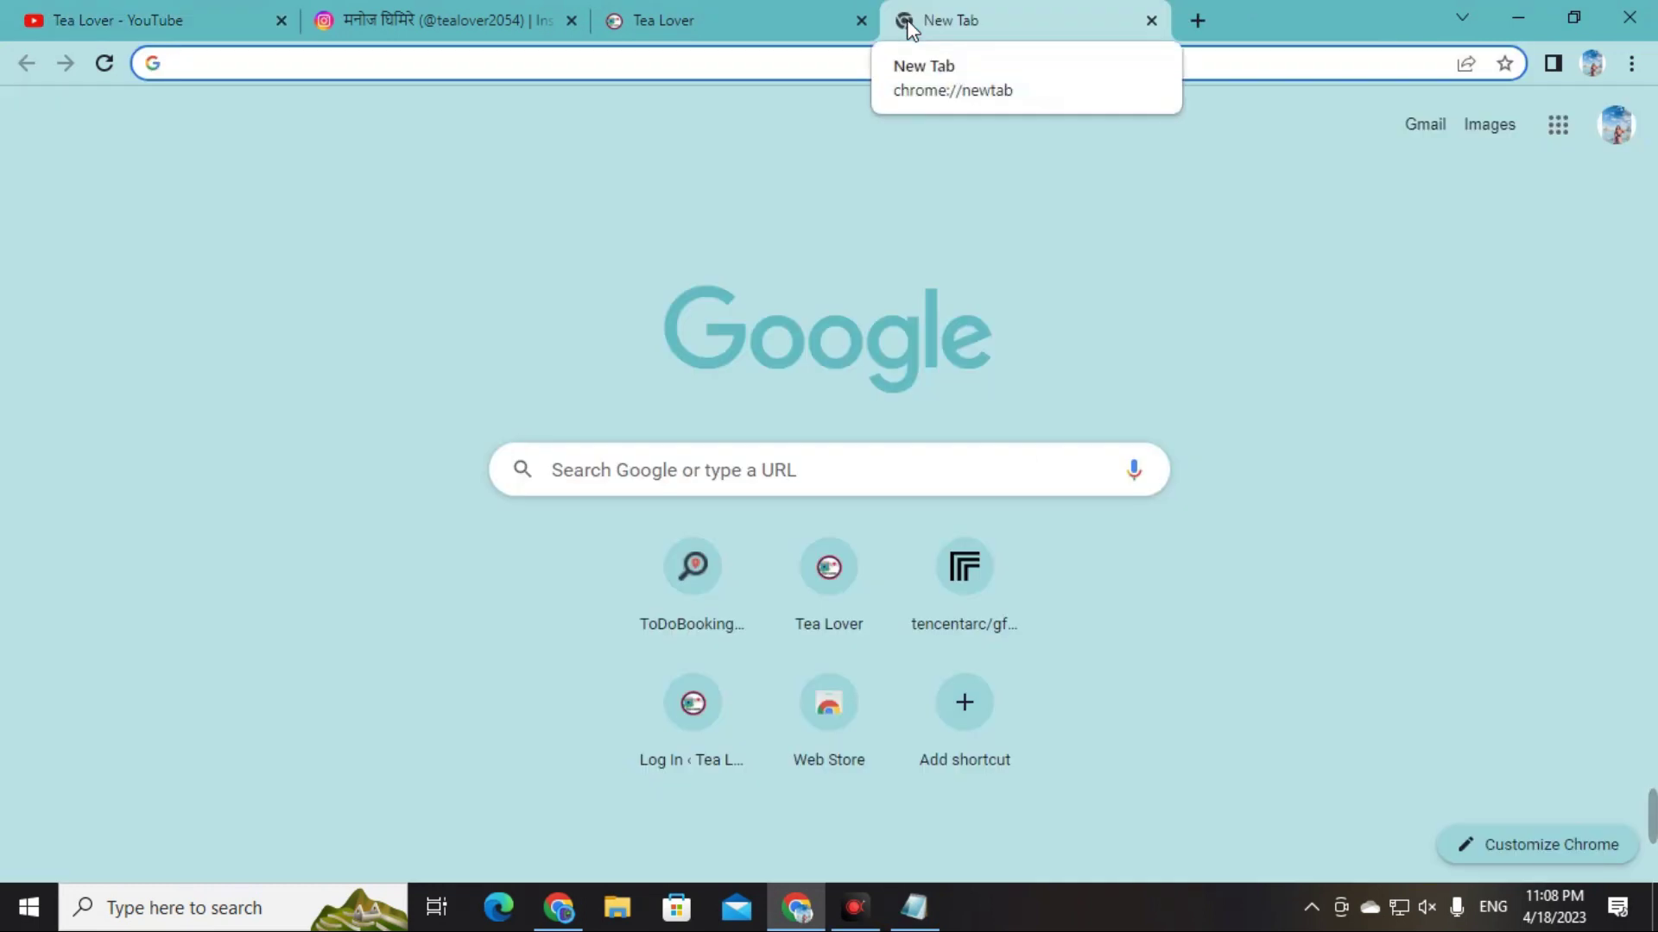
pyautogui.write('.me free domain')
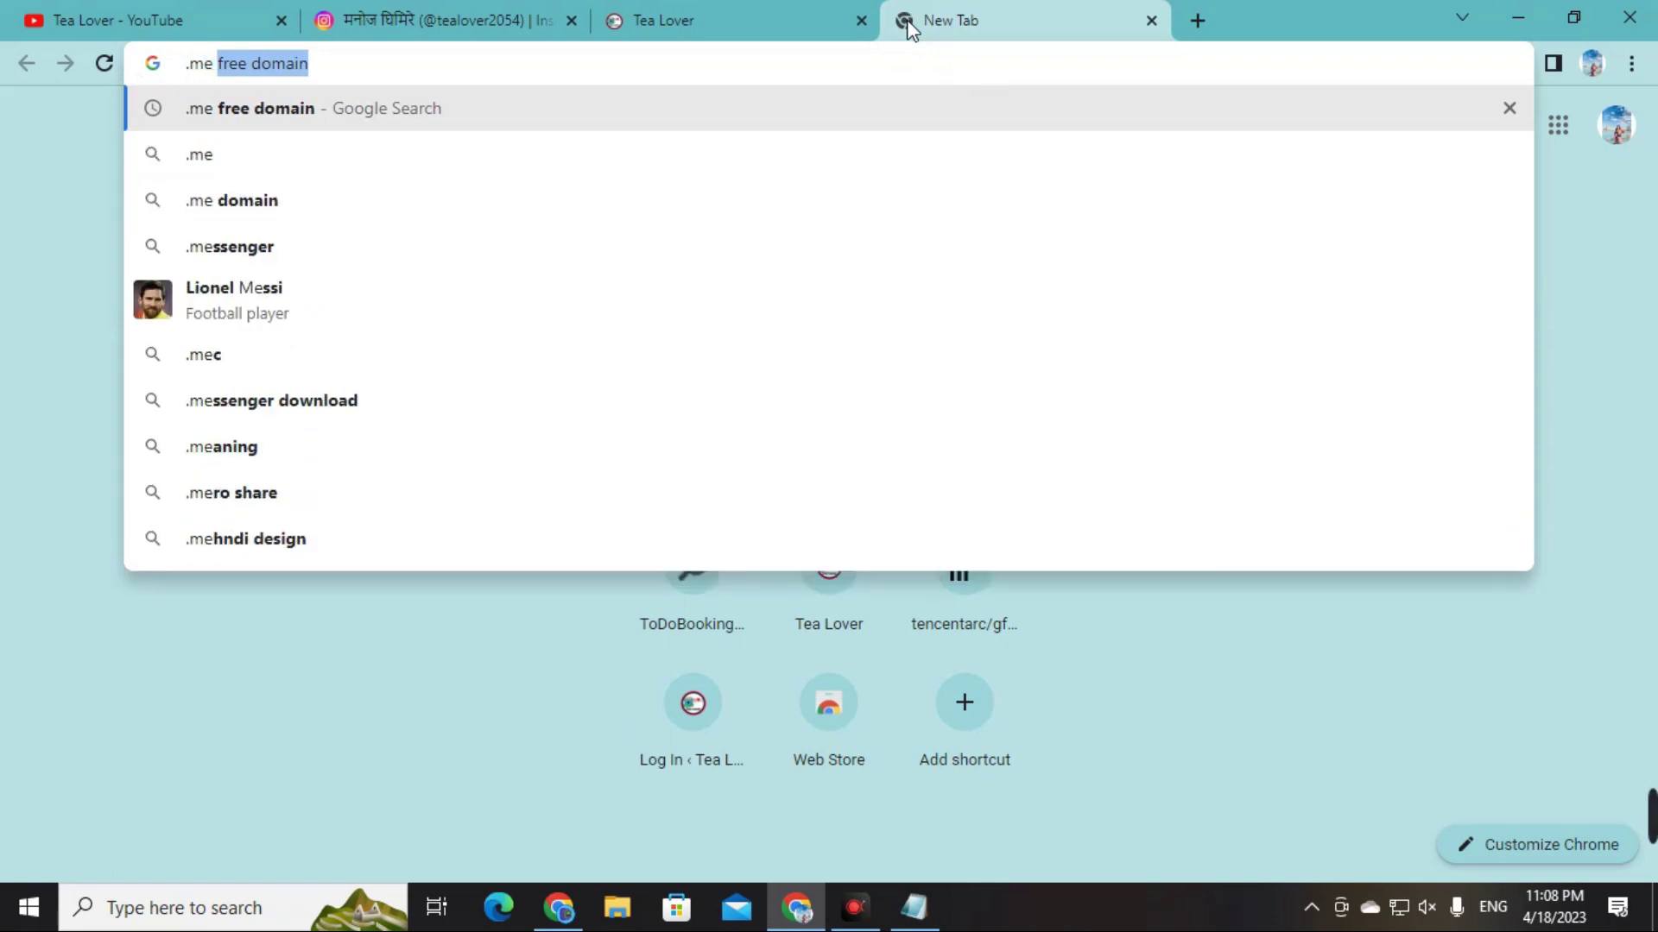
pyautogui.press('Return')
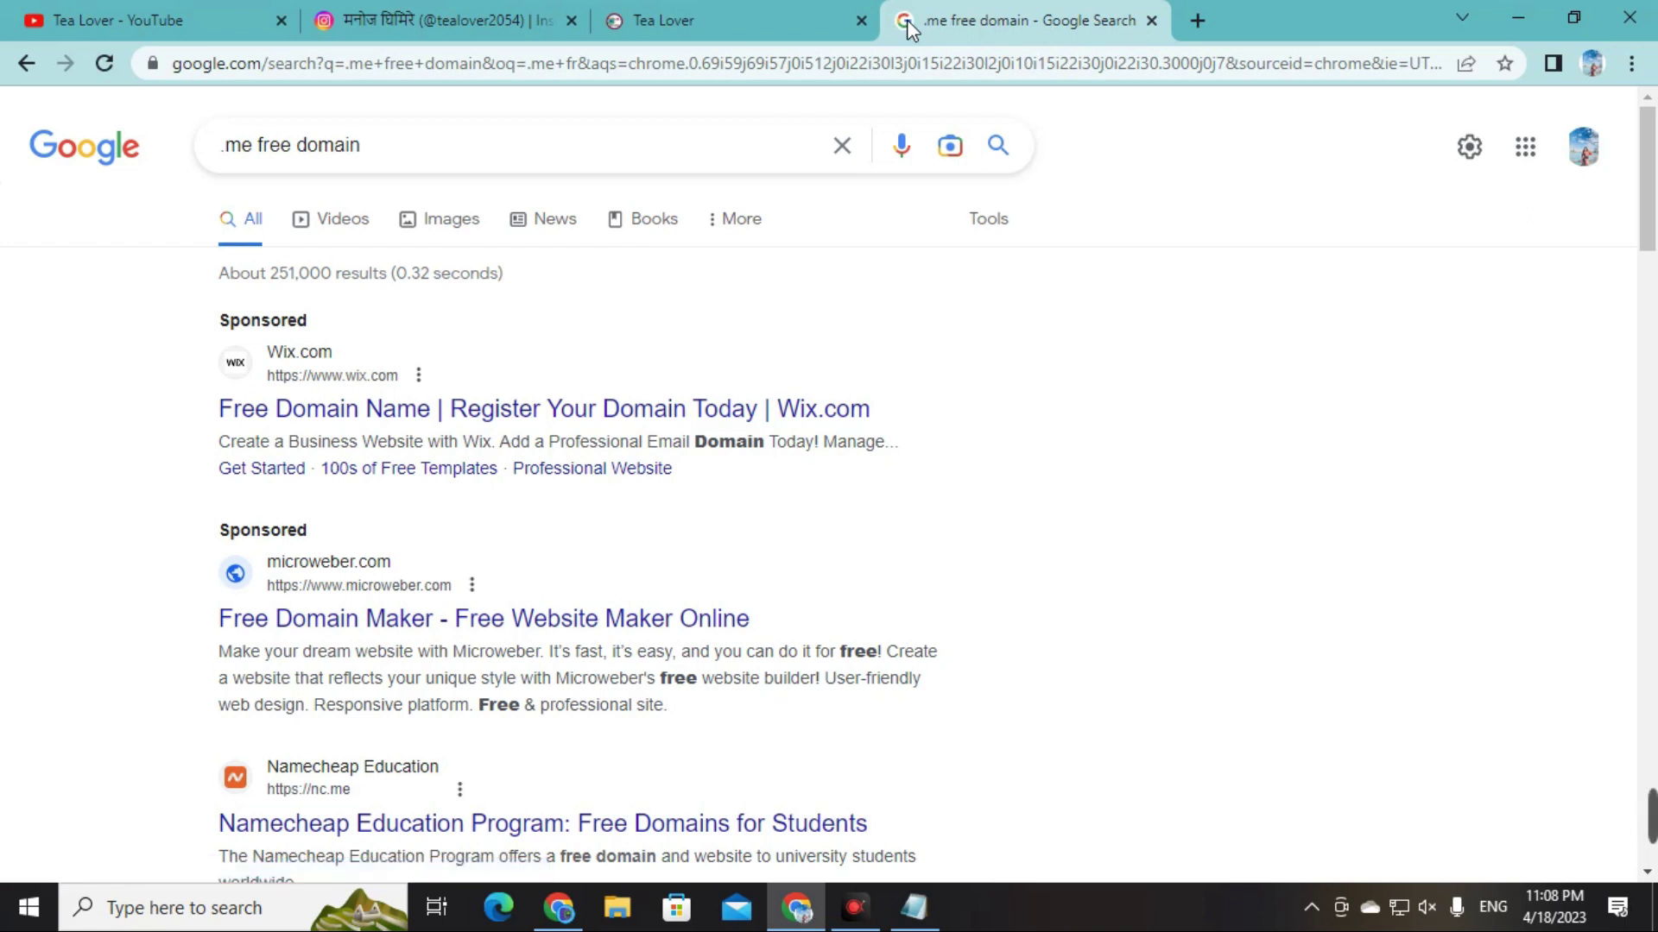
pyautogui.scroll(-4, 1113, 507)
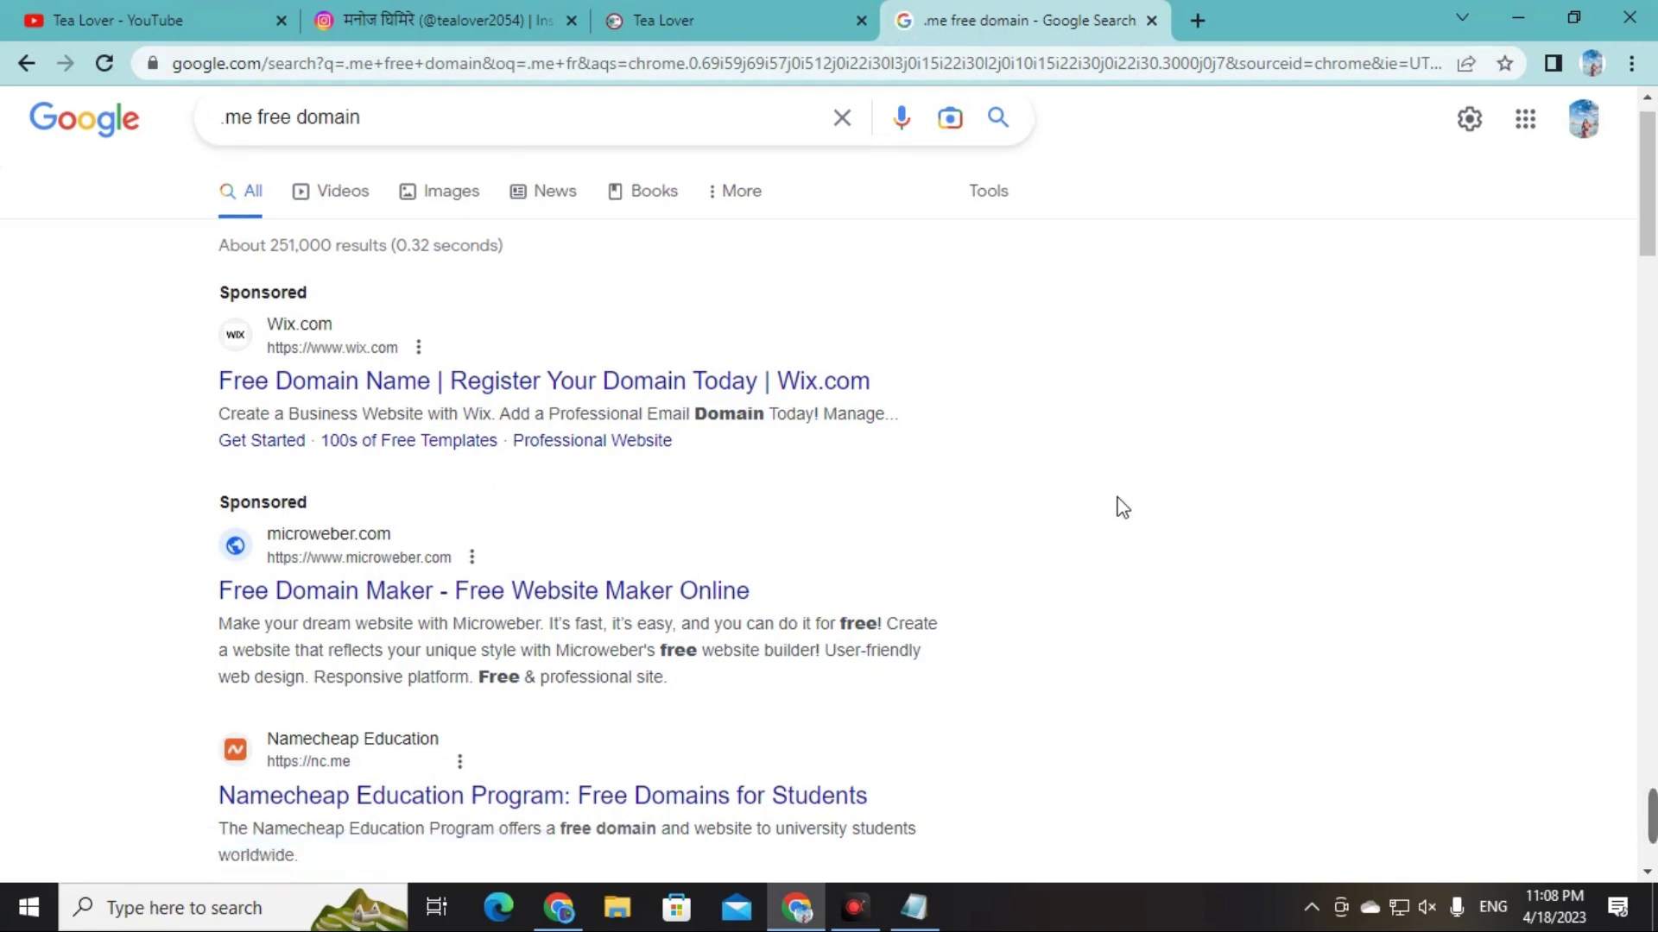
pyautogui.scroll(-5, 629, 562)
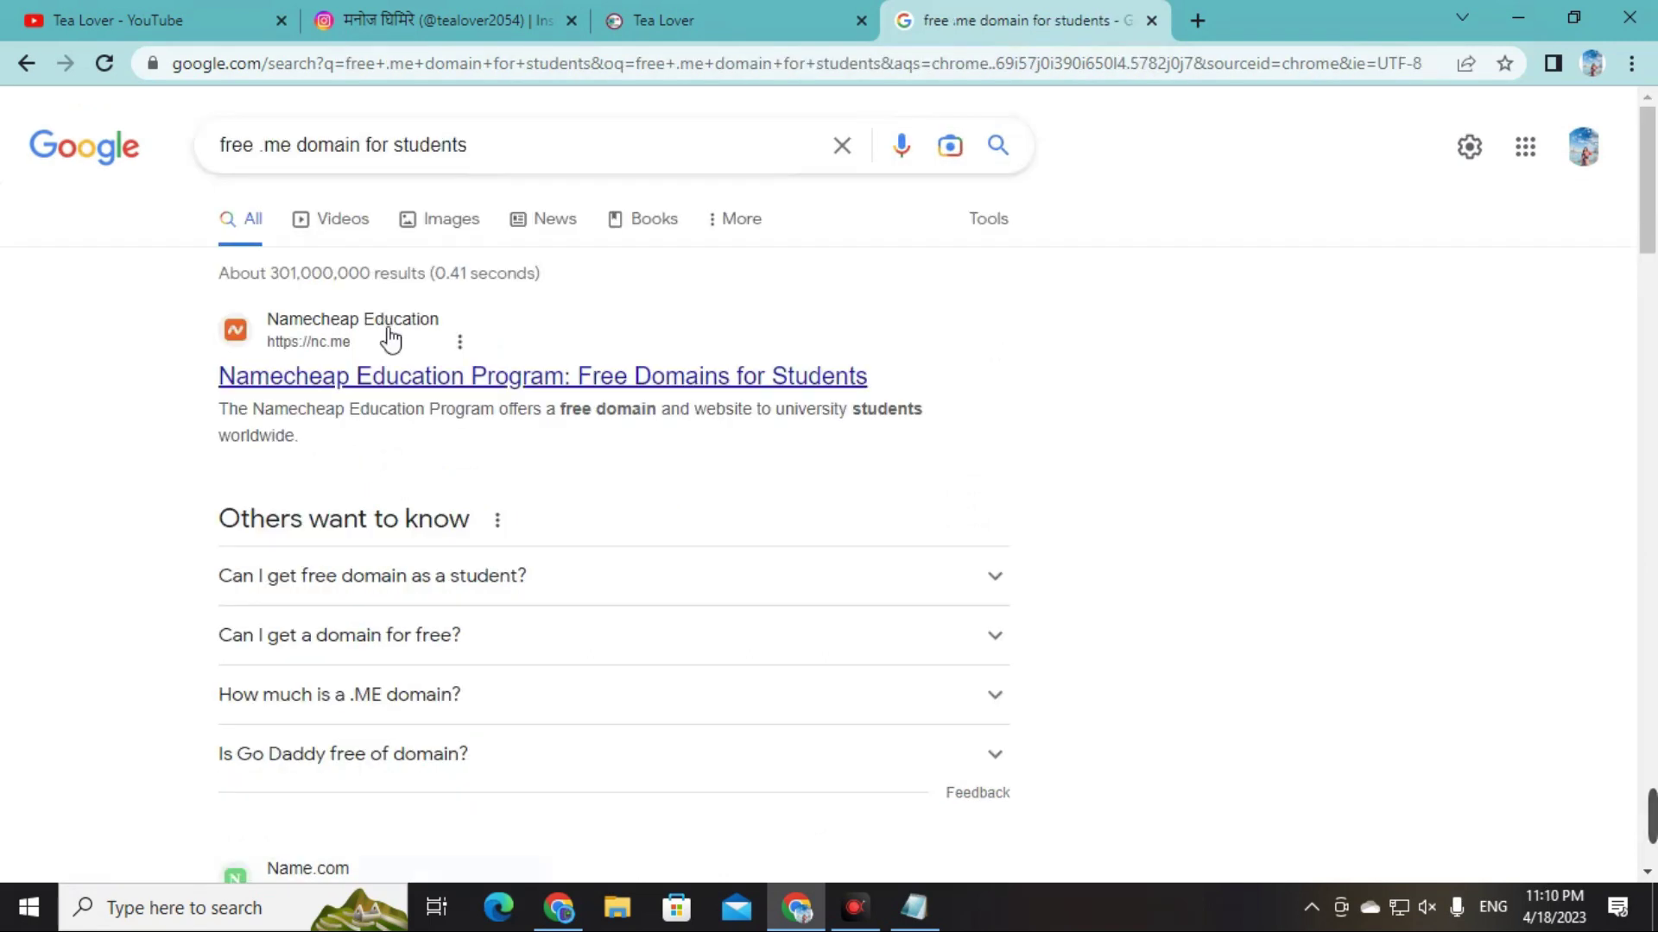
pyautogui.click(404, 380)
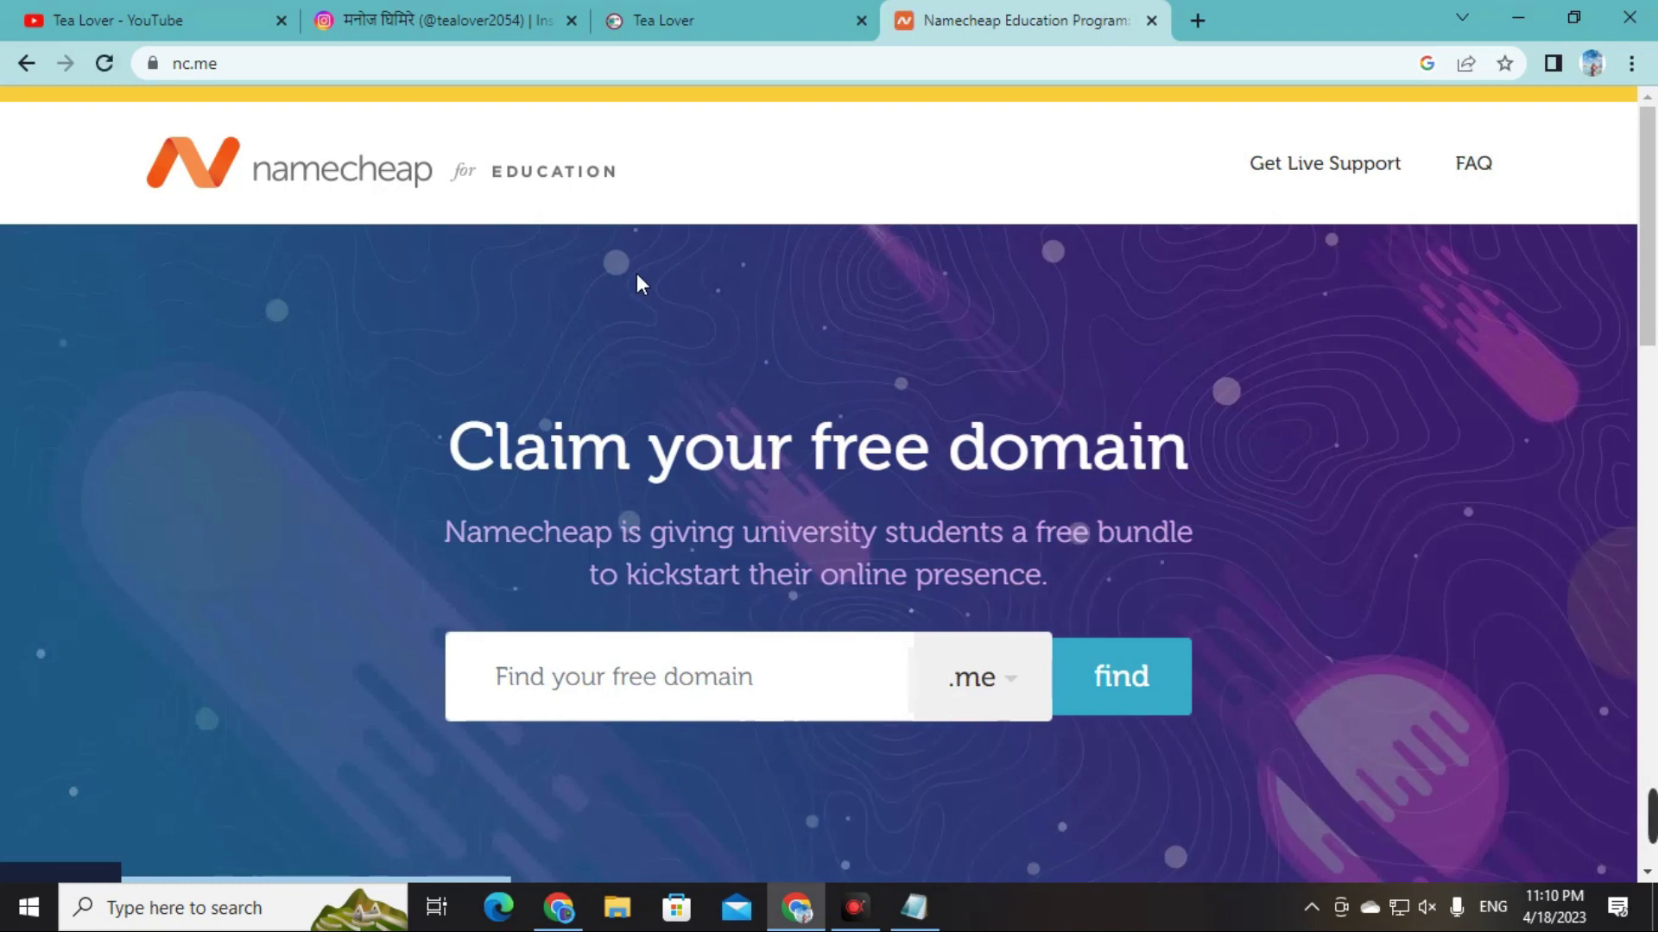
# - Enter 'tealoverdomainfree' in the 'Find your free domain' search box
pyautogui.scroll(-5, 637, 273)
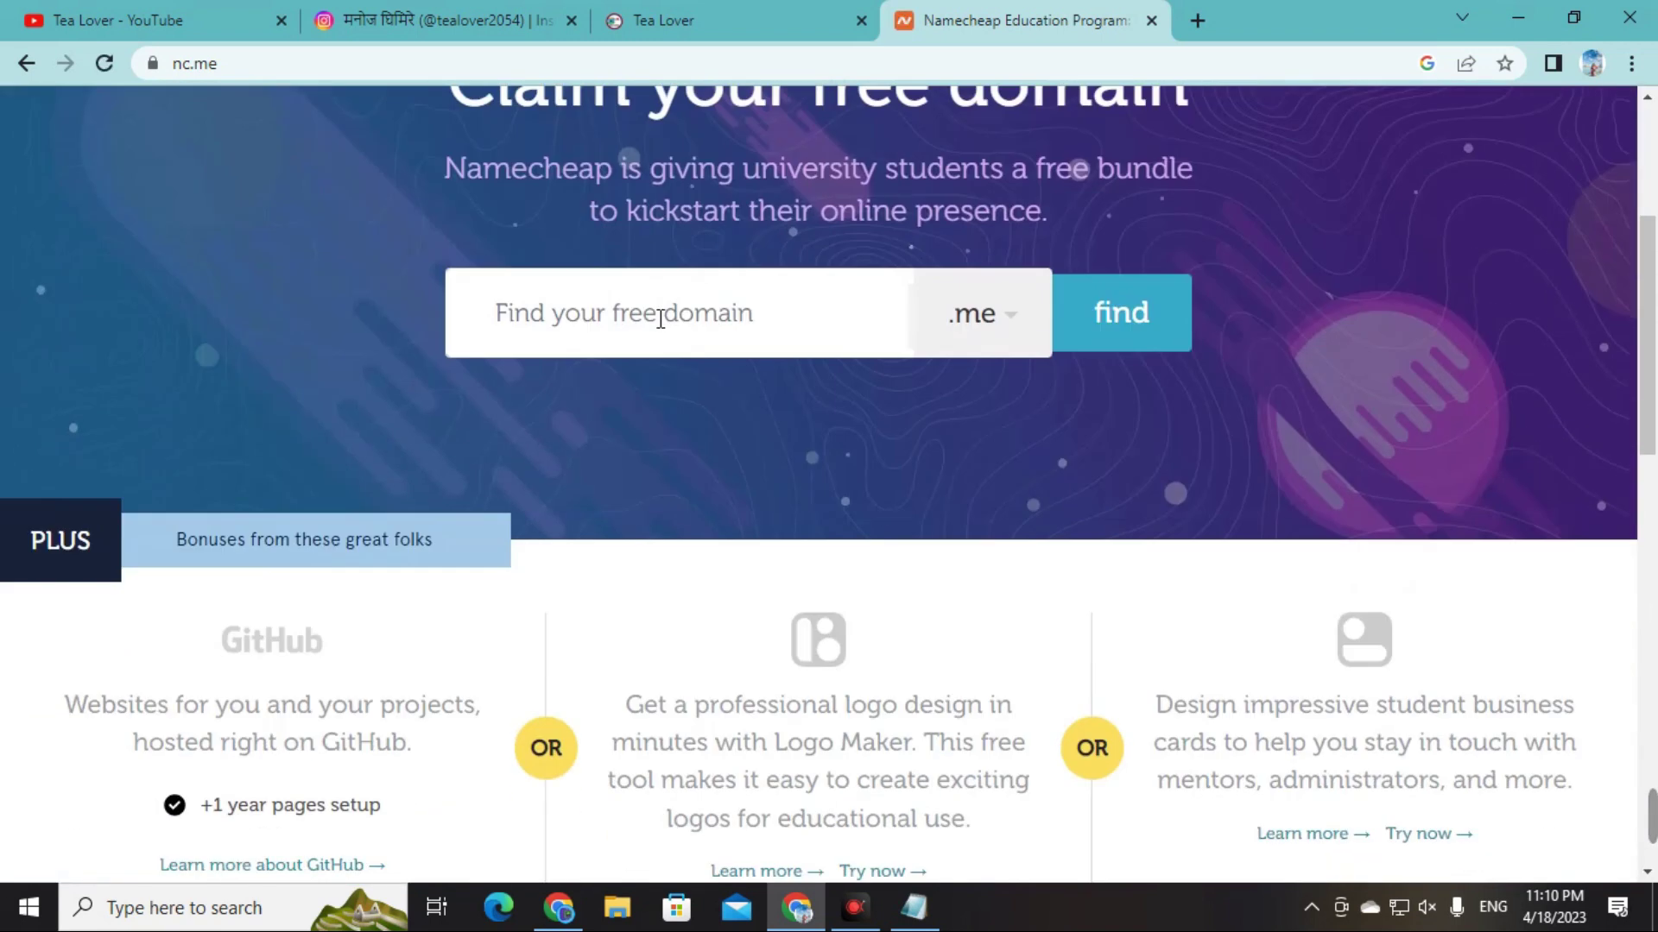
pyautogui.scroll(-5, 780, 440)
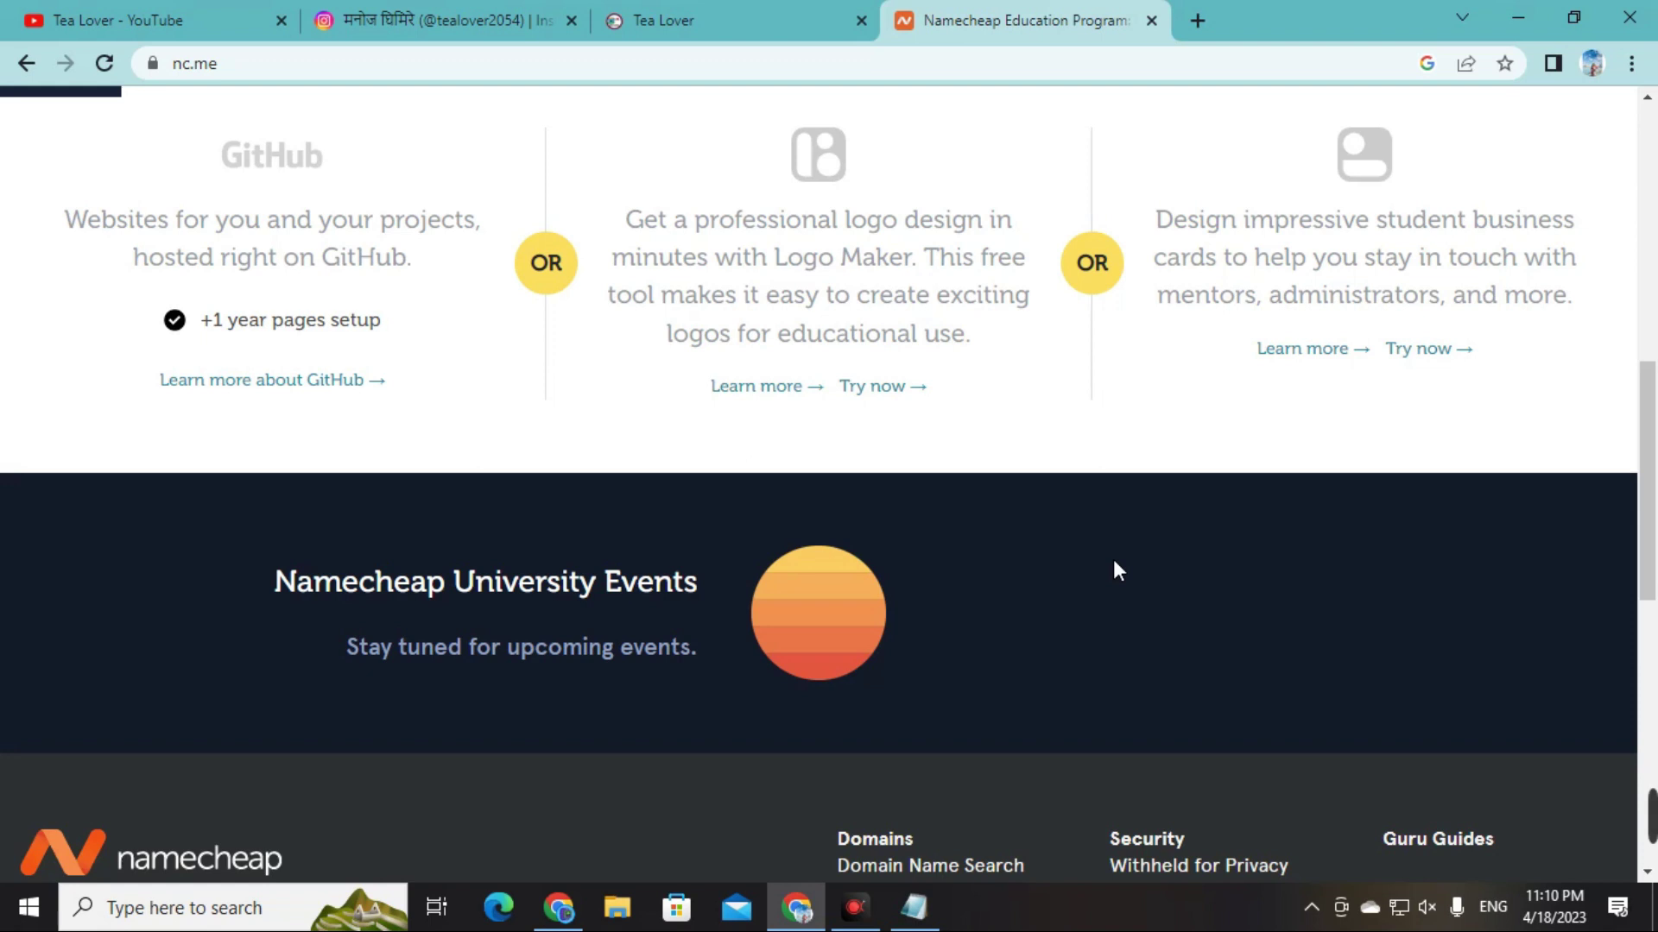
pyautogui.scroll(10, 1144, 630)
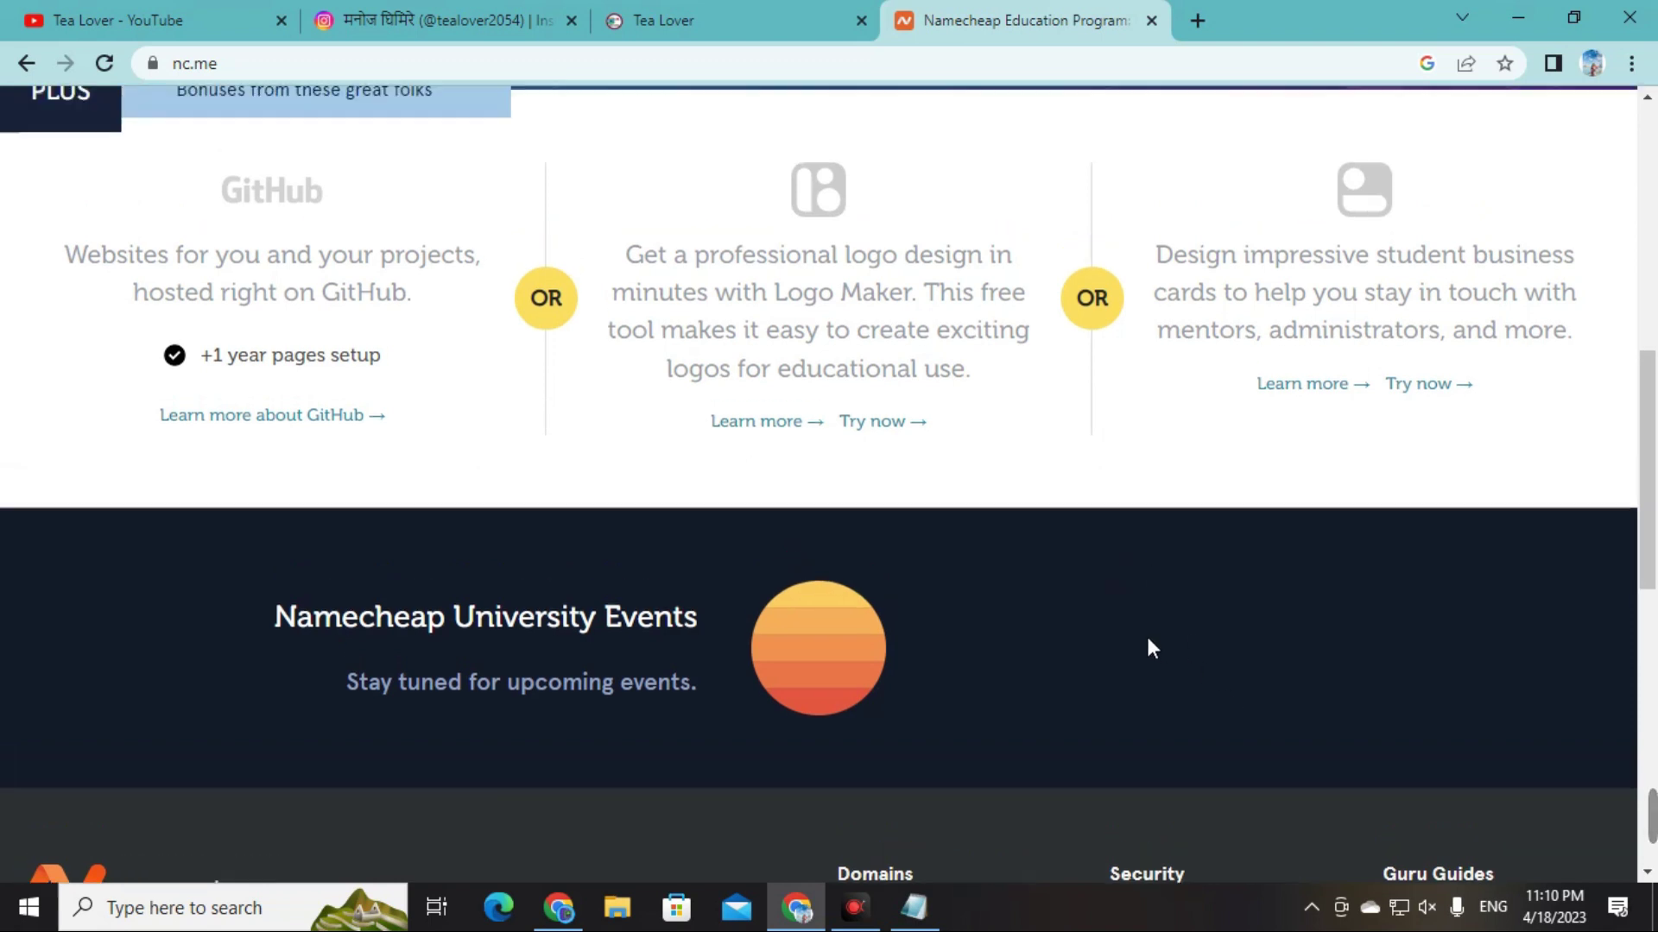
pyautogui.click(754, 694)
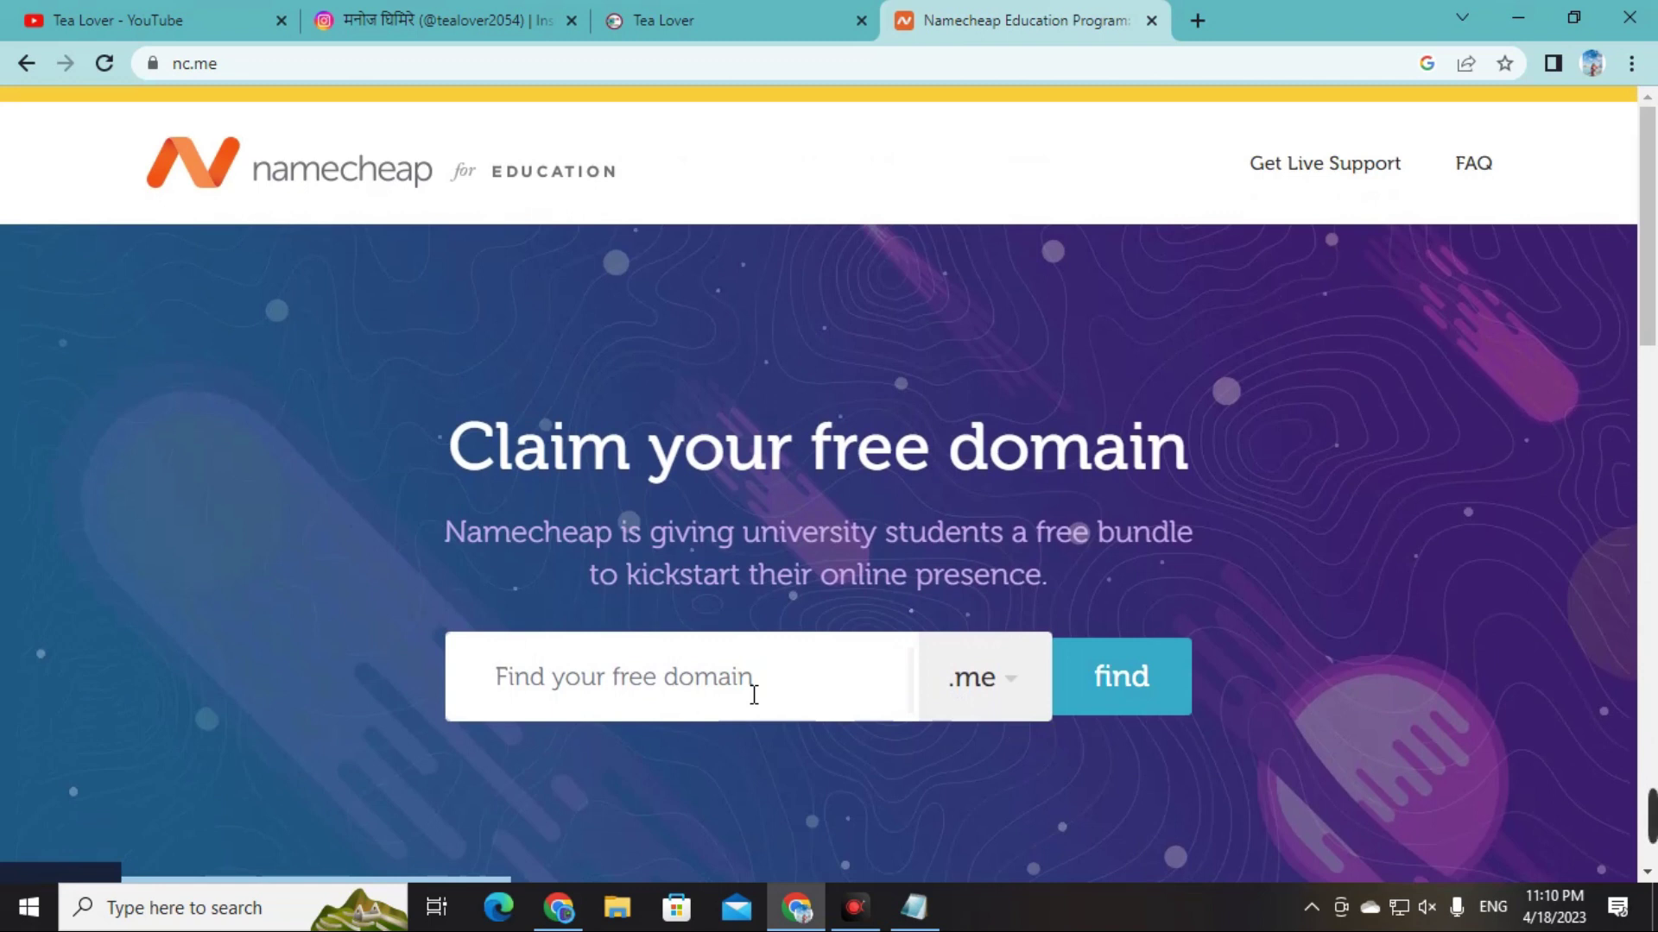
pyautogui.write('tealo')
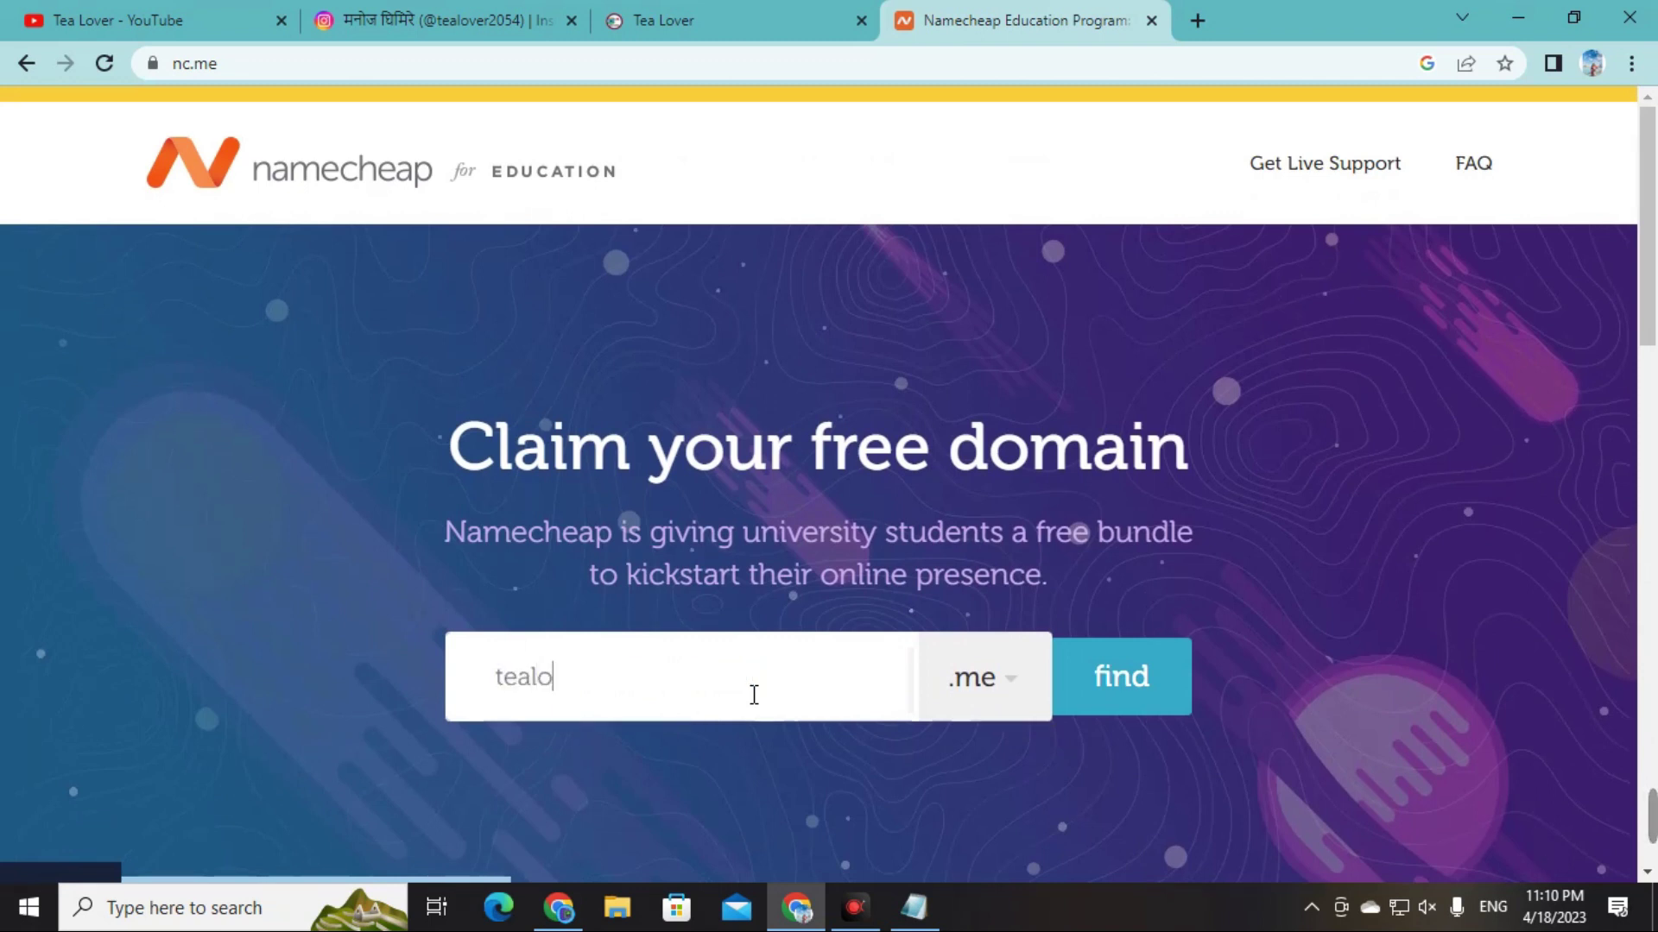
pyautogui.write('verdomainfree')
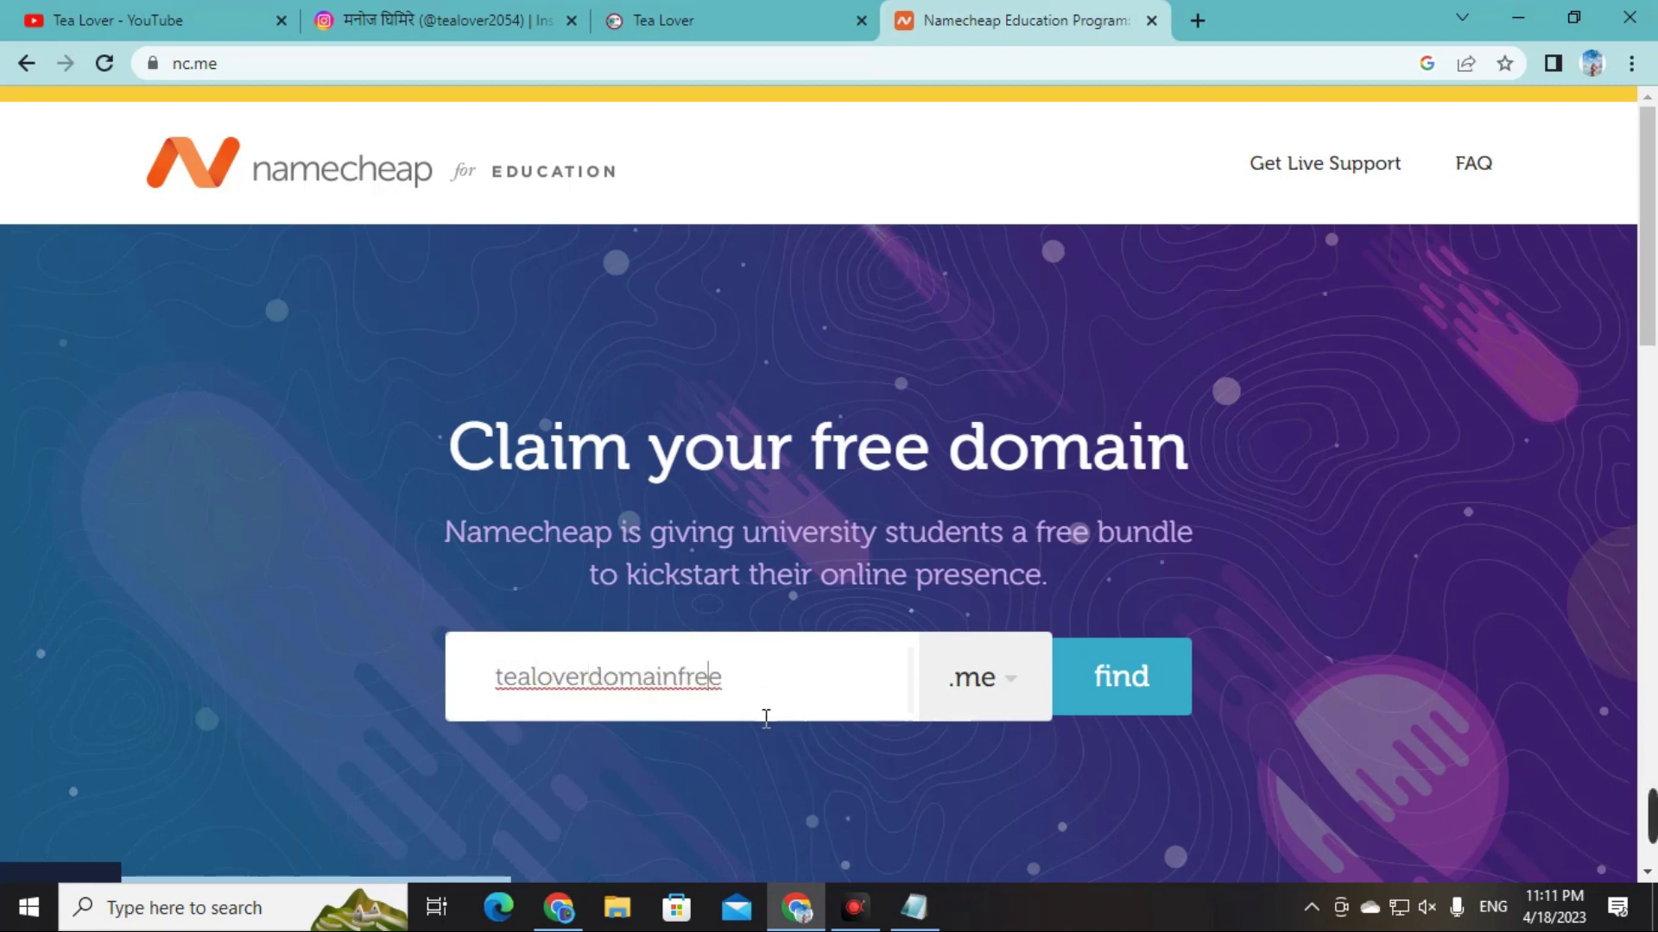
# - Search the name, add tealoverdomainfree.me to the cart, and proceed to Complete order
pyautogui.click(1109, 701)
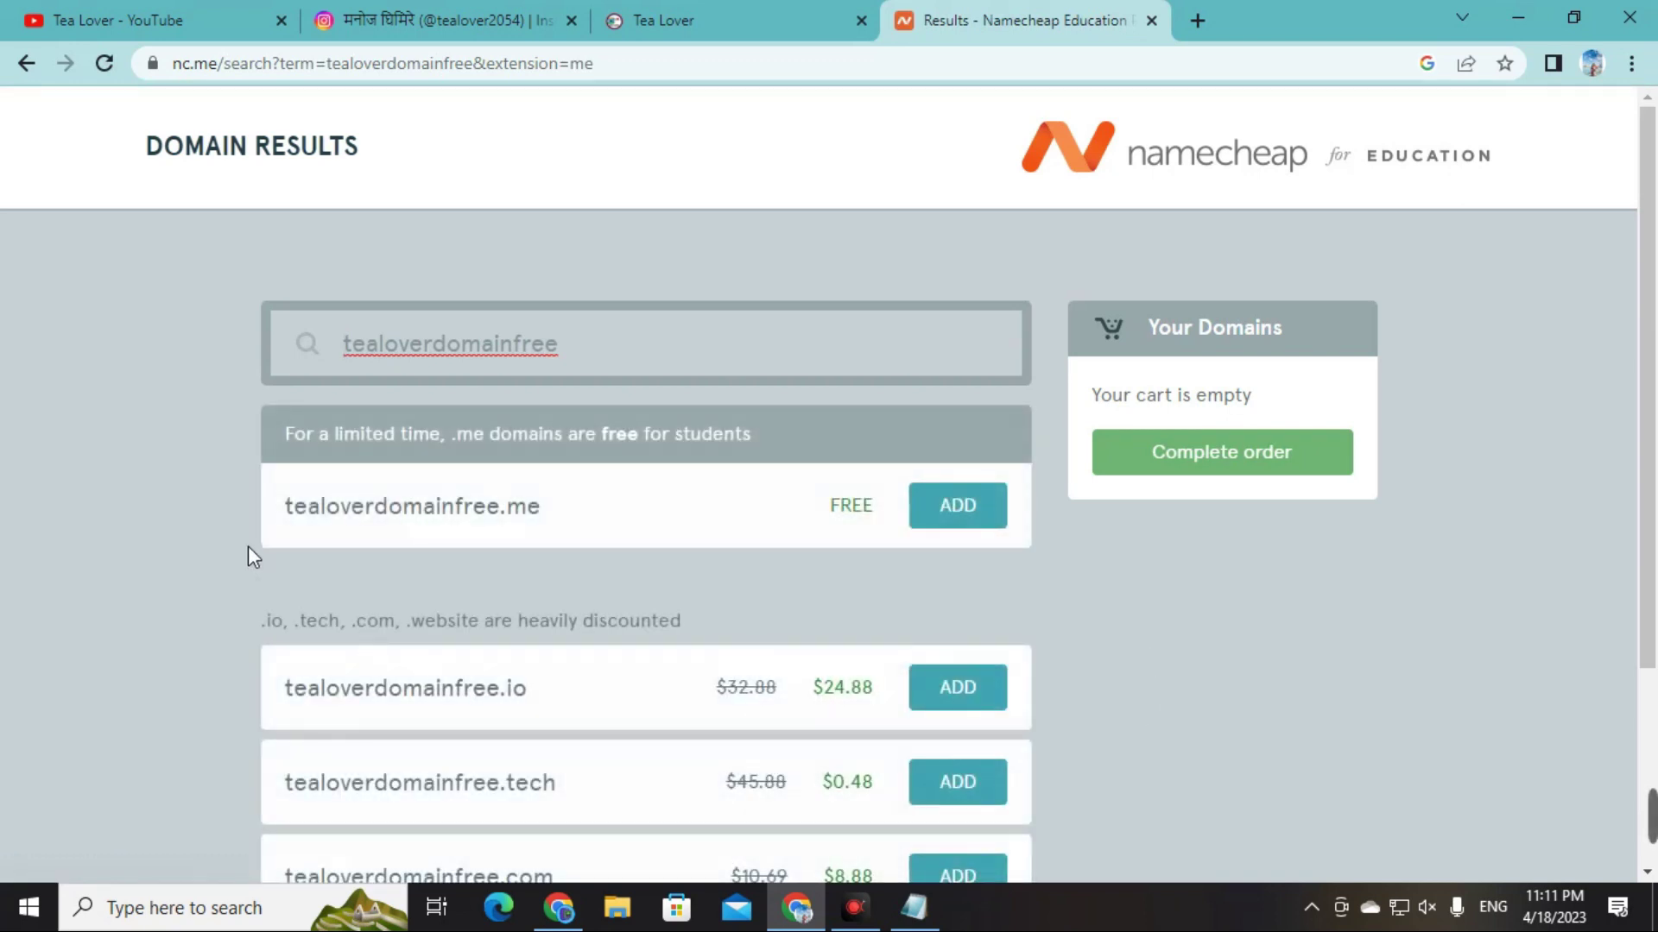
pyautogui.moveTo(285, 507); pyautogui.dragTo(577, 512)
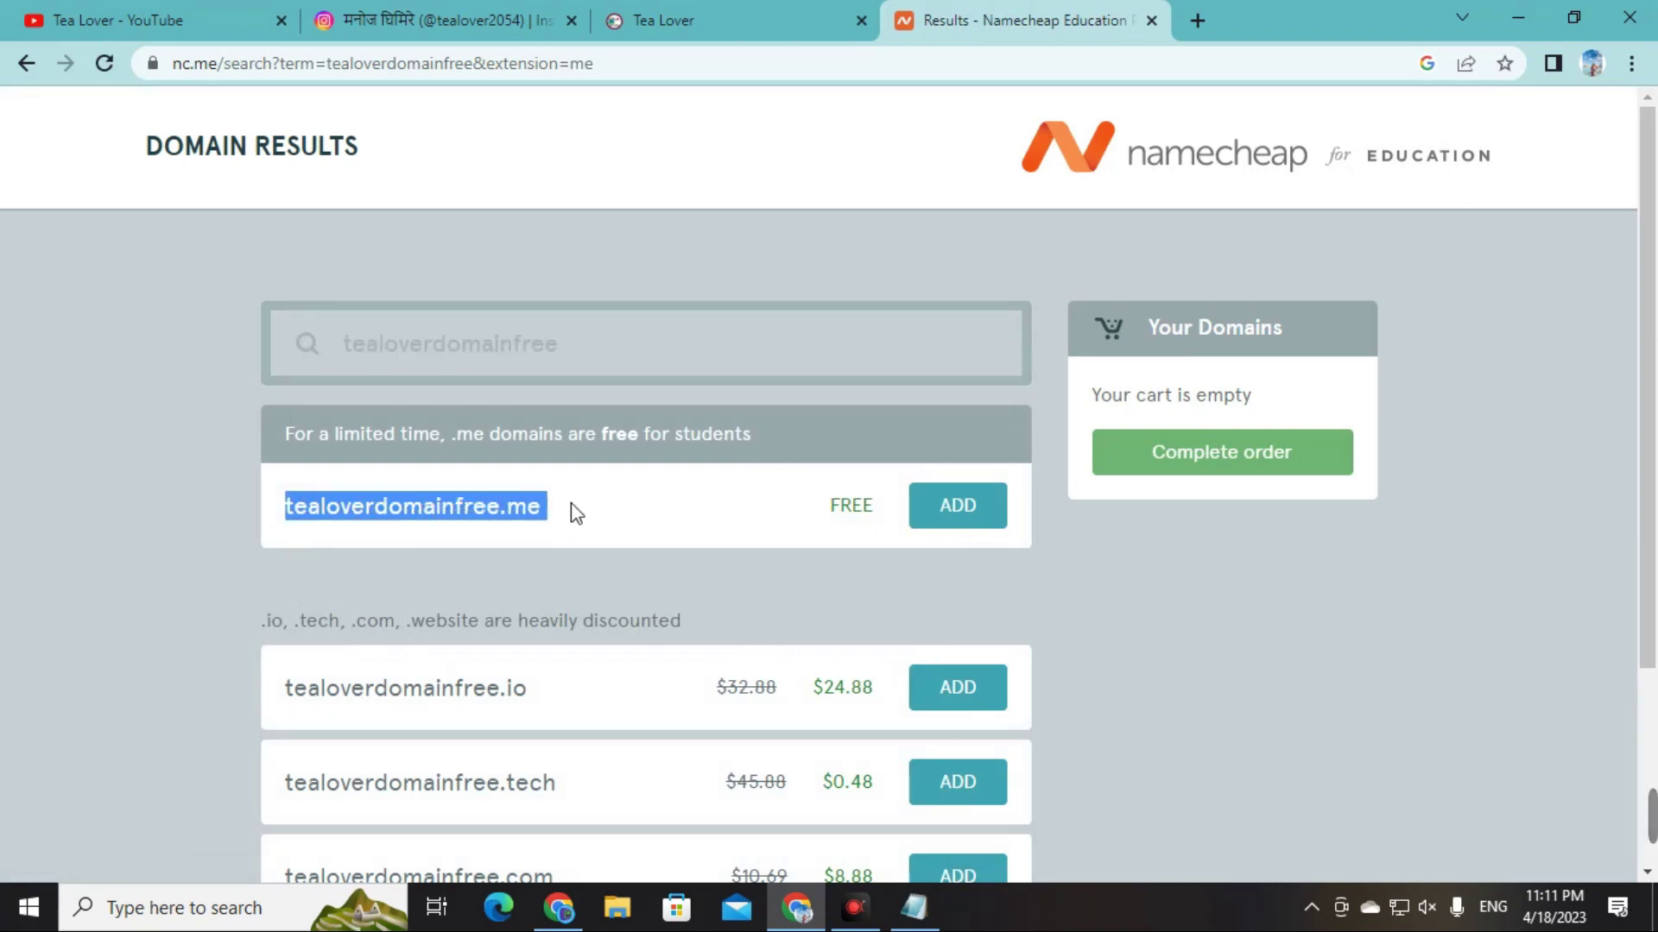
pyautogui.click(971, 527)
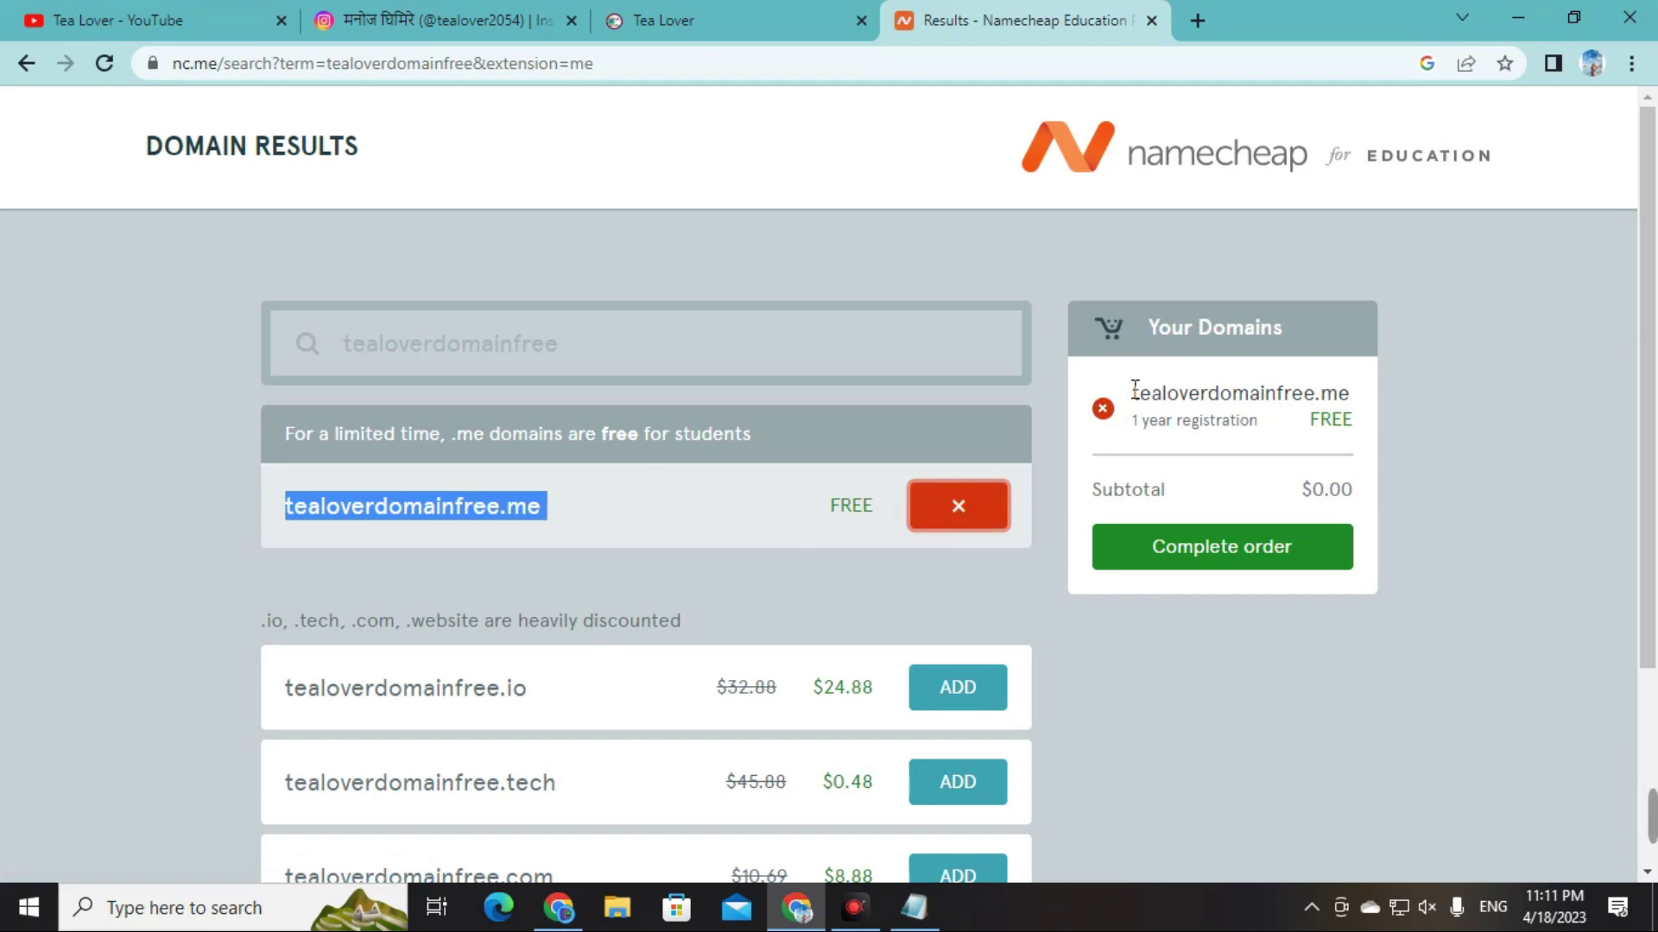
pyautogui.click(1308, 423)
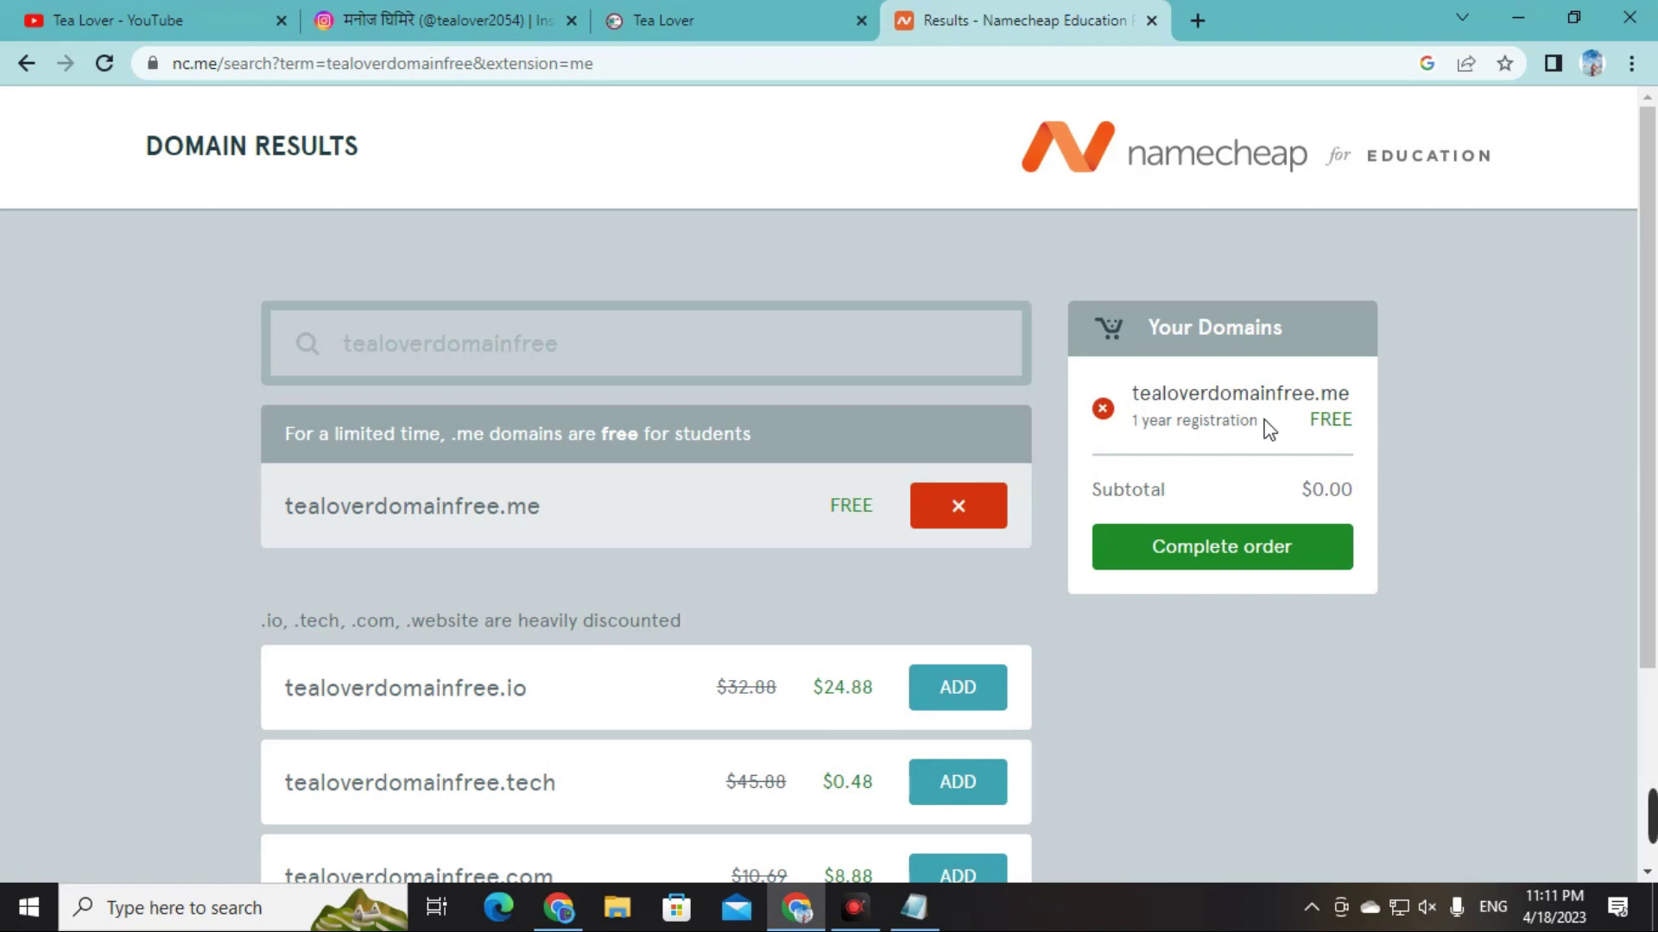
pyautogui.click(1248, 547)
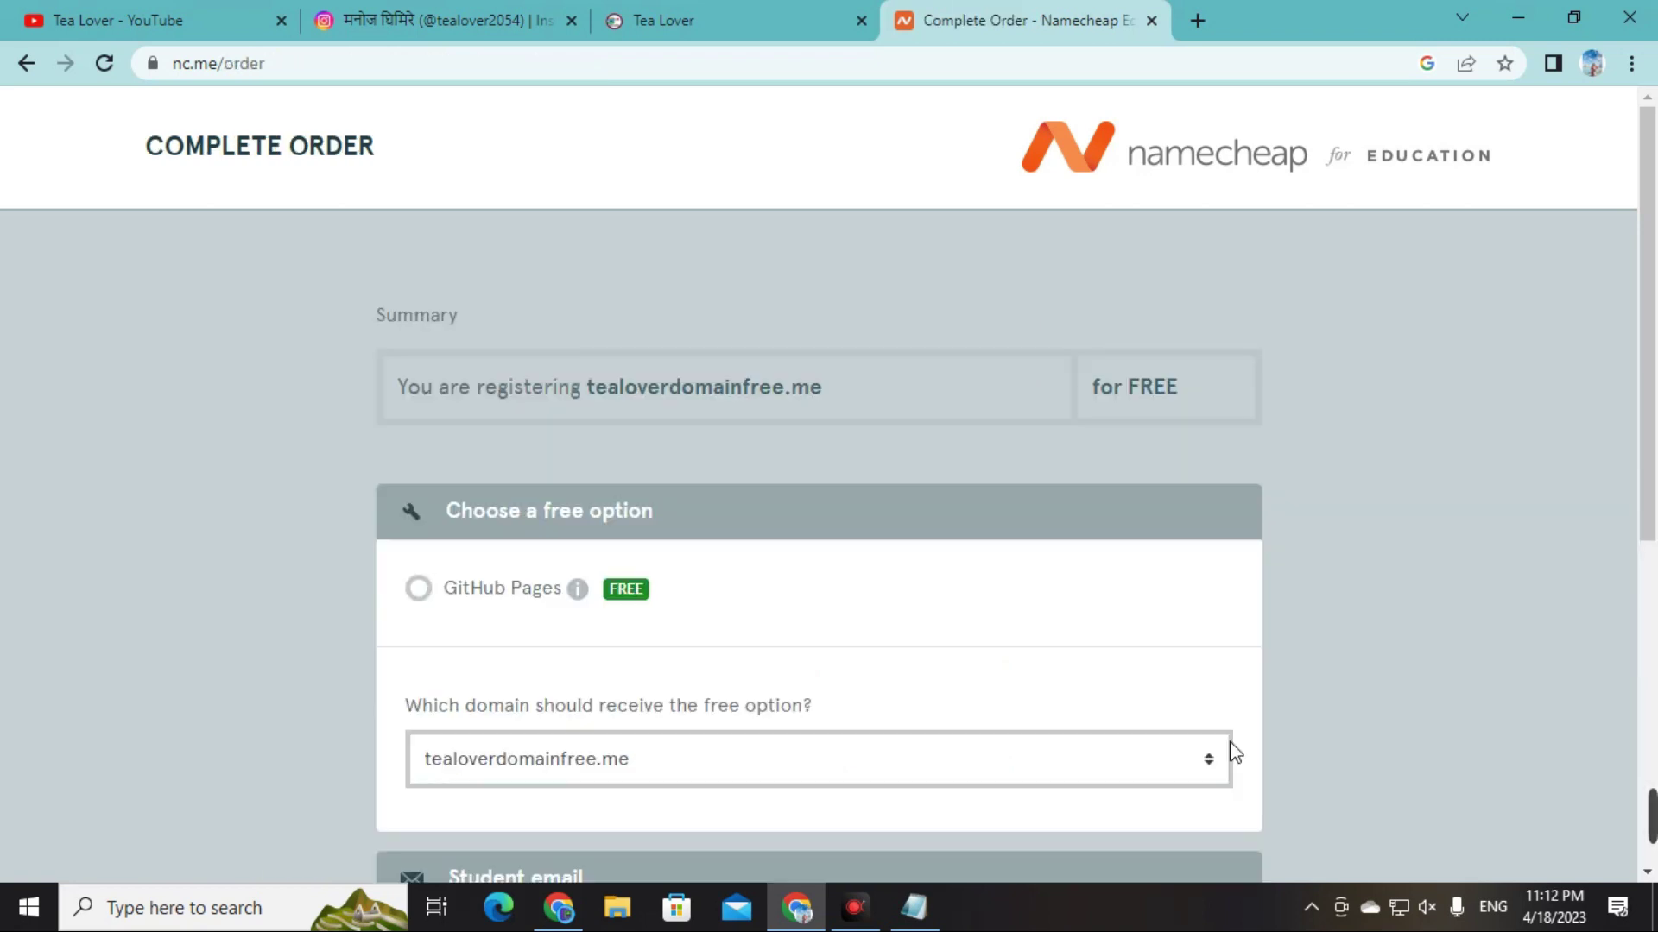
# - Scroll the order page to the Student email section, then switch to the Tea Lover YouTube tab
pyautogui.scroll(-3, 1593, 633)
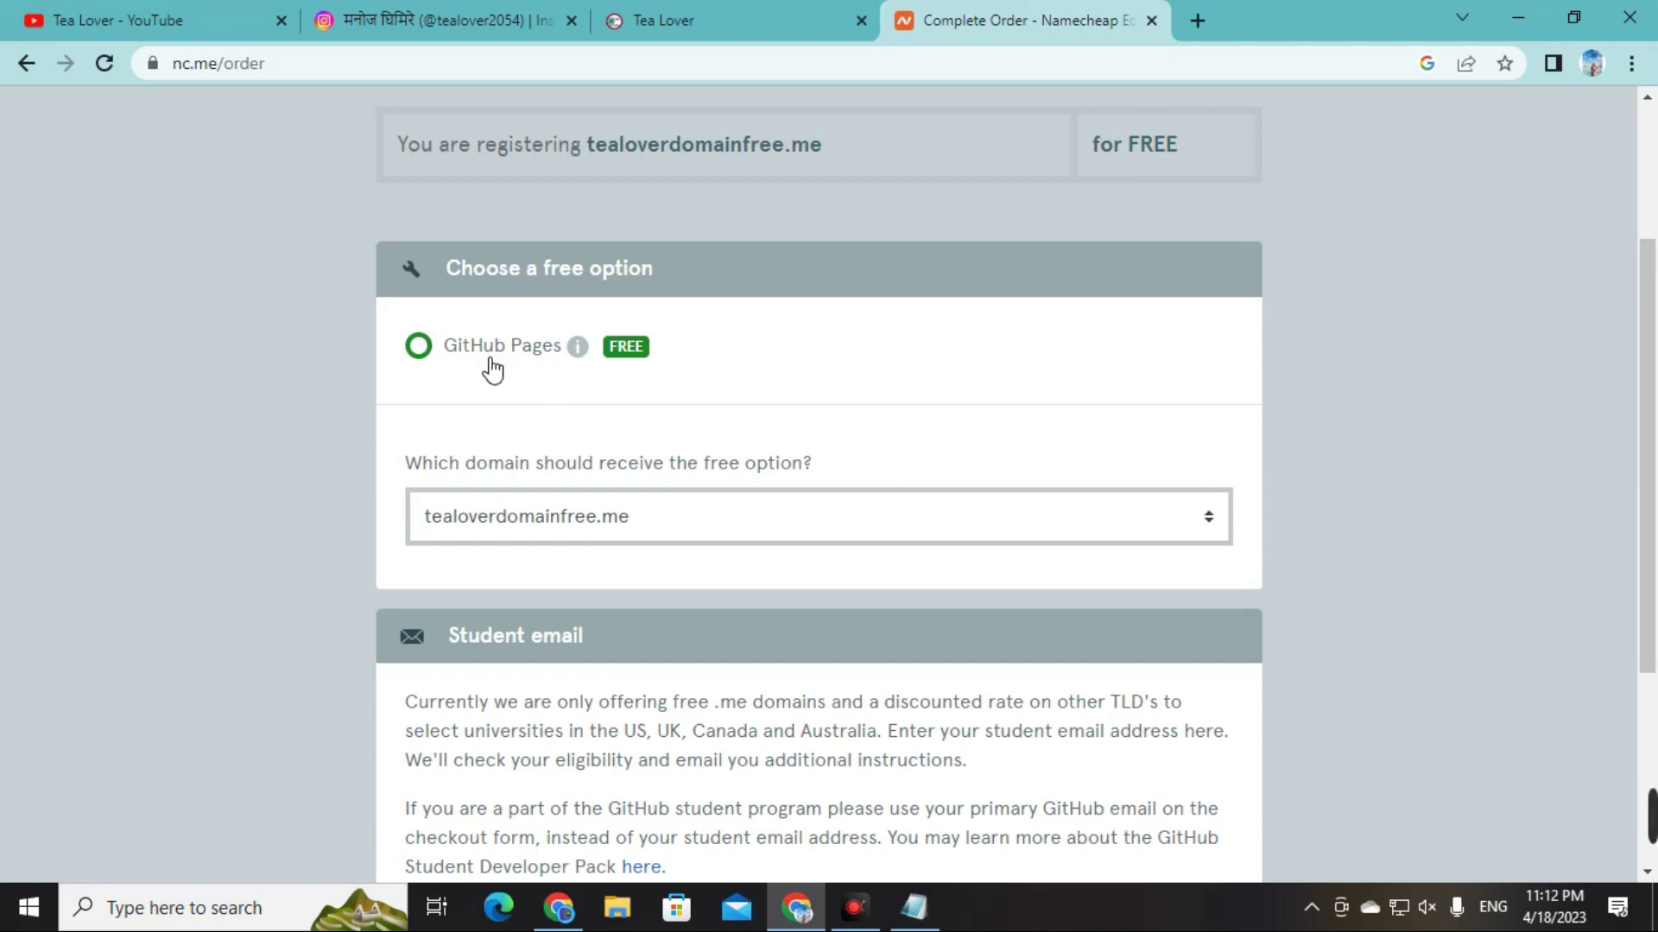
pyautogui.click(121, 19)
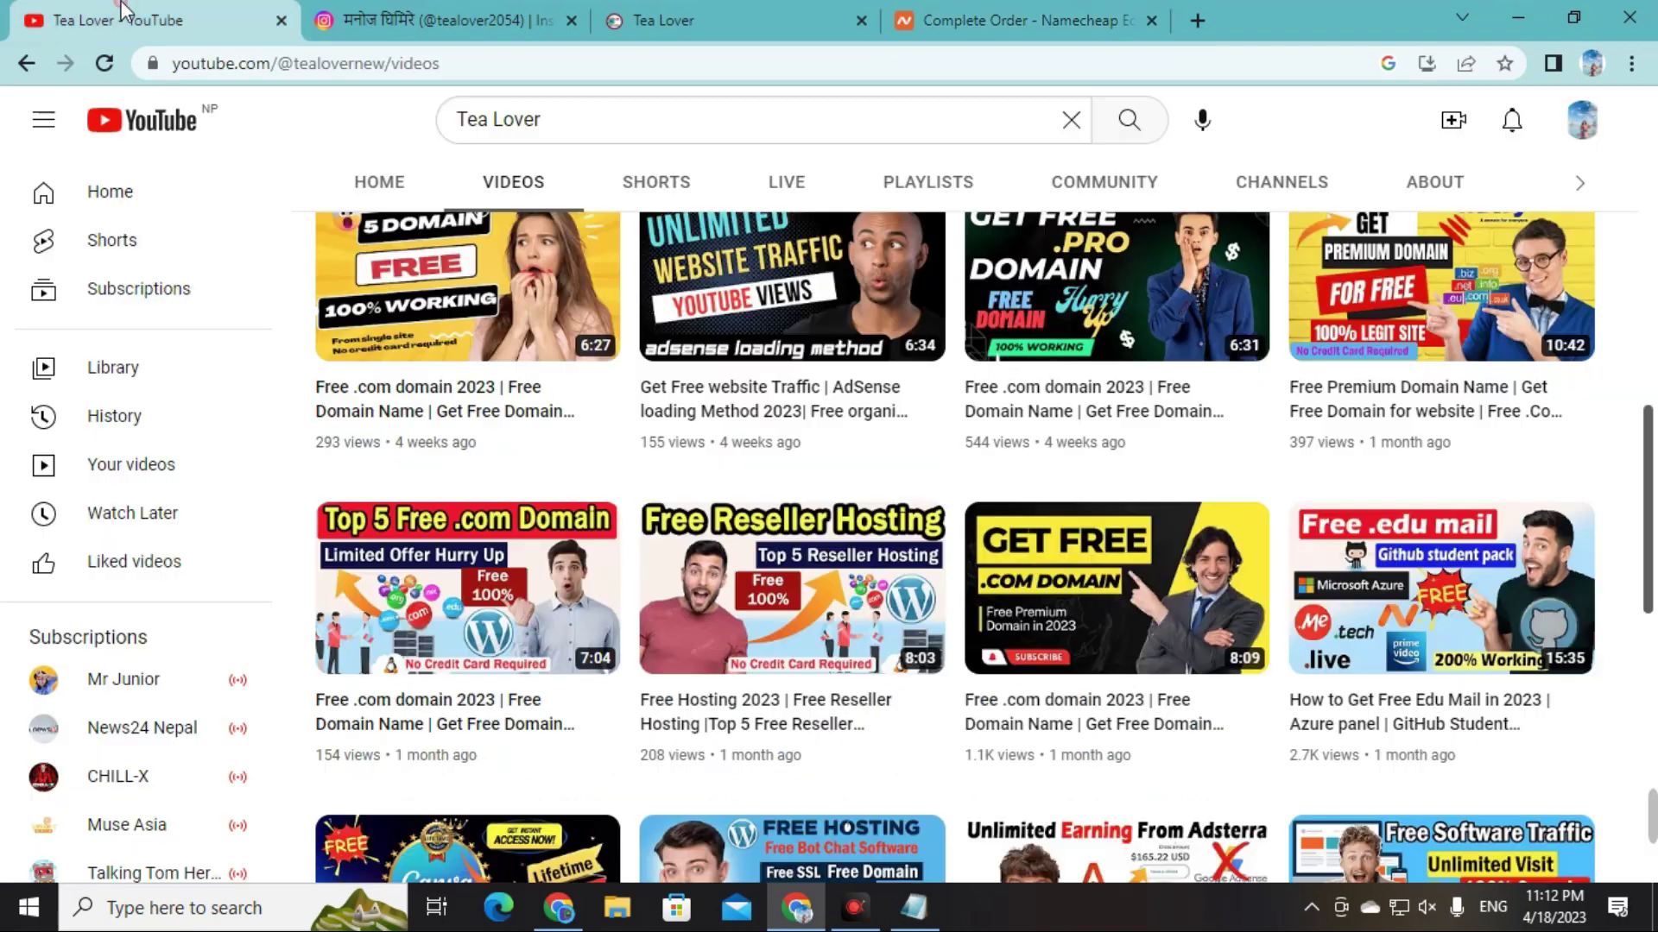
pyautogui.scroll(4, 1209, 768)
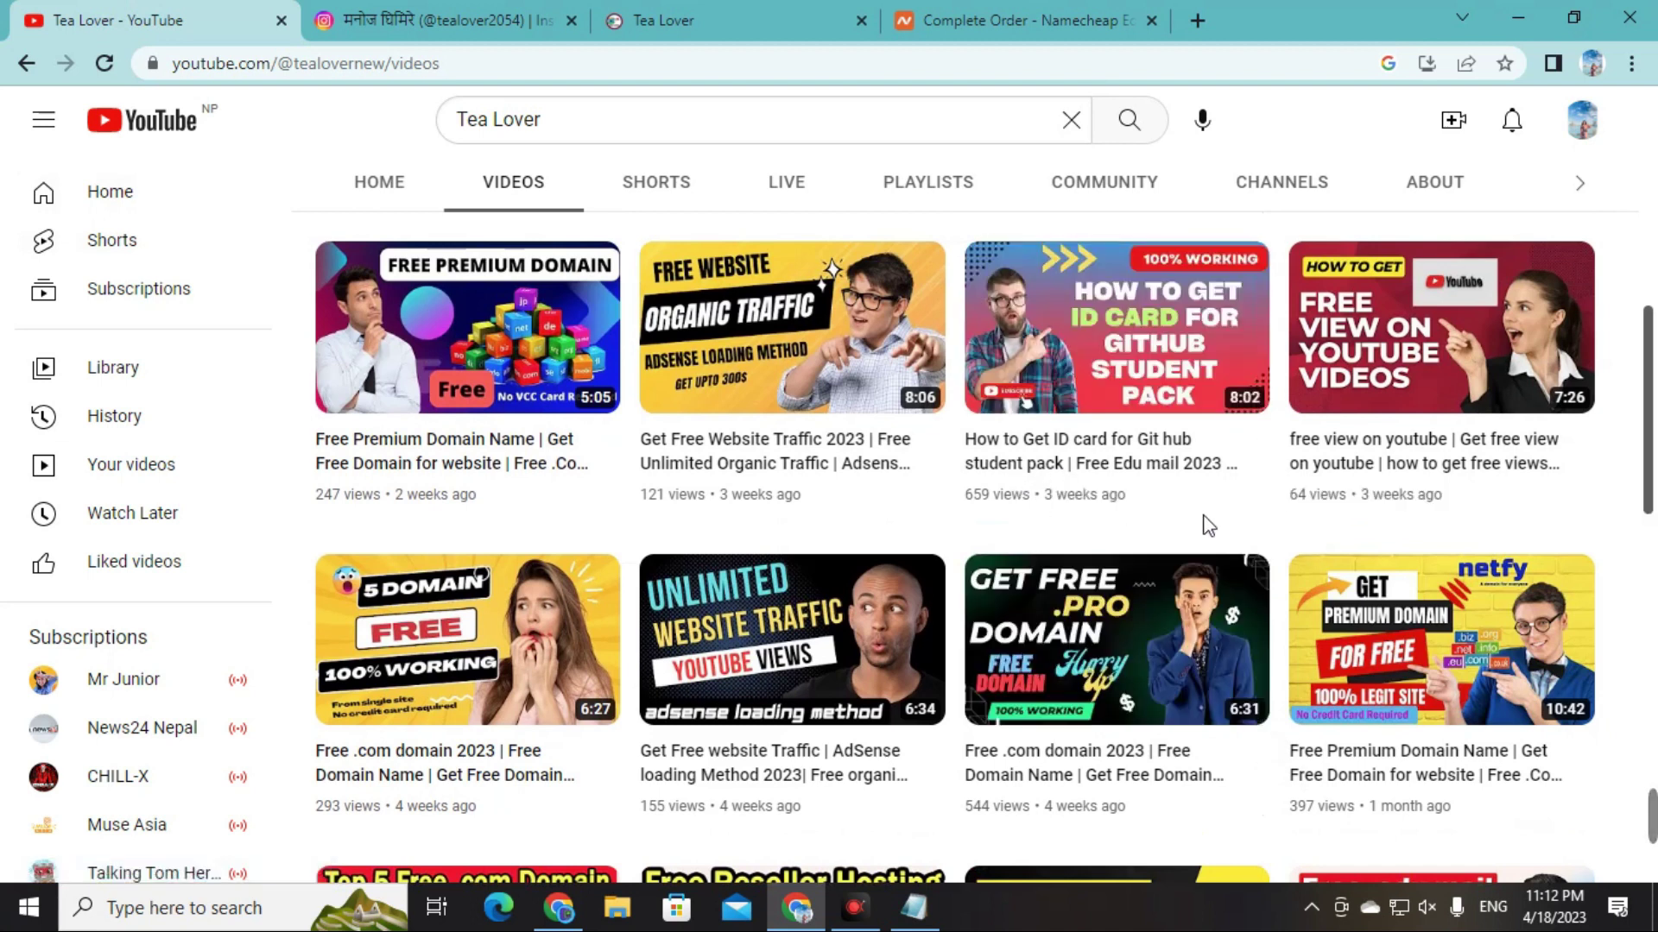
# - Back on the order page, copy the student e-mail address from the Notepad note
pyautogui.click(1008, 17)
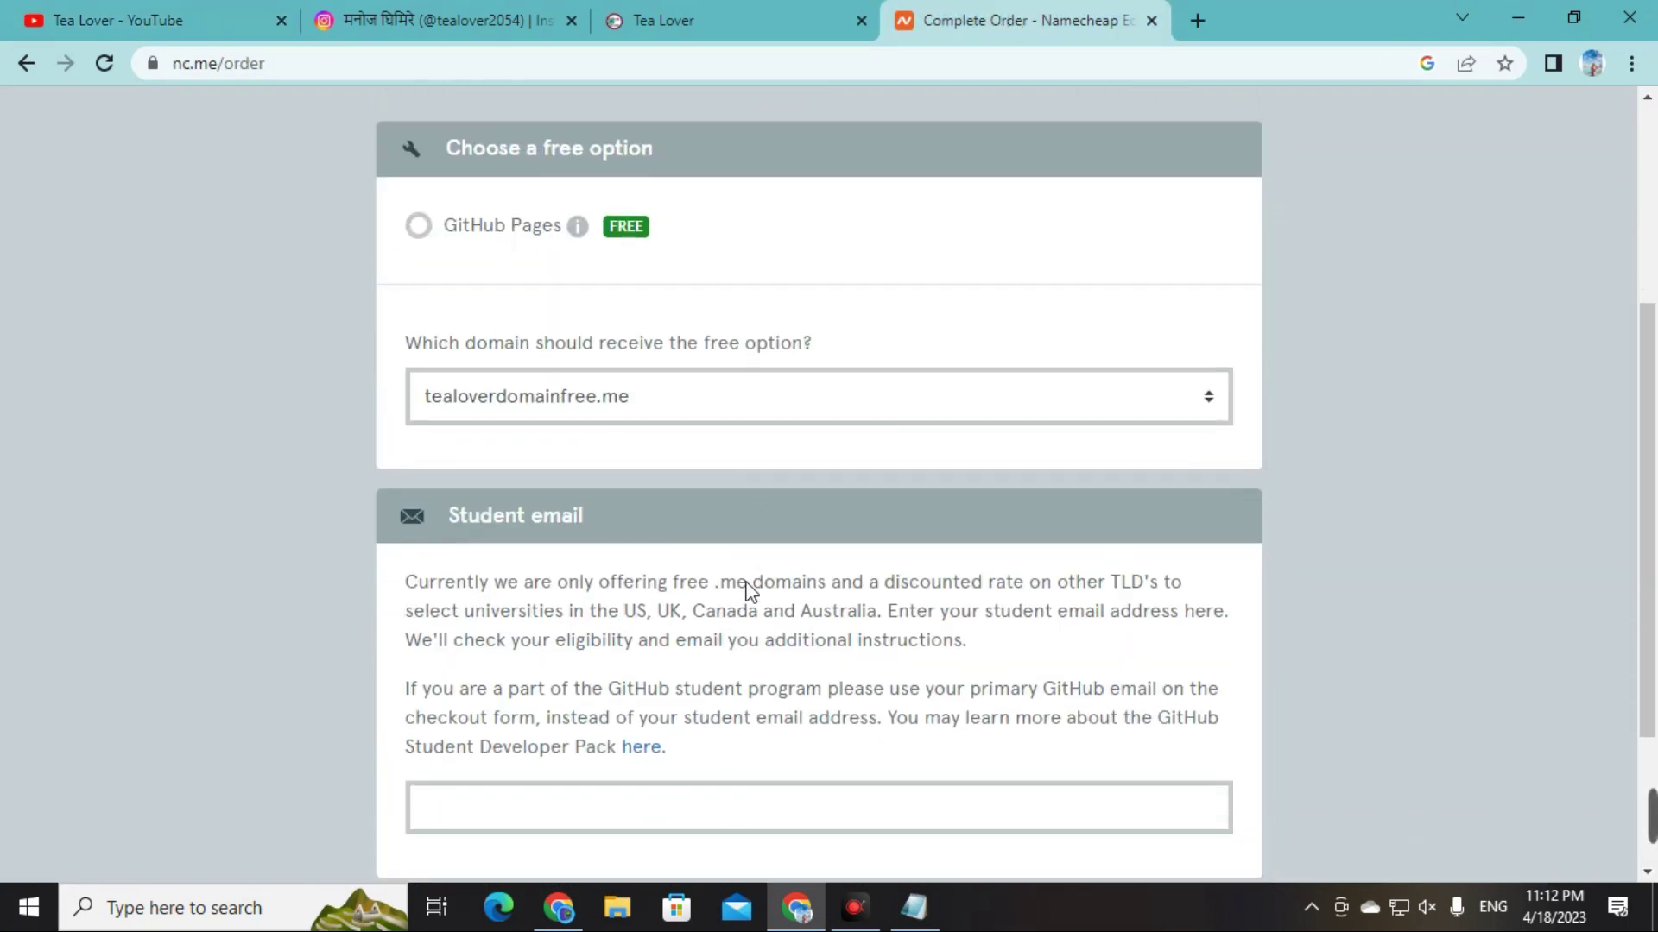
pyautogui.scroll(-1, 748, 591)
pyautogui.moveTo(440, 393); pyautogui.dragTo(723, 385)
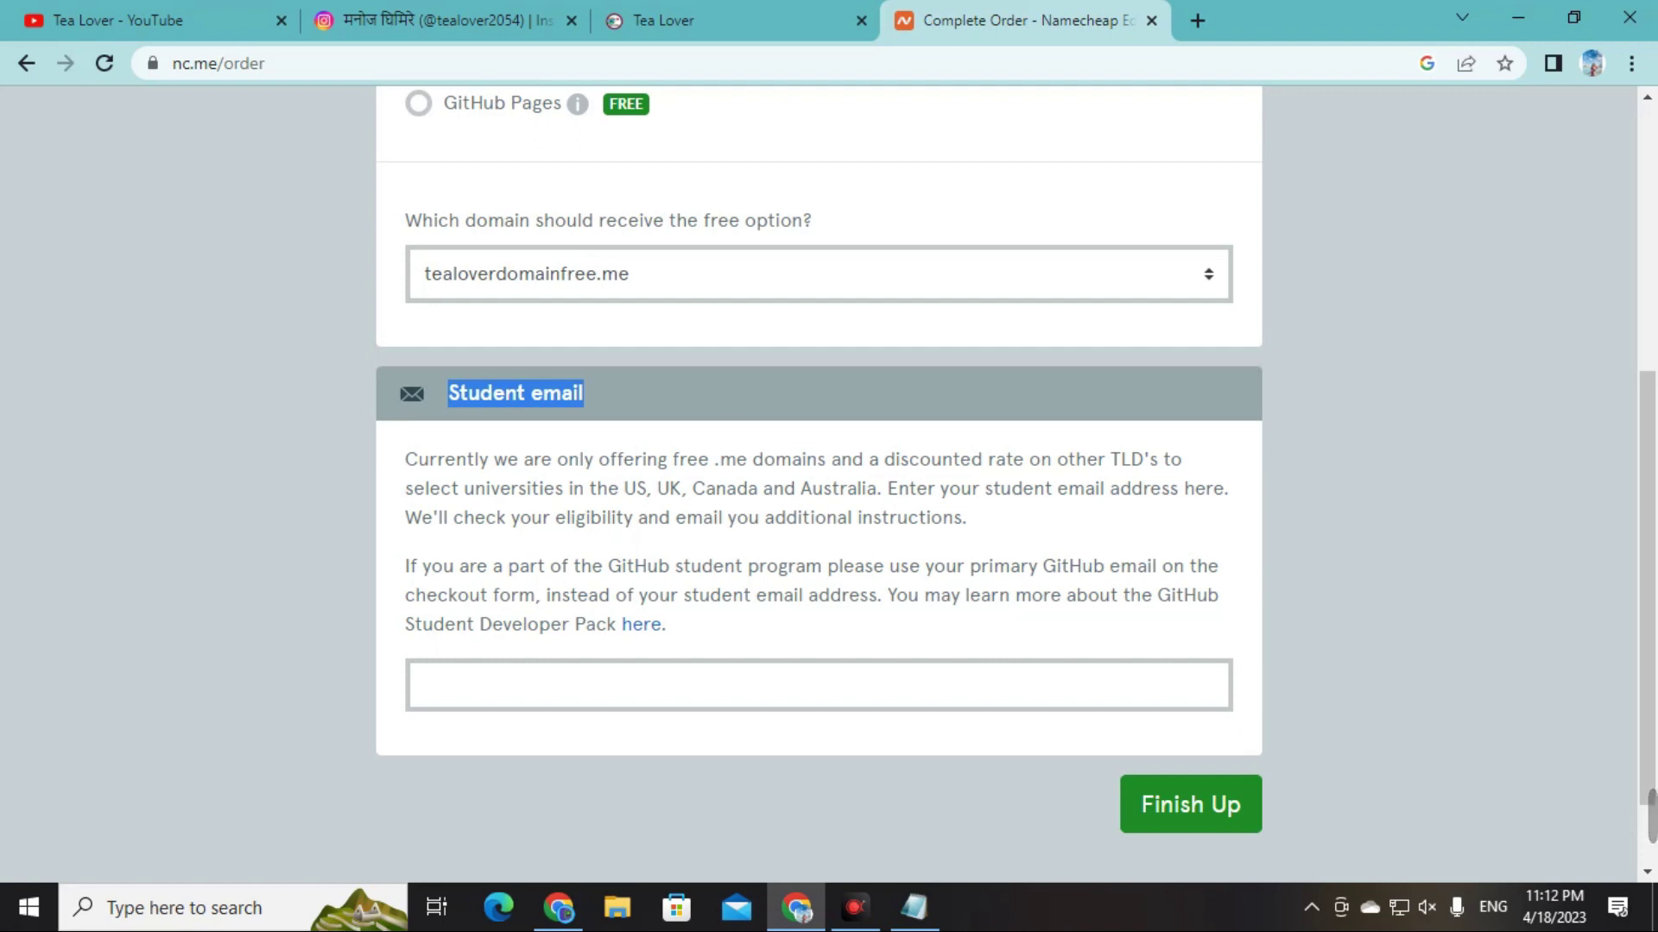
pyautogui.hotkey('alt', 'Tab')
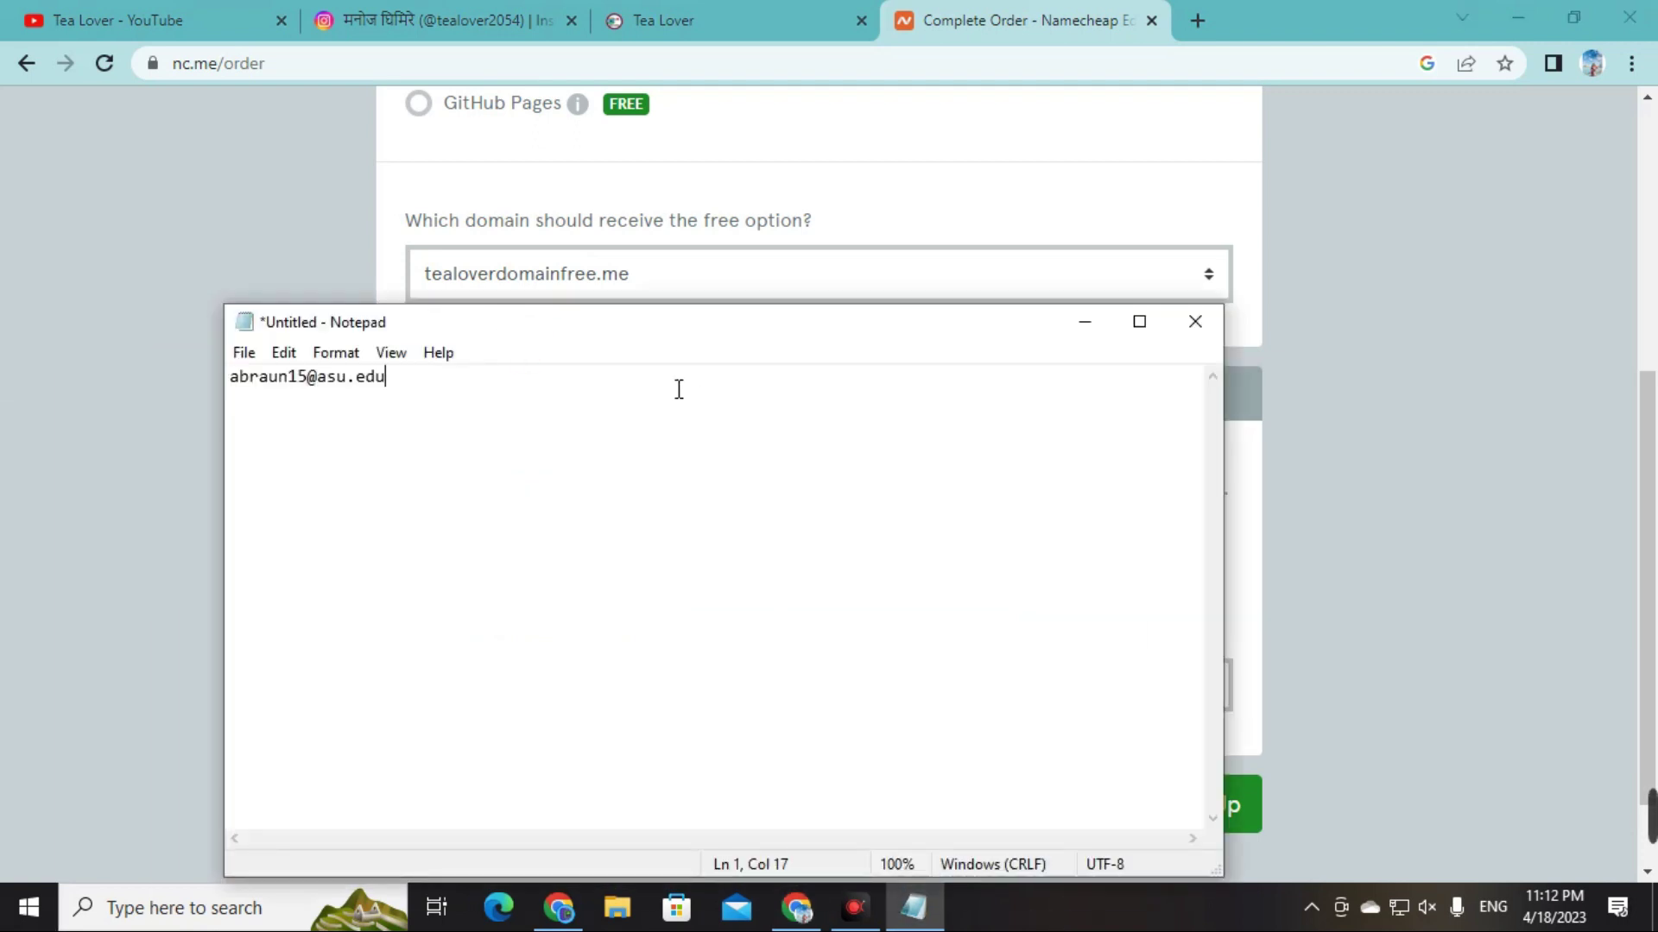
pyautogui.moveTo(679, 389); pyautogui.dragTo(189, 399)
pyautogui.rightClick(244, 385)
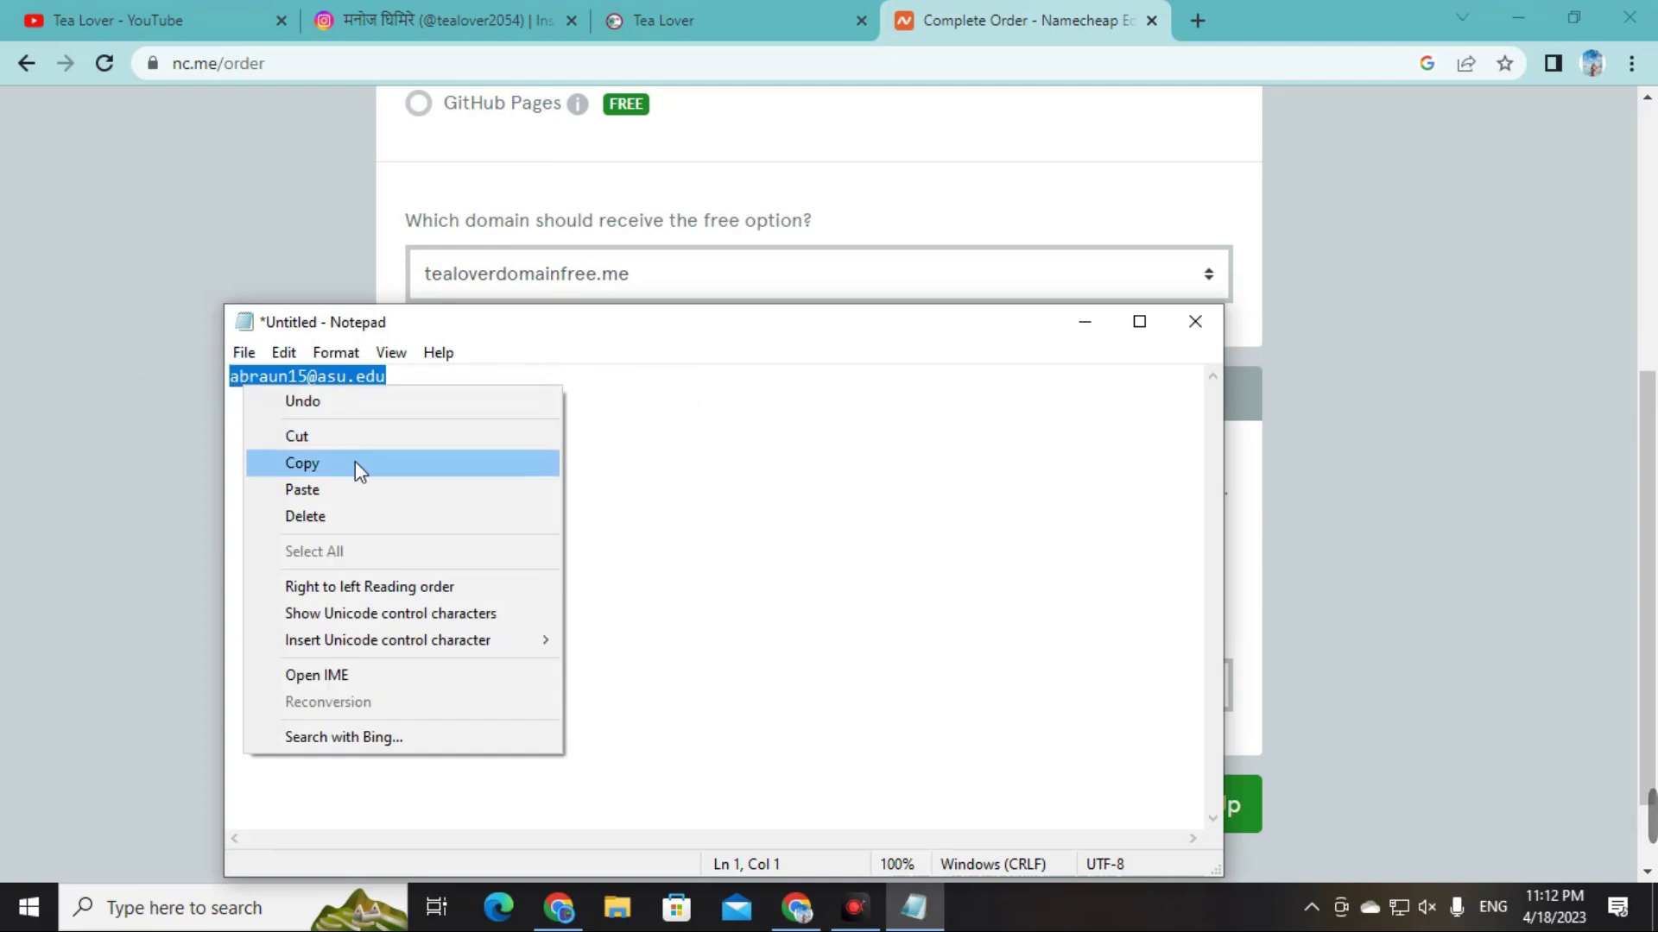
pyautogui.click(355, 463)
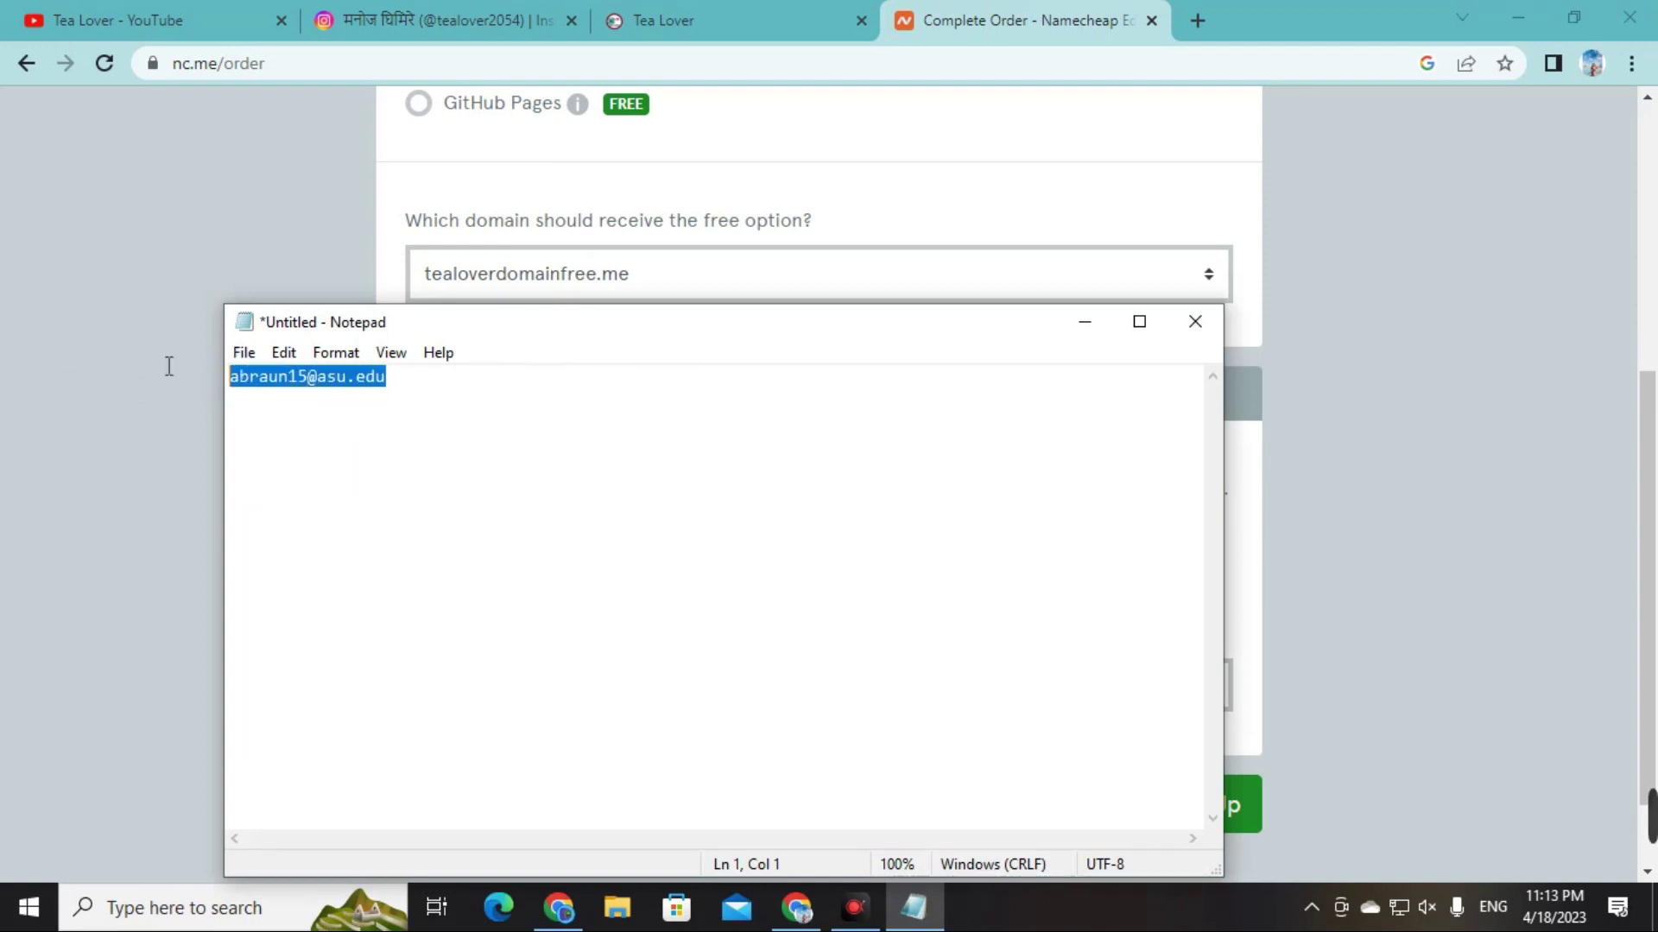
# - Paste the copied address into the order's Student email field
pyautogui.click(1084, 322)
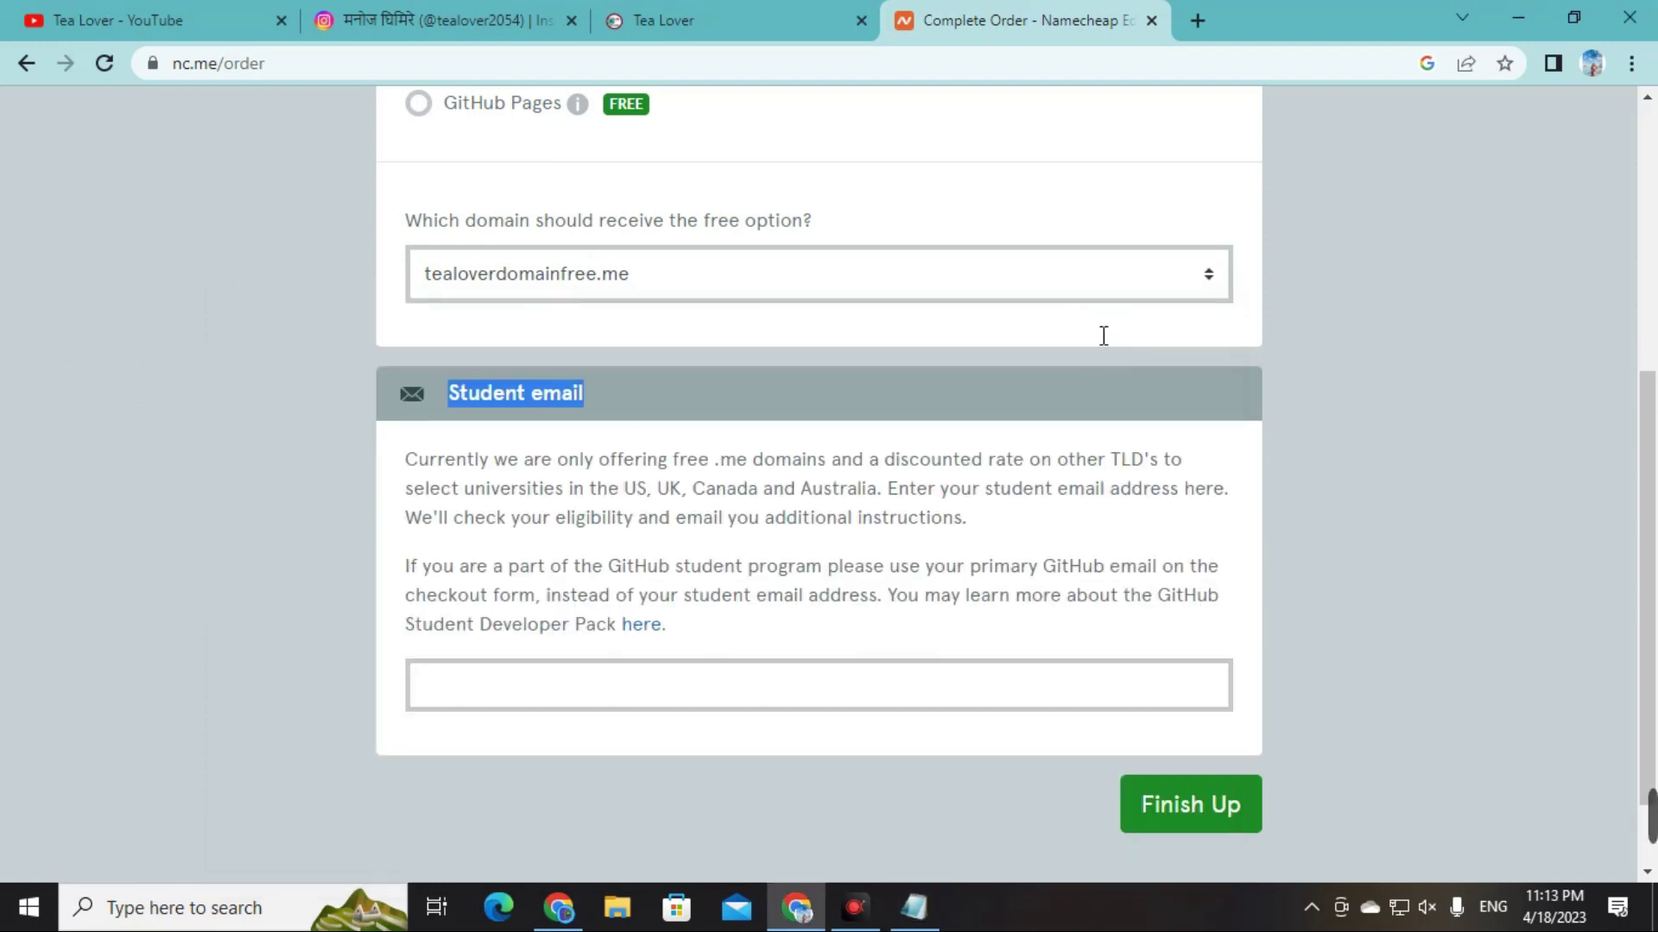
pyautogui.click(682, 692)
pyautogui.rightClick(676, 689)
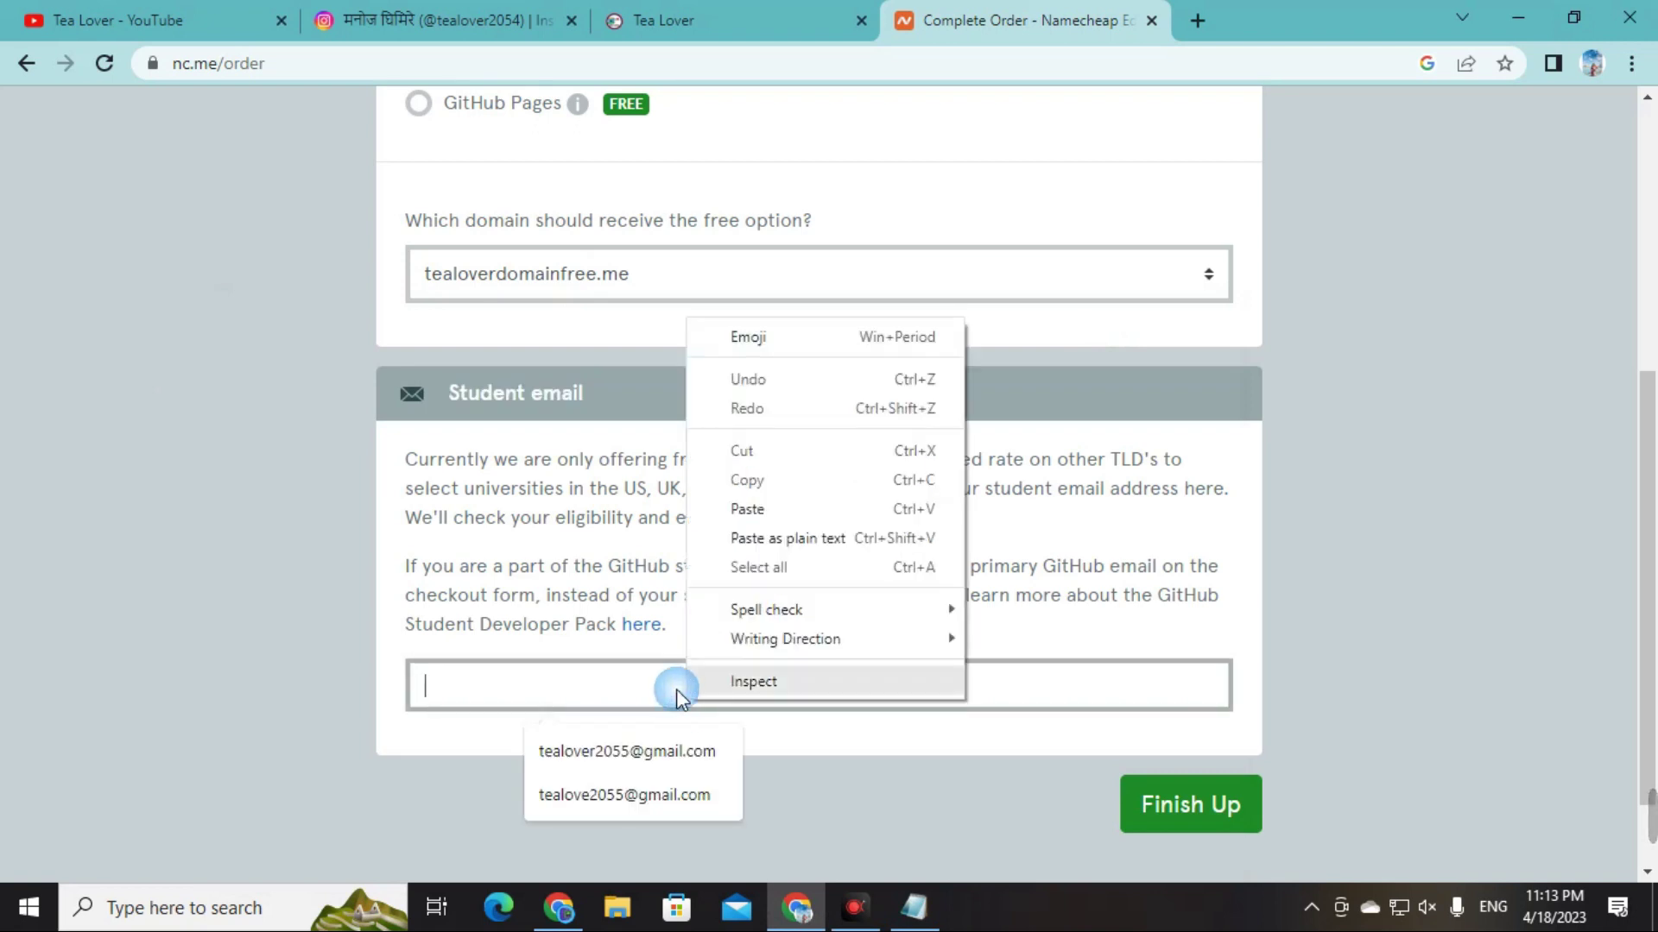
pyautogui.click(783, 510)
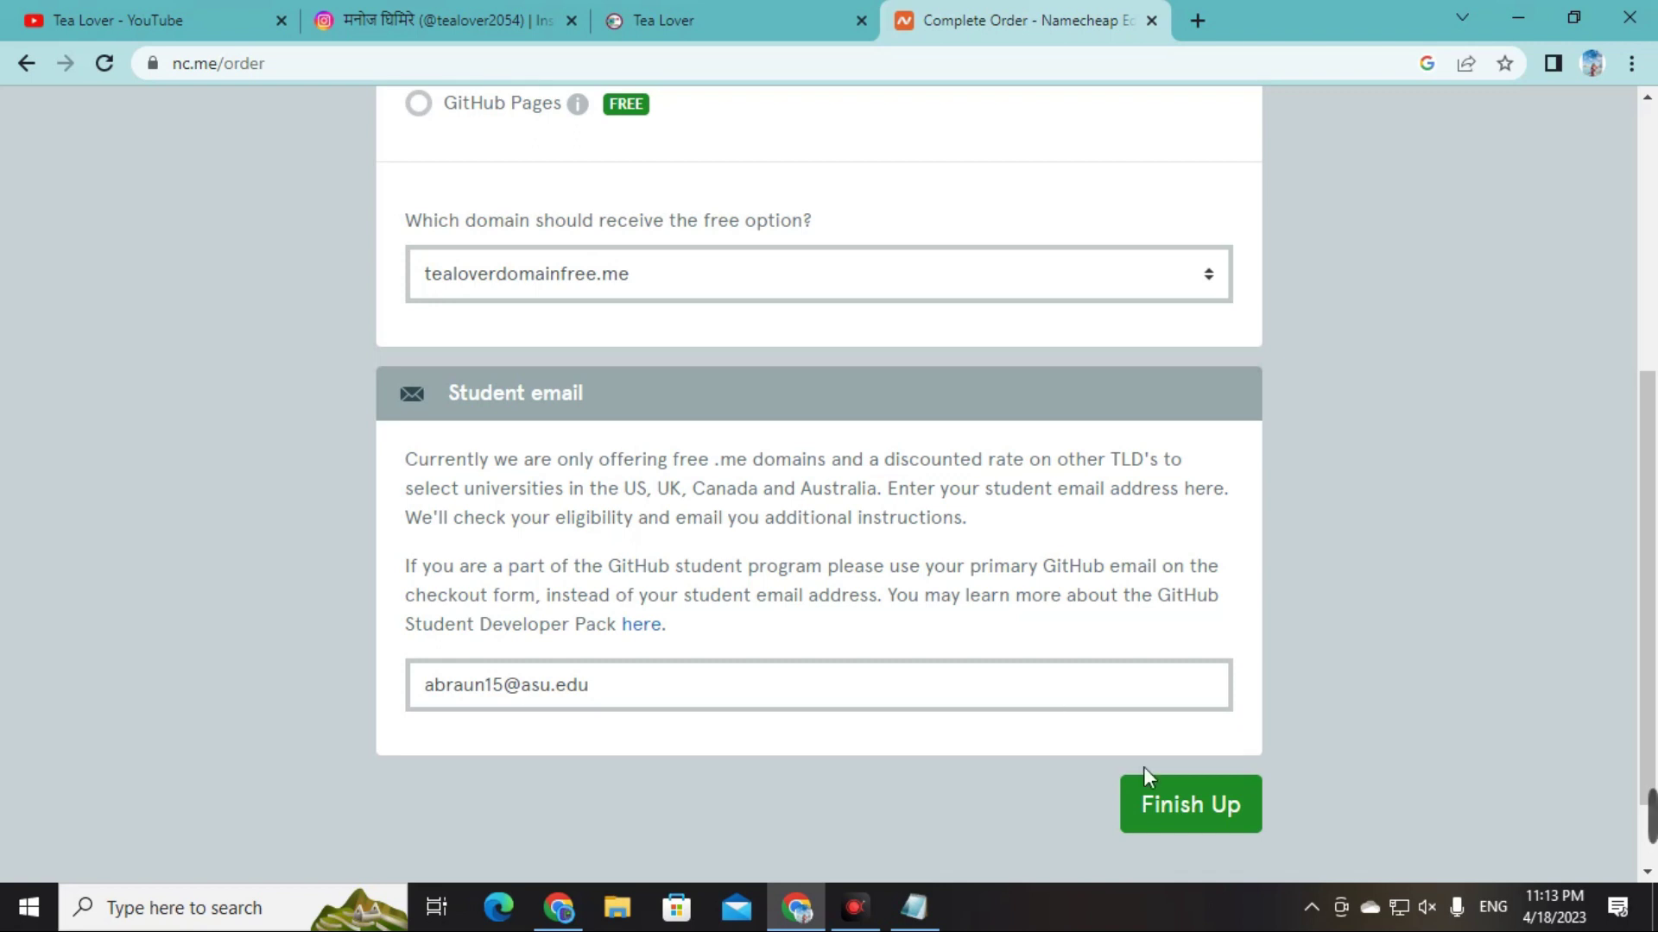
# - Submit the order with GitHub Pages chosen, then open the 'Send us a request' form for the ineligible school
pyautogui.click(1192, 803)
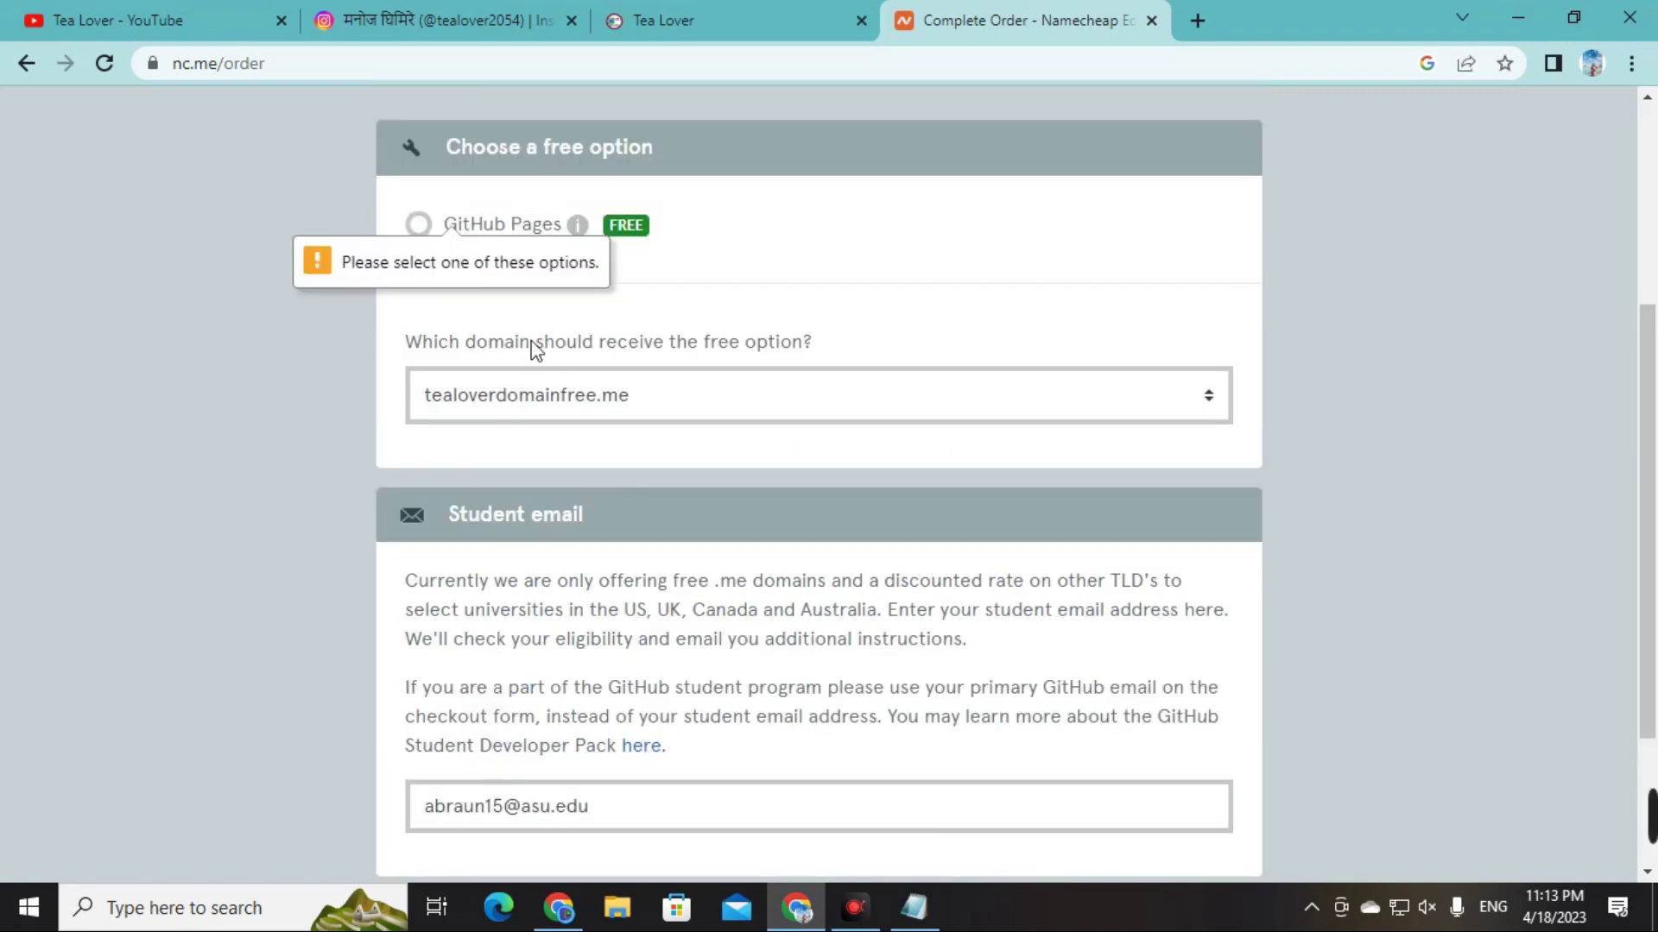
pyautogui.click(421, 224)
pyautogui.scroll(-3, 420, 224)
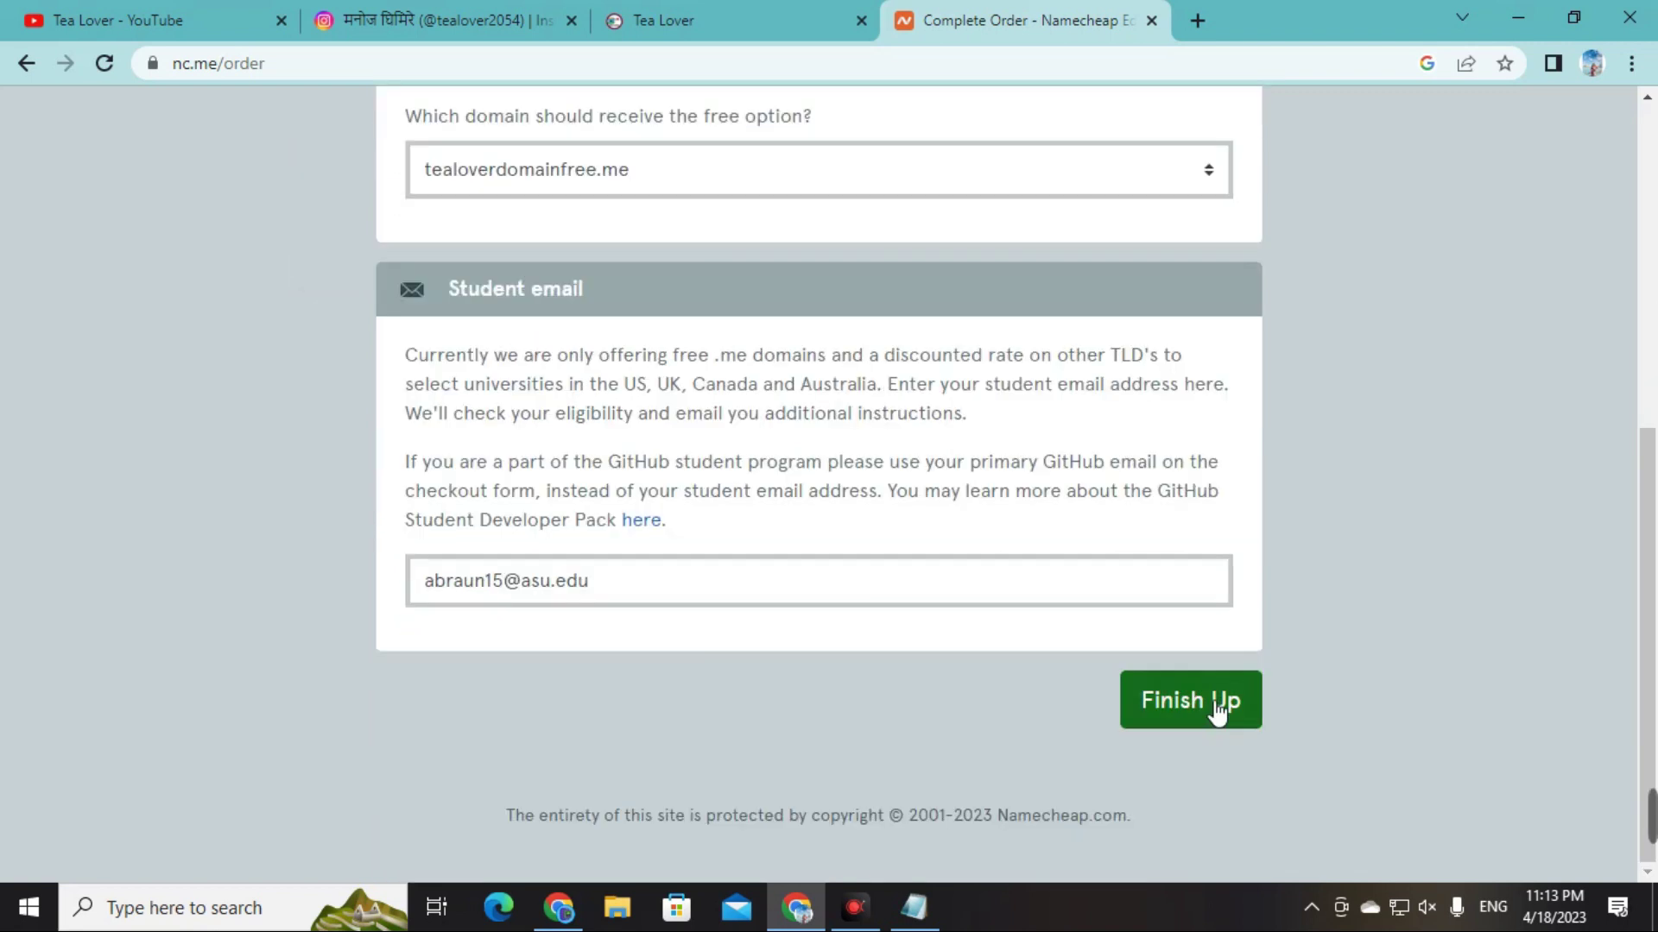
pyautogui.click(1217, 711)
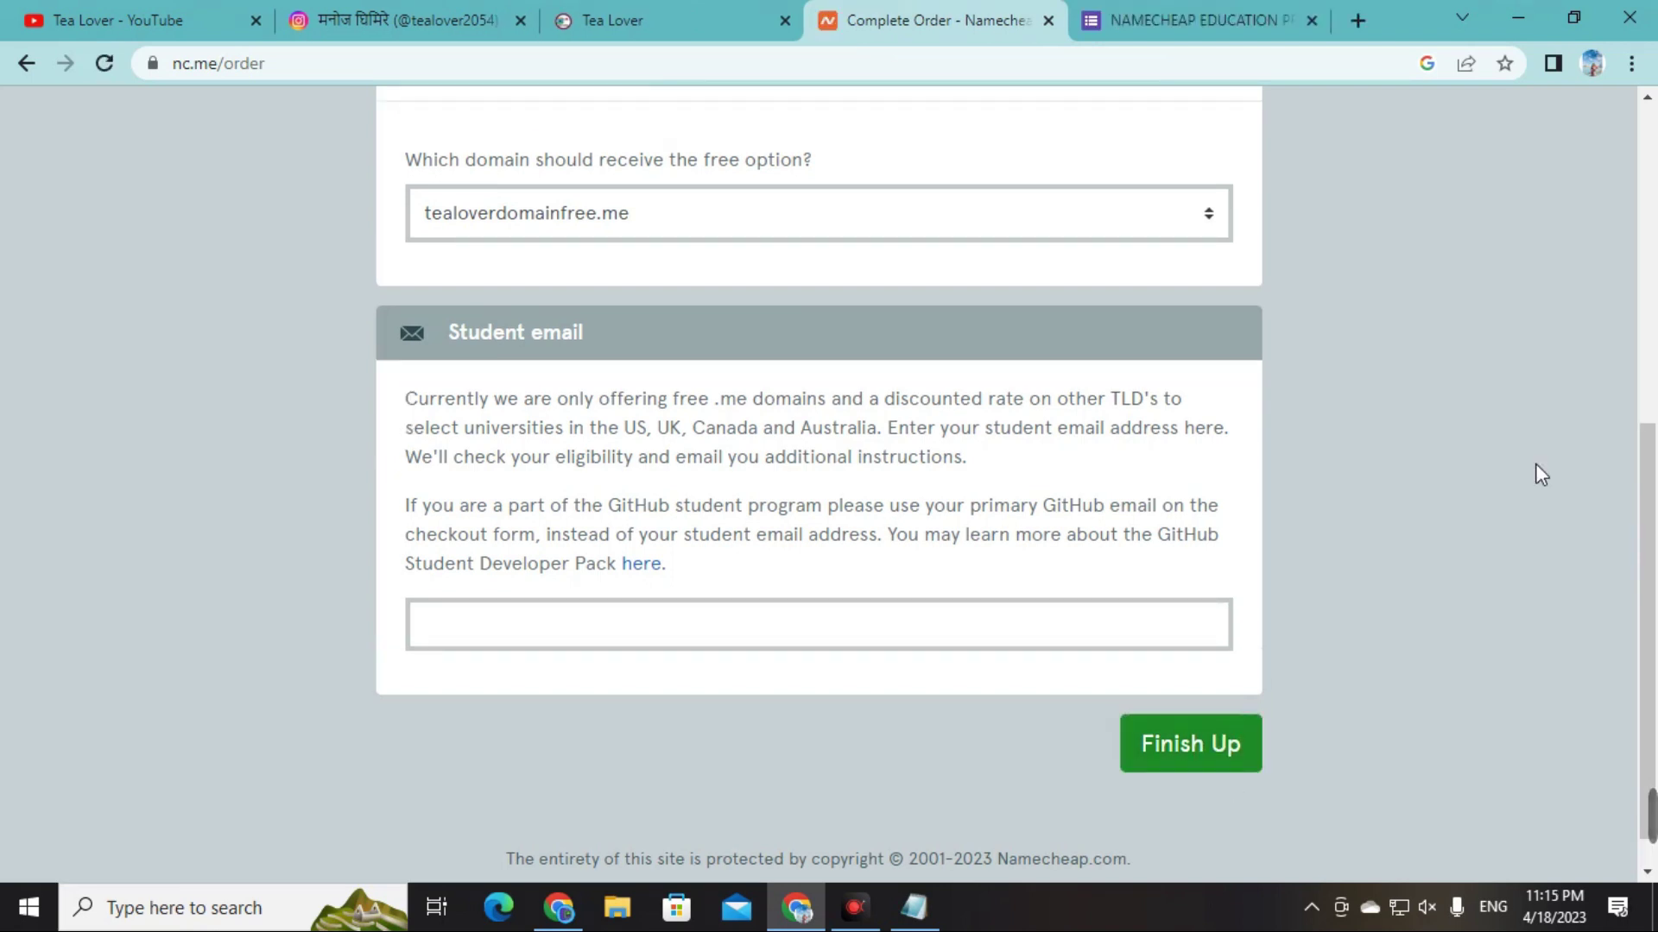
pyautogui.scroll(-1, 1351, 708)
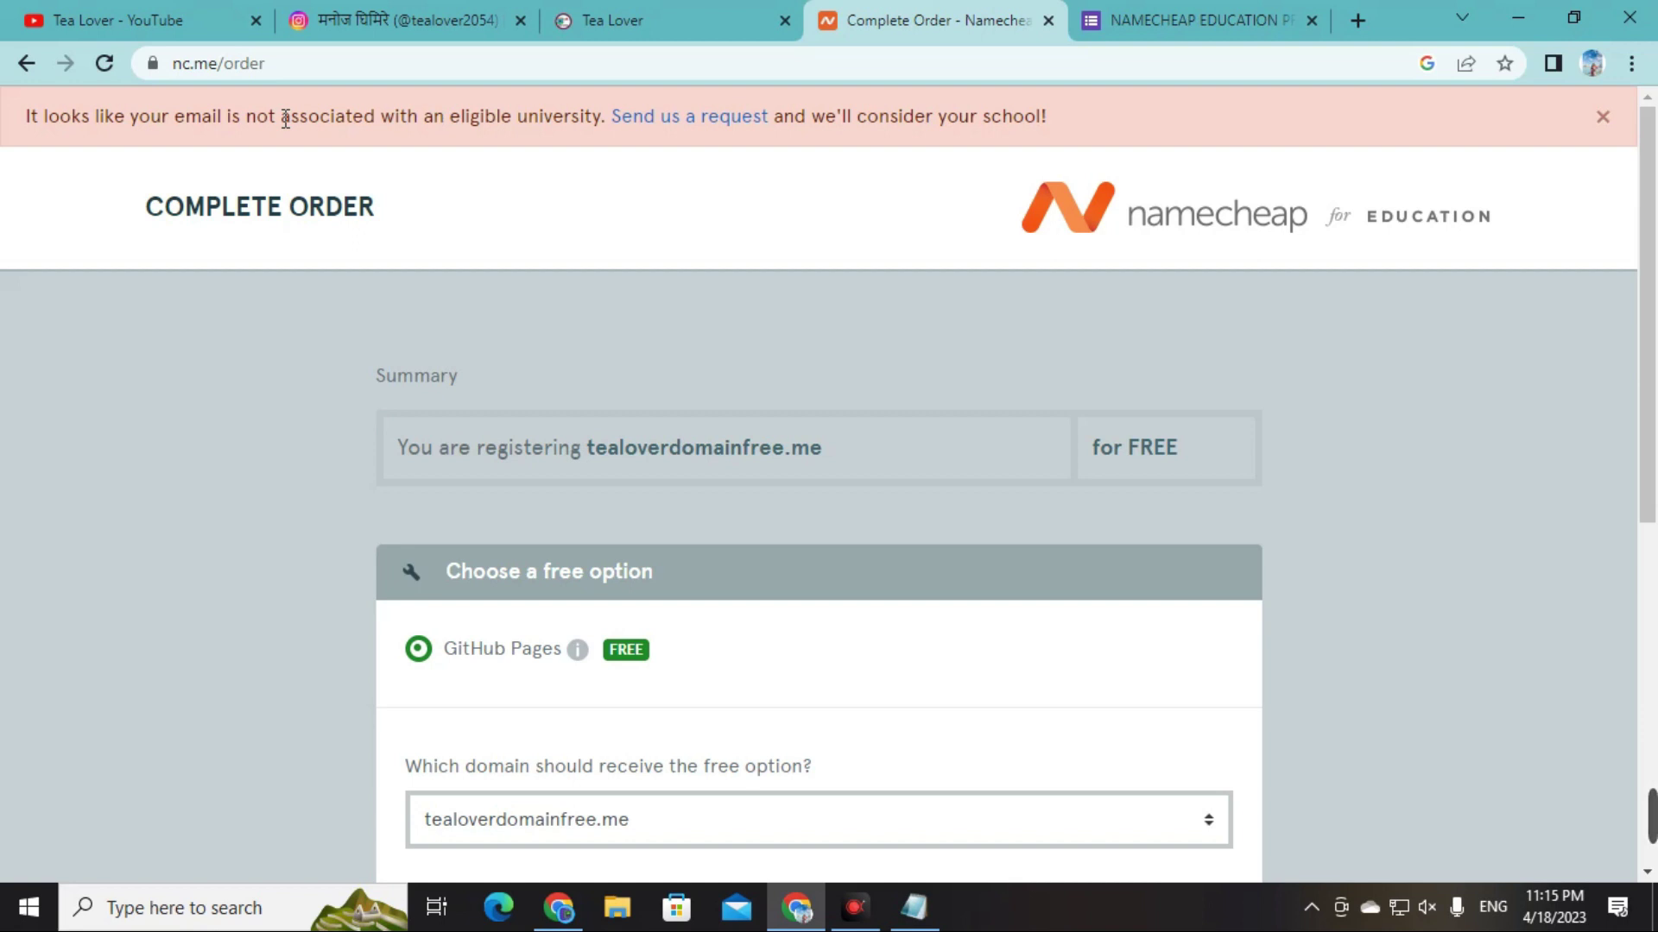
pyautogui.click(733, 116)
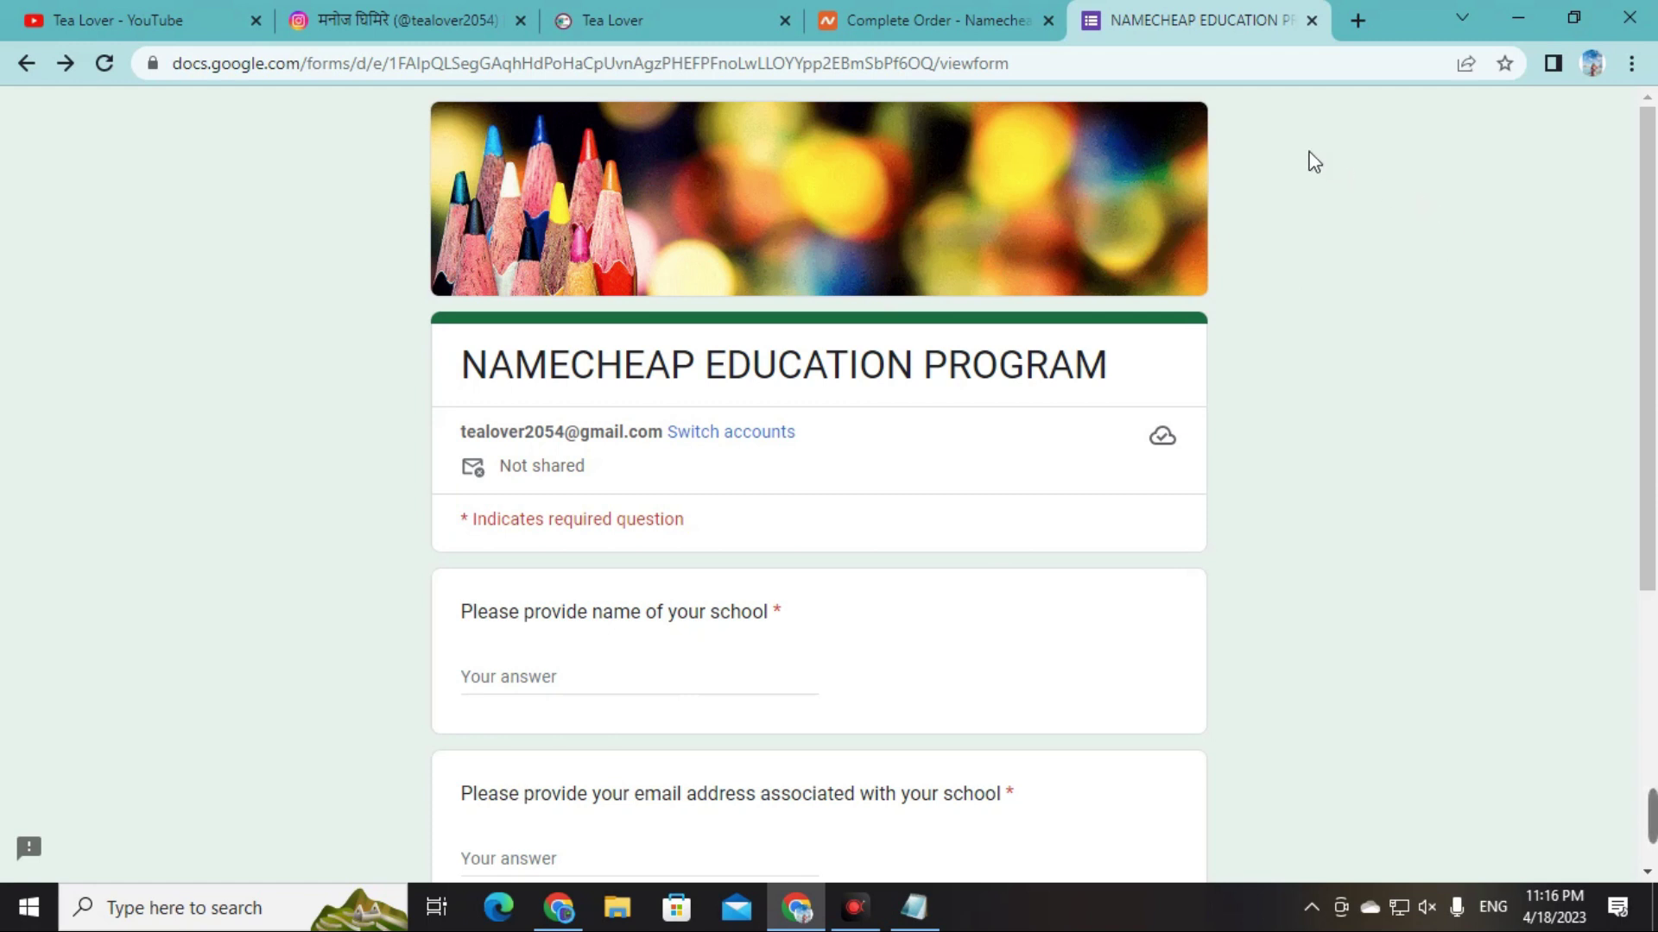
# - Search Google for Arizona State University and copy its name from the results for the form
pyautogui.click(1361, 16)
pyautogui.write('arizona')
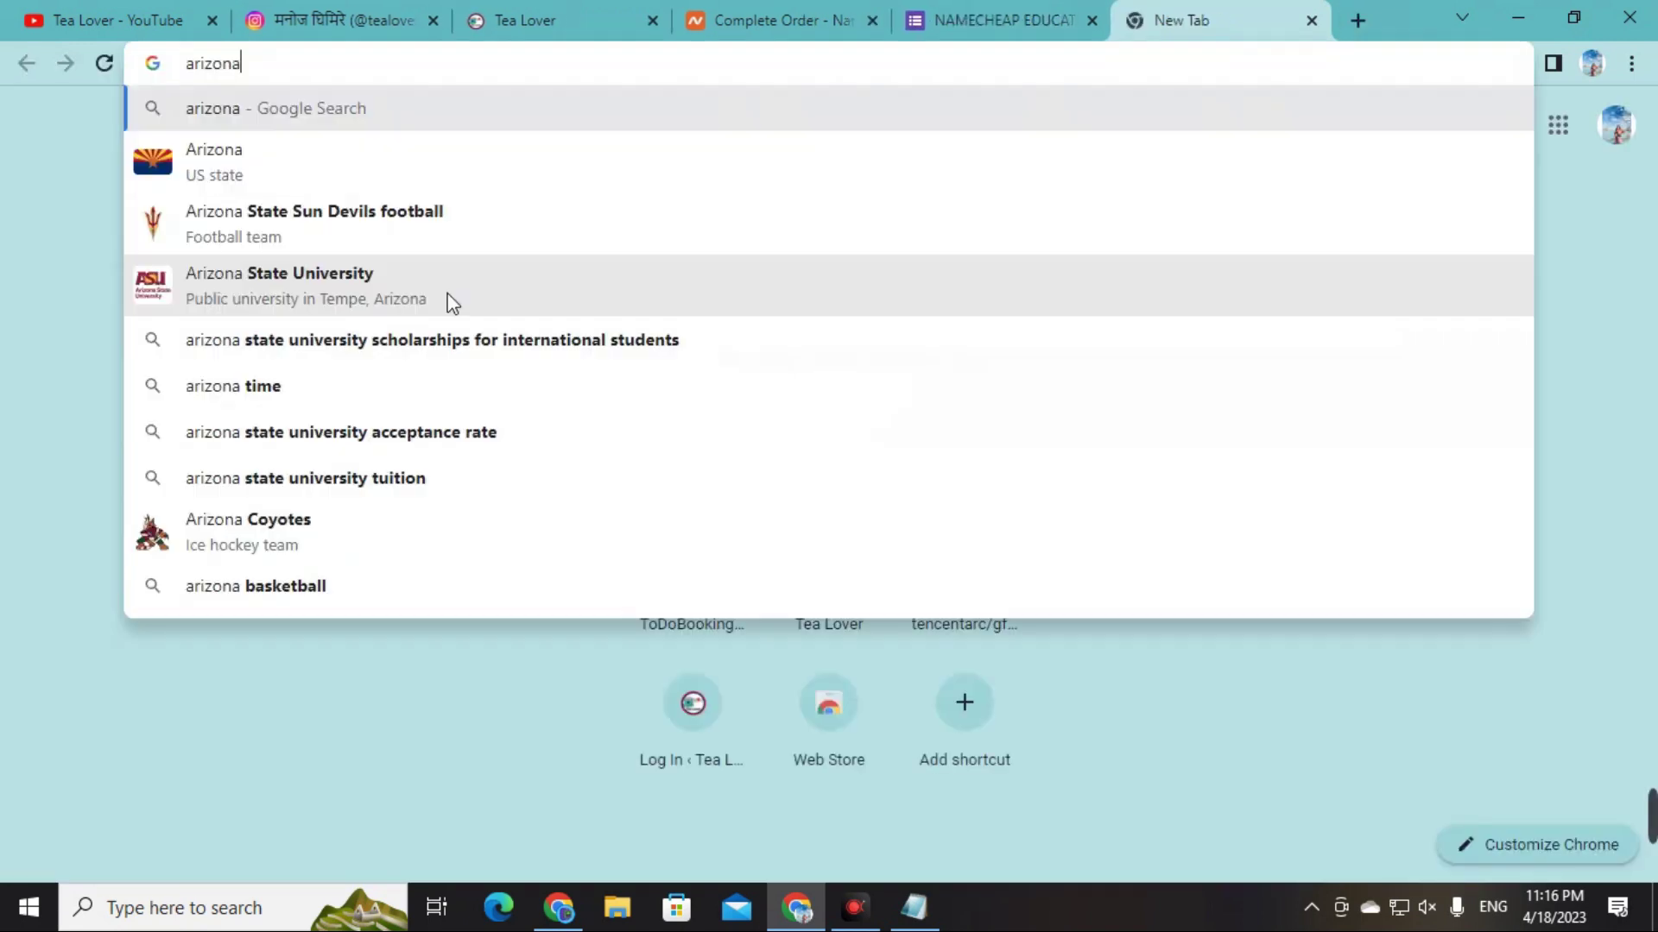
pyautogui.click(321, 311)
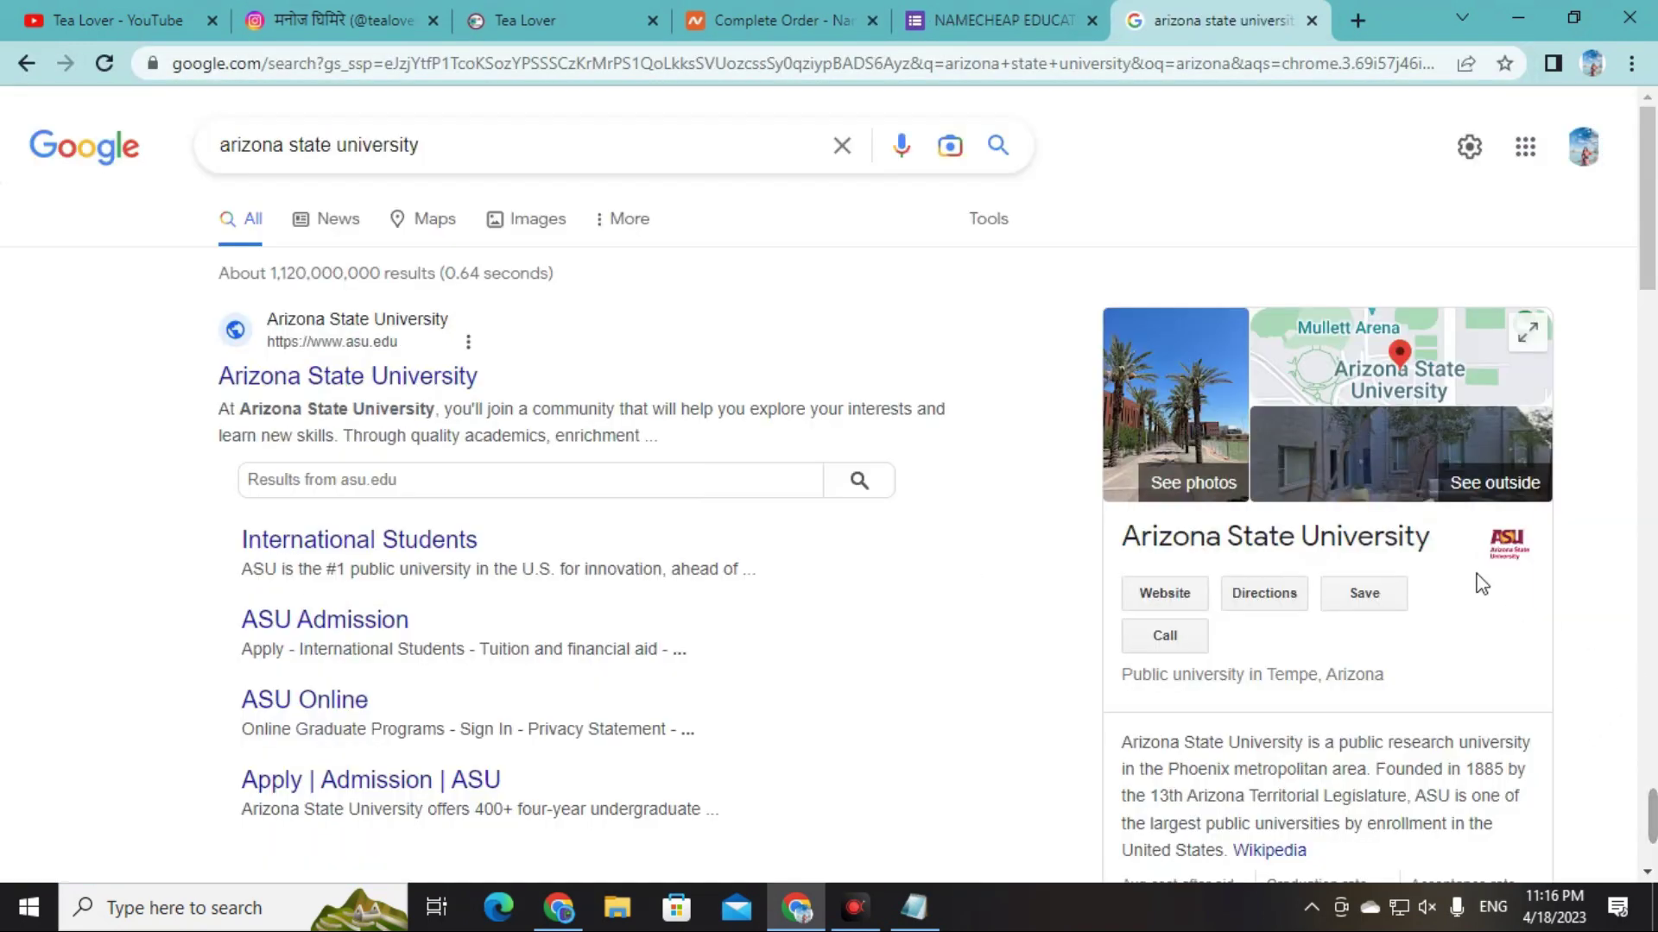
pyautogui.moveTo(1431, 535); pyautogui.dragTo(1141, 536)
pyautogui.rightClick(1131, 531)
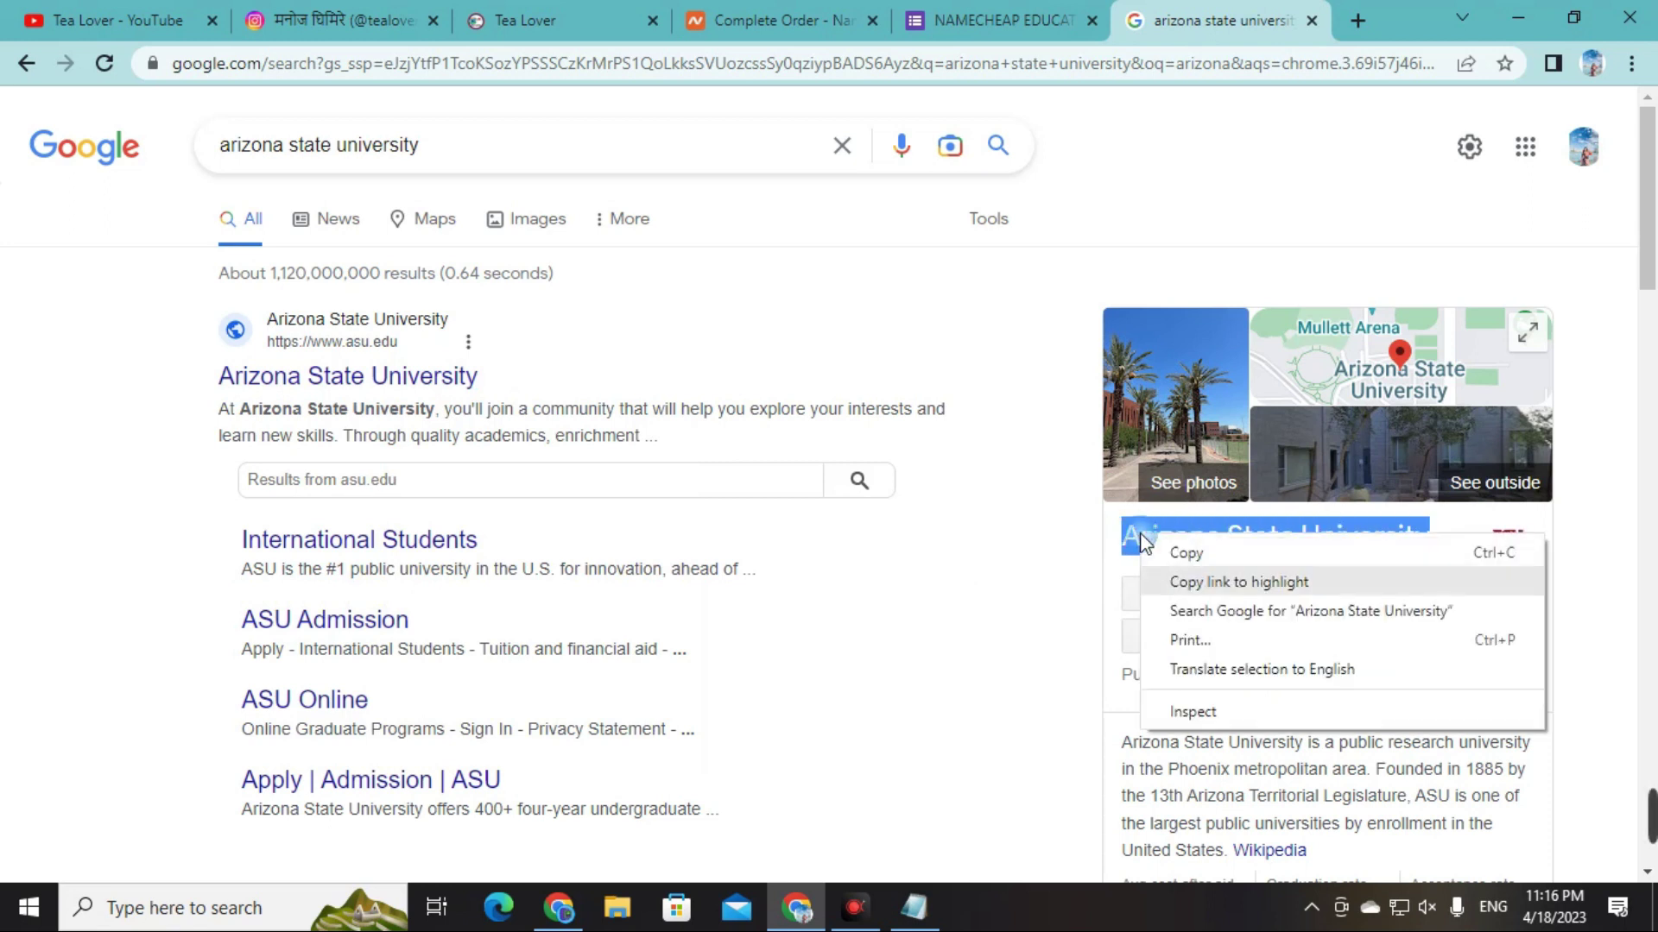
pyautogui.click(1157, 550)
pyautogui.hotkey('ctrl', 'pageup')
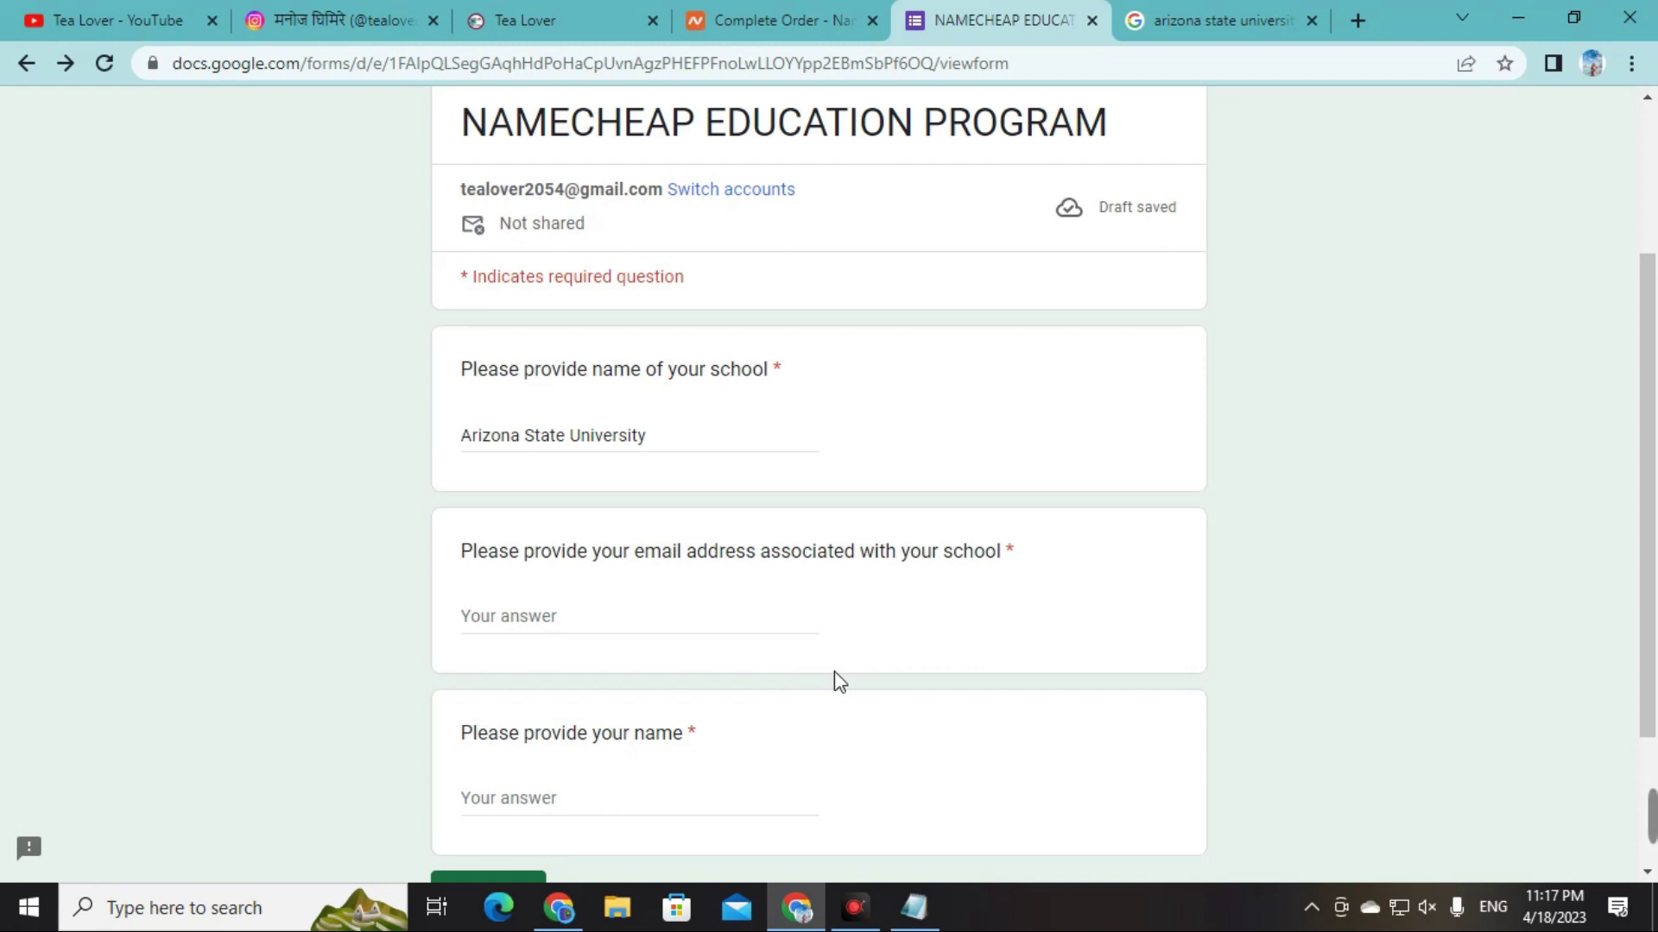
# - Paste the school e-mail address into the form's e-mail answer, then move on to the name field
pyautogui.hotkey('ctrl', 'v')
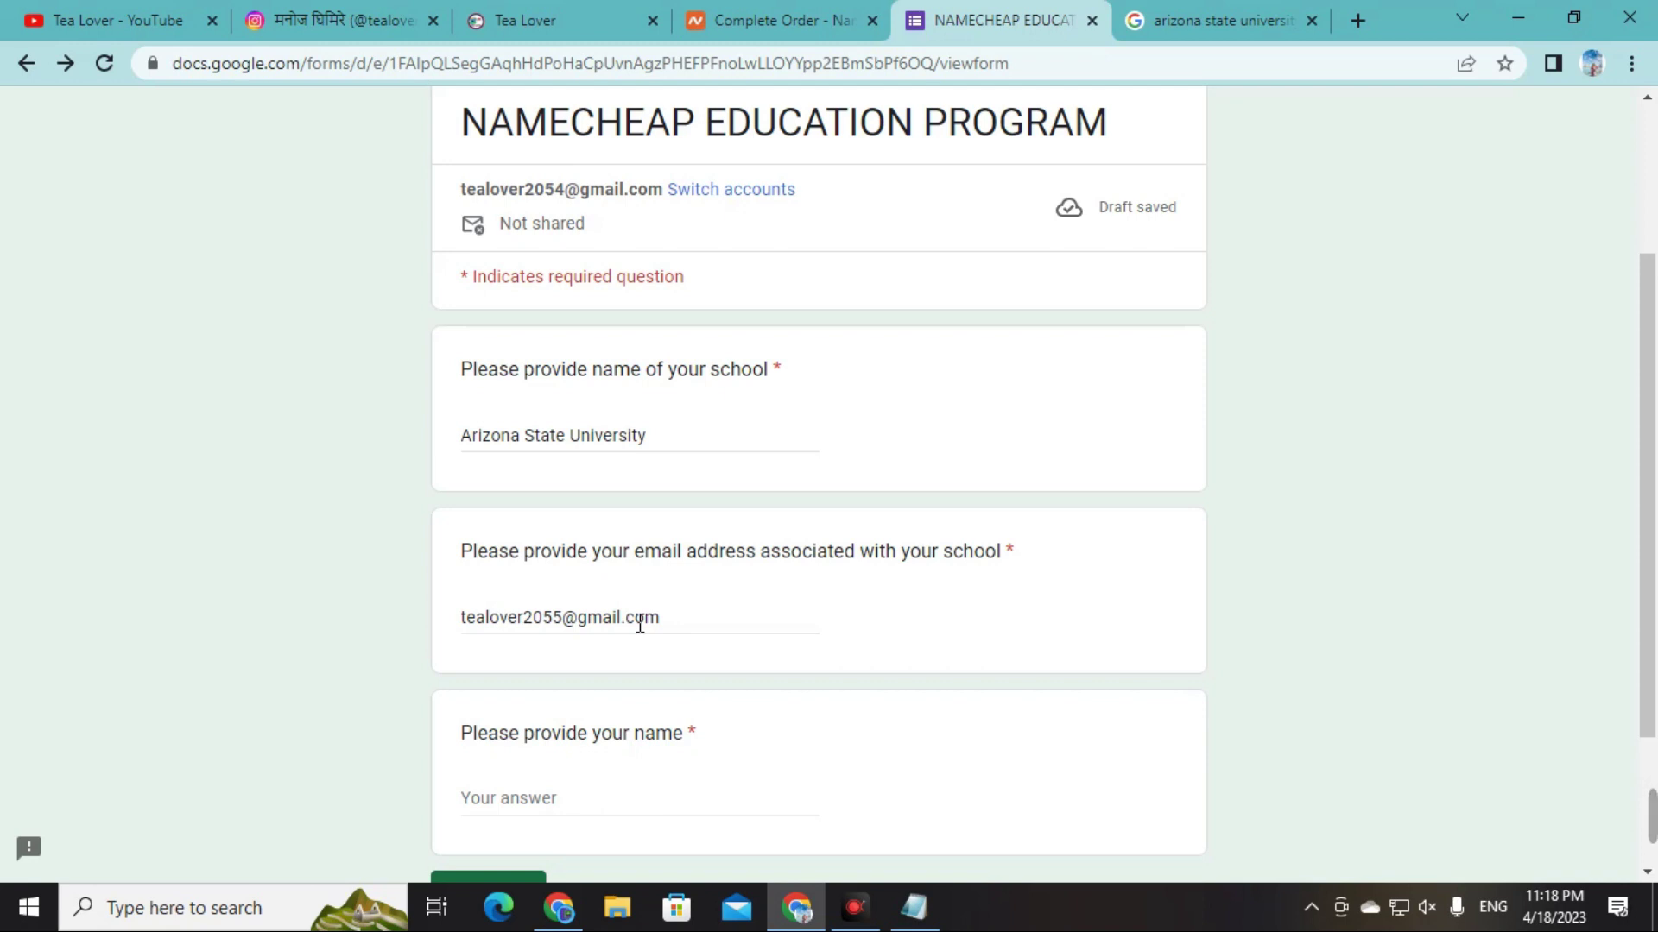
pyautogui.scroll(3, 766, 578)
pyautogui.scroll(-5, 769, 581)
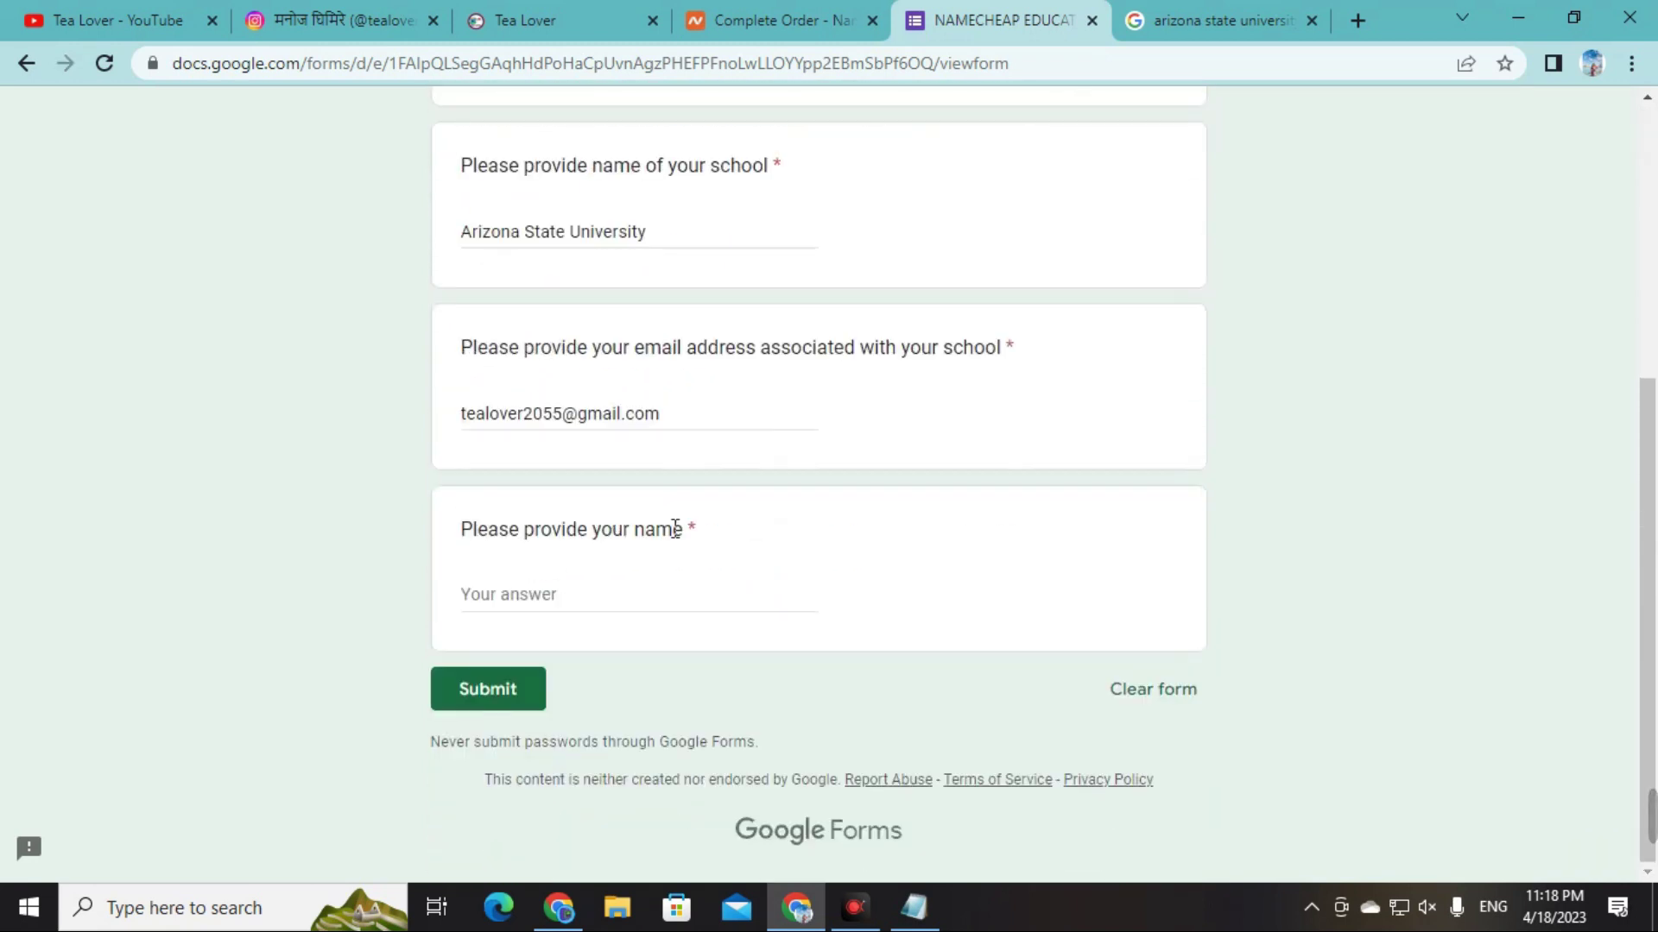
pyautogui.click(600, 605)
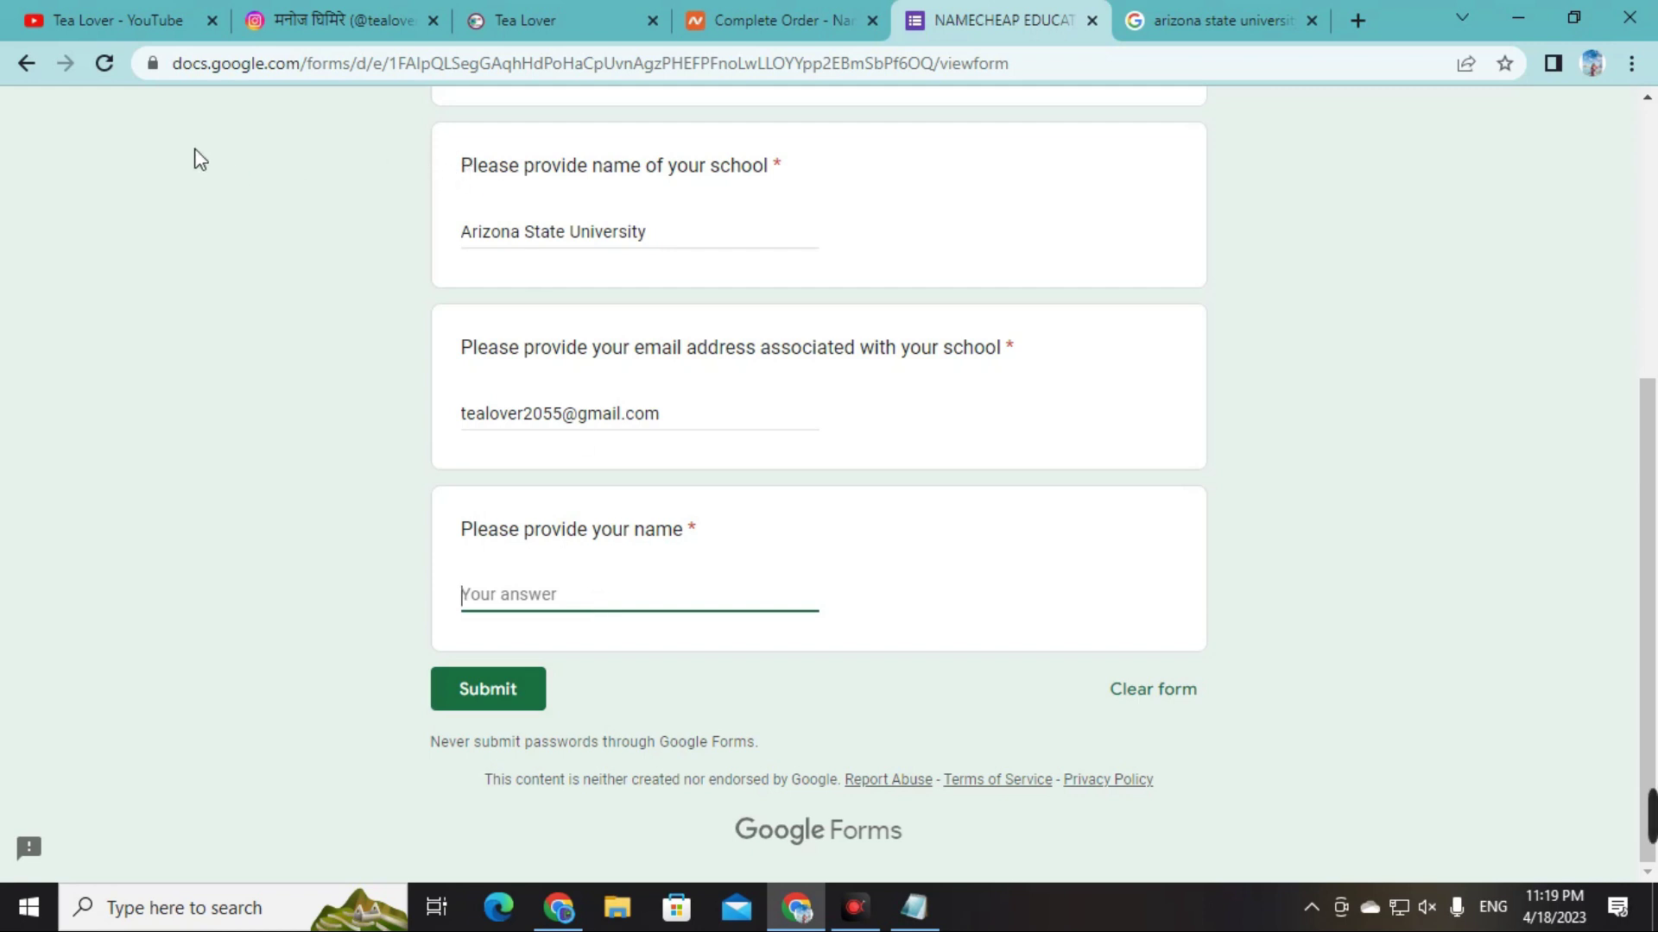
pyautogui.click(122, 23)
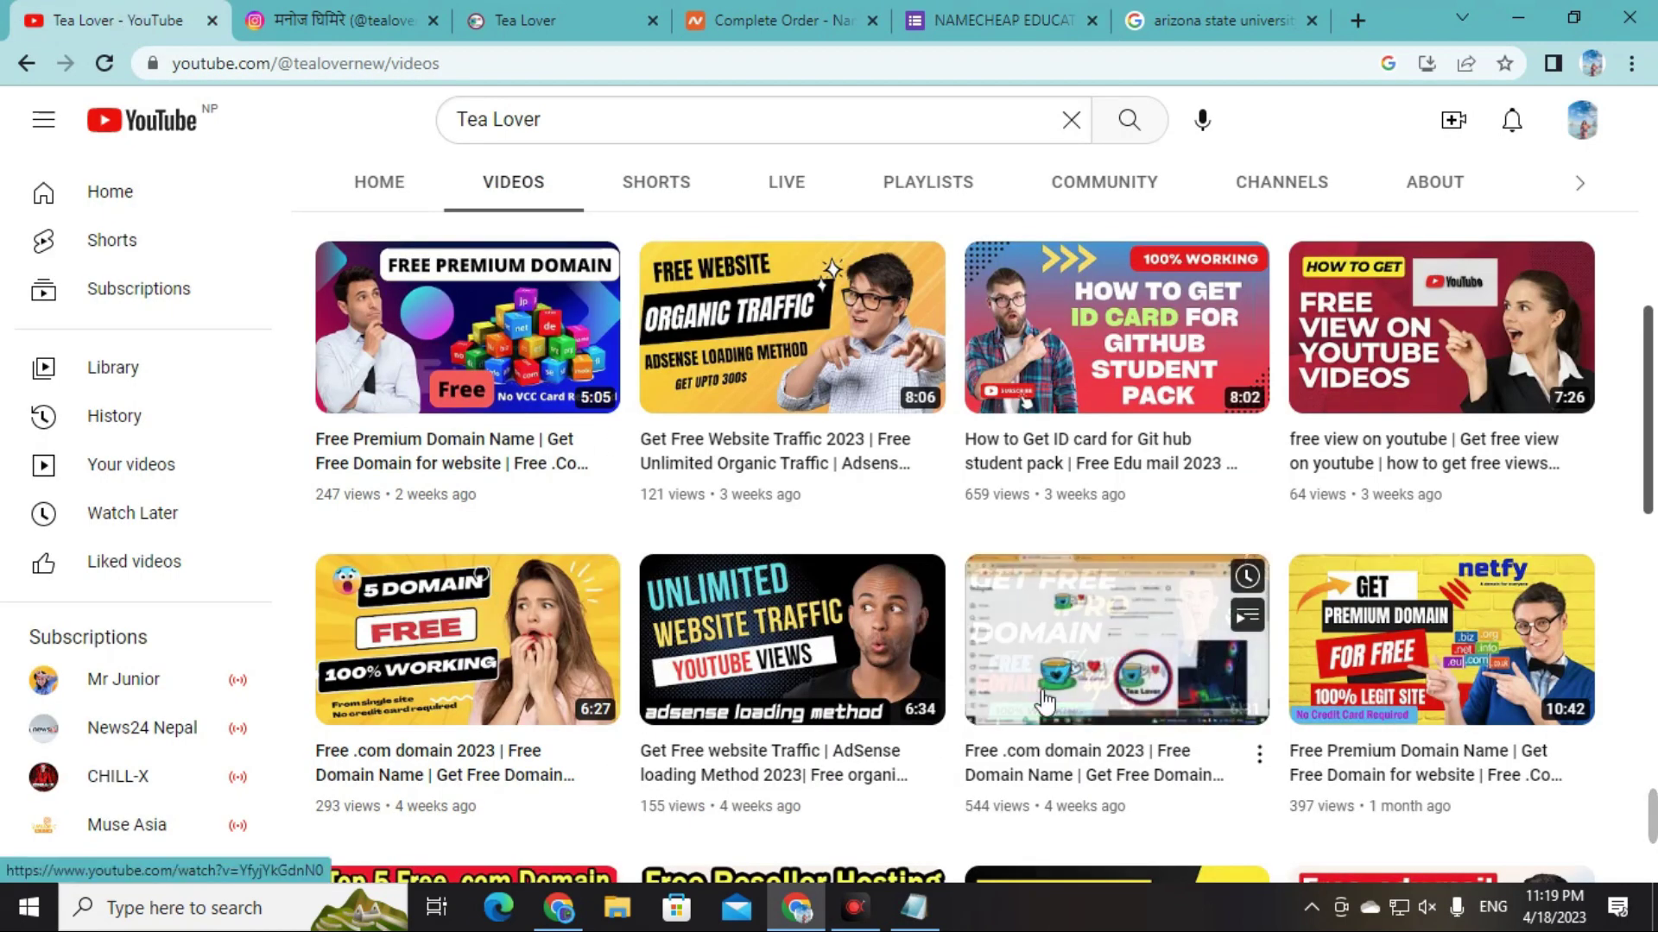
# - Open the 'How to Get Free Edu Mail' video to get a full name for the applicant field
pyautogui.moveTo(1498, 665)
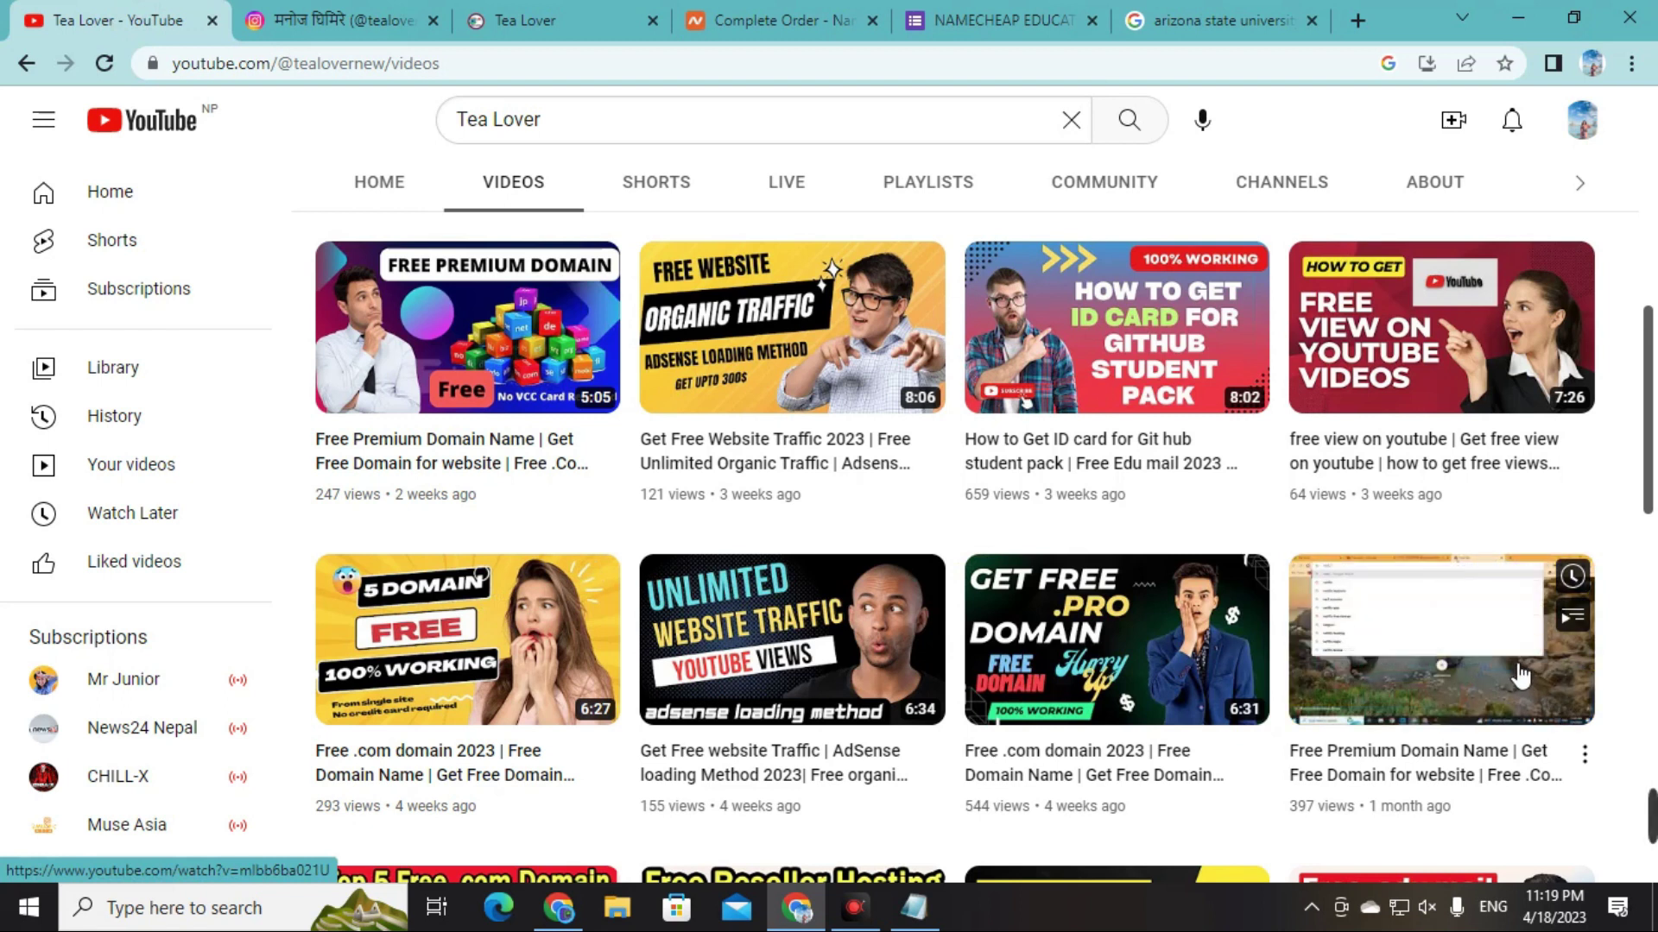
pyautogui.scroll(-4, 1269, 677)
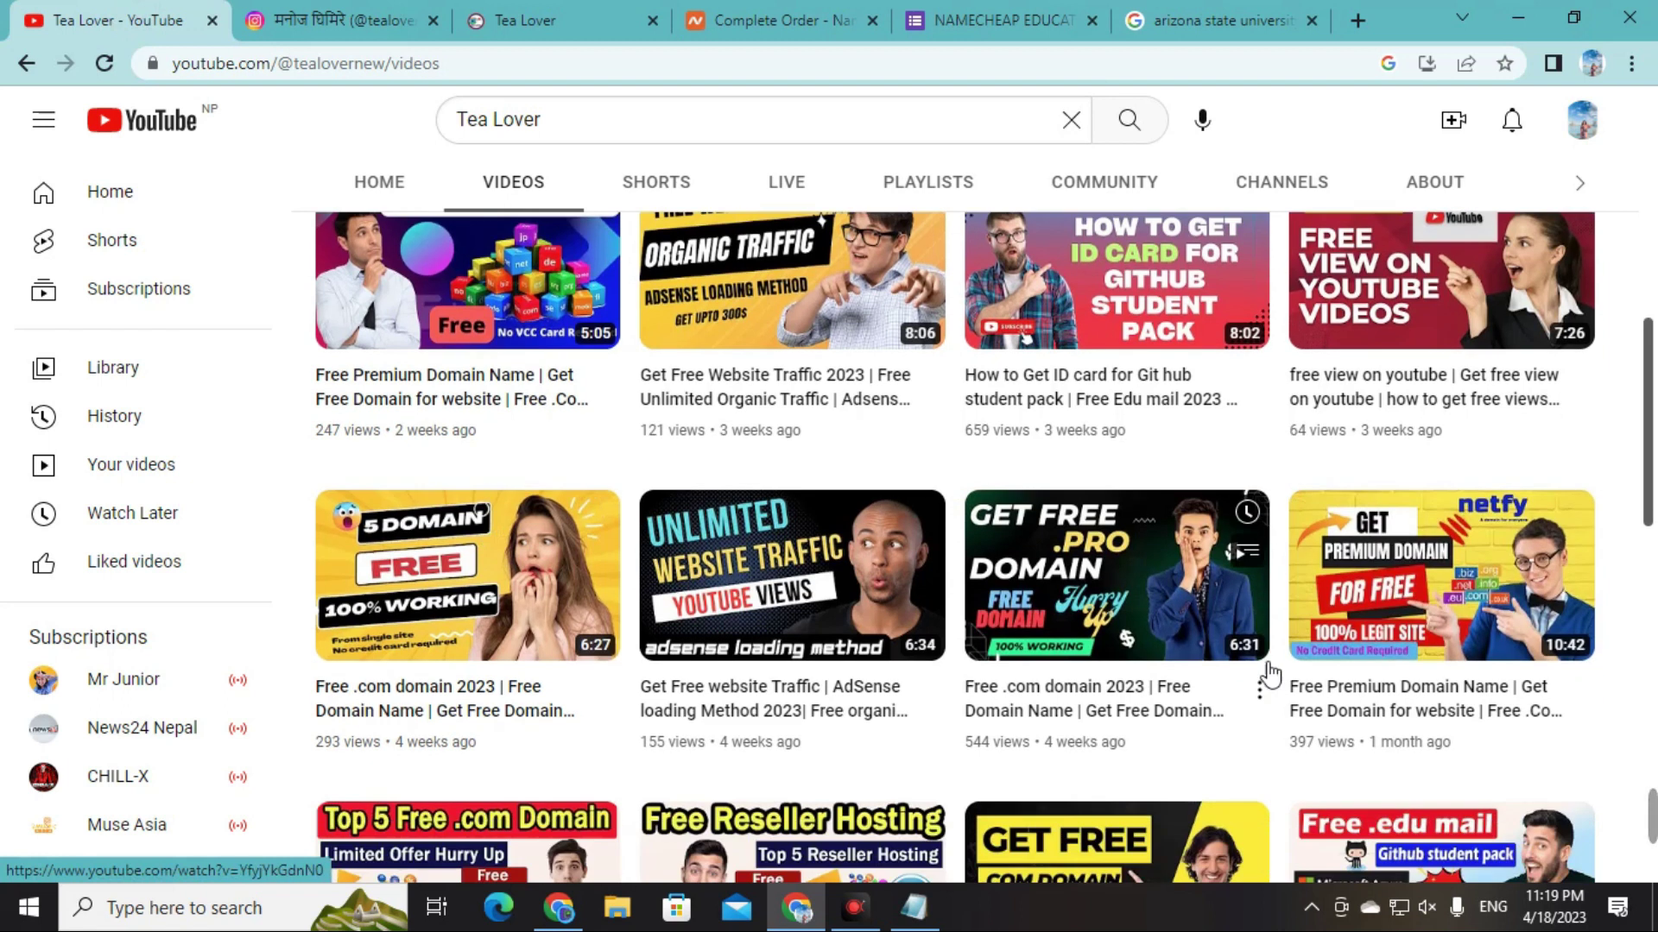
pyautogui.moveTo(1554, 836)
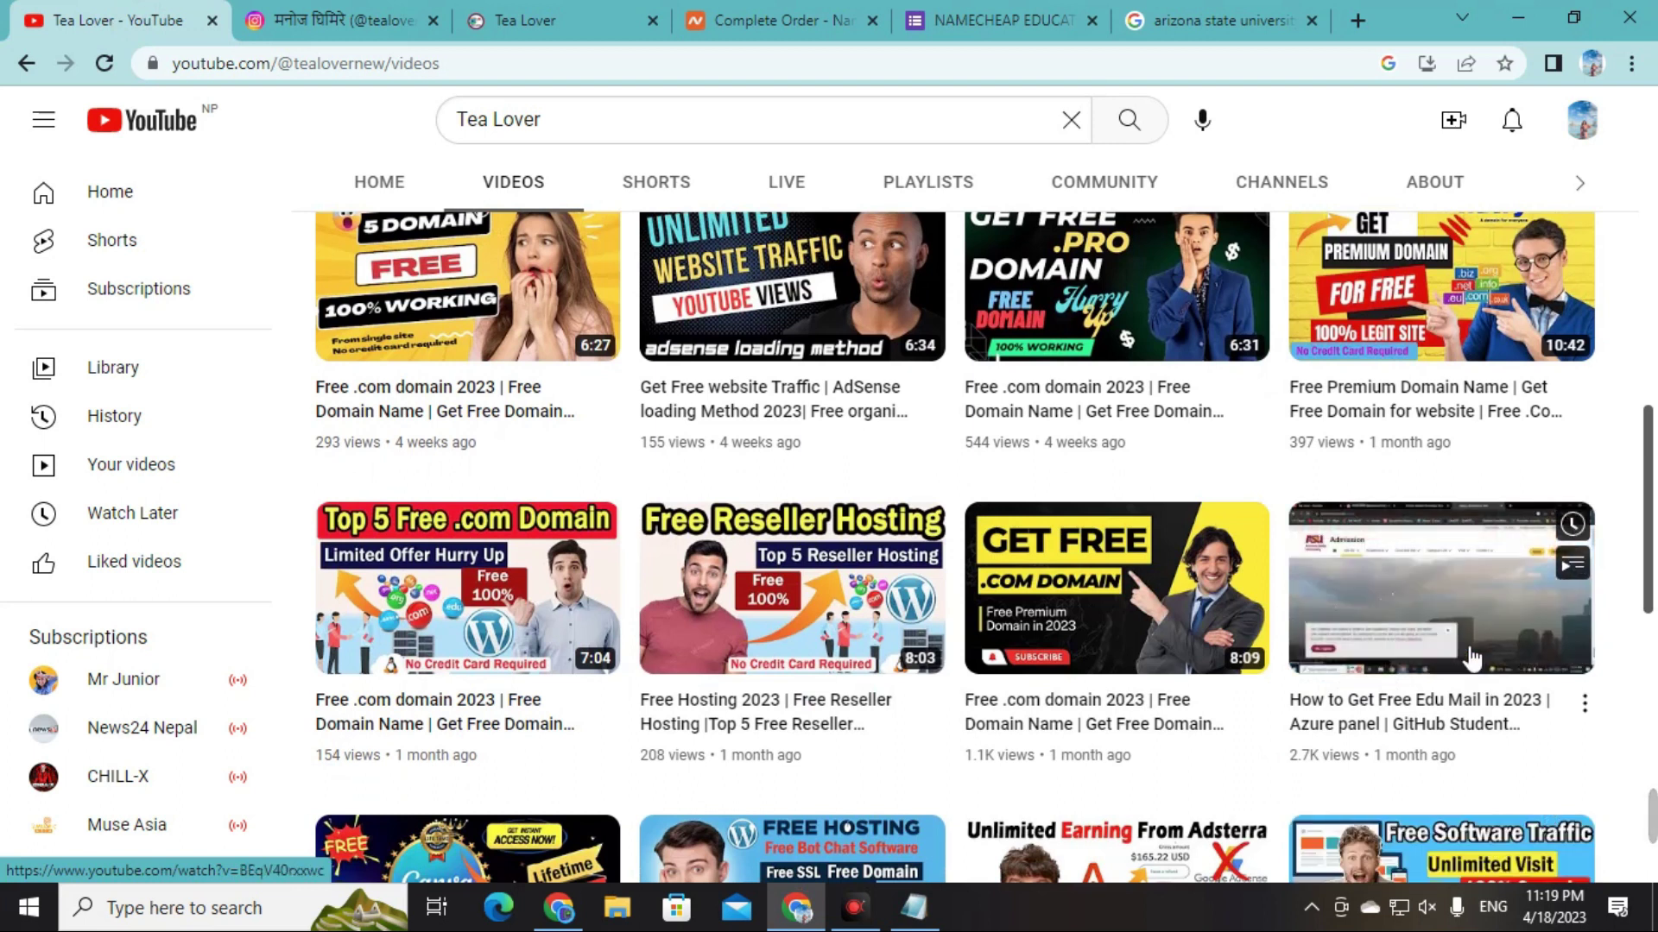
pyautogui.click(1451, 604)
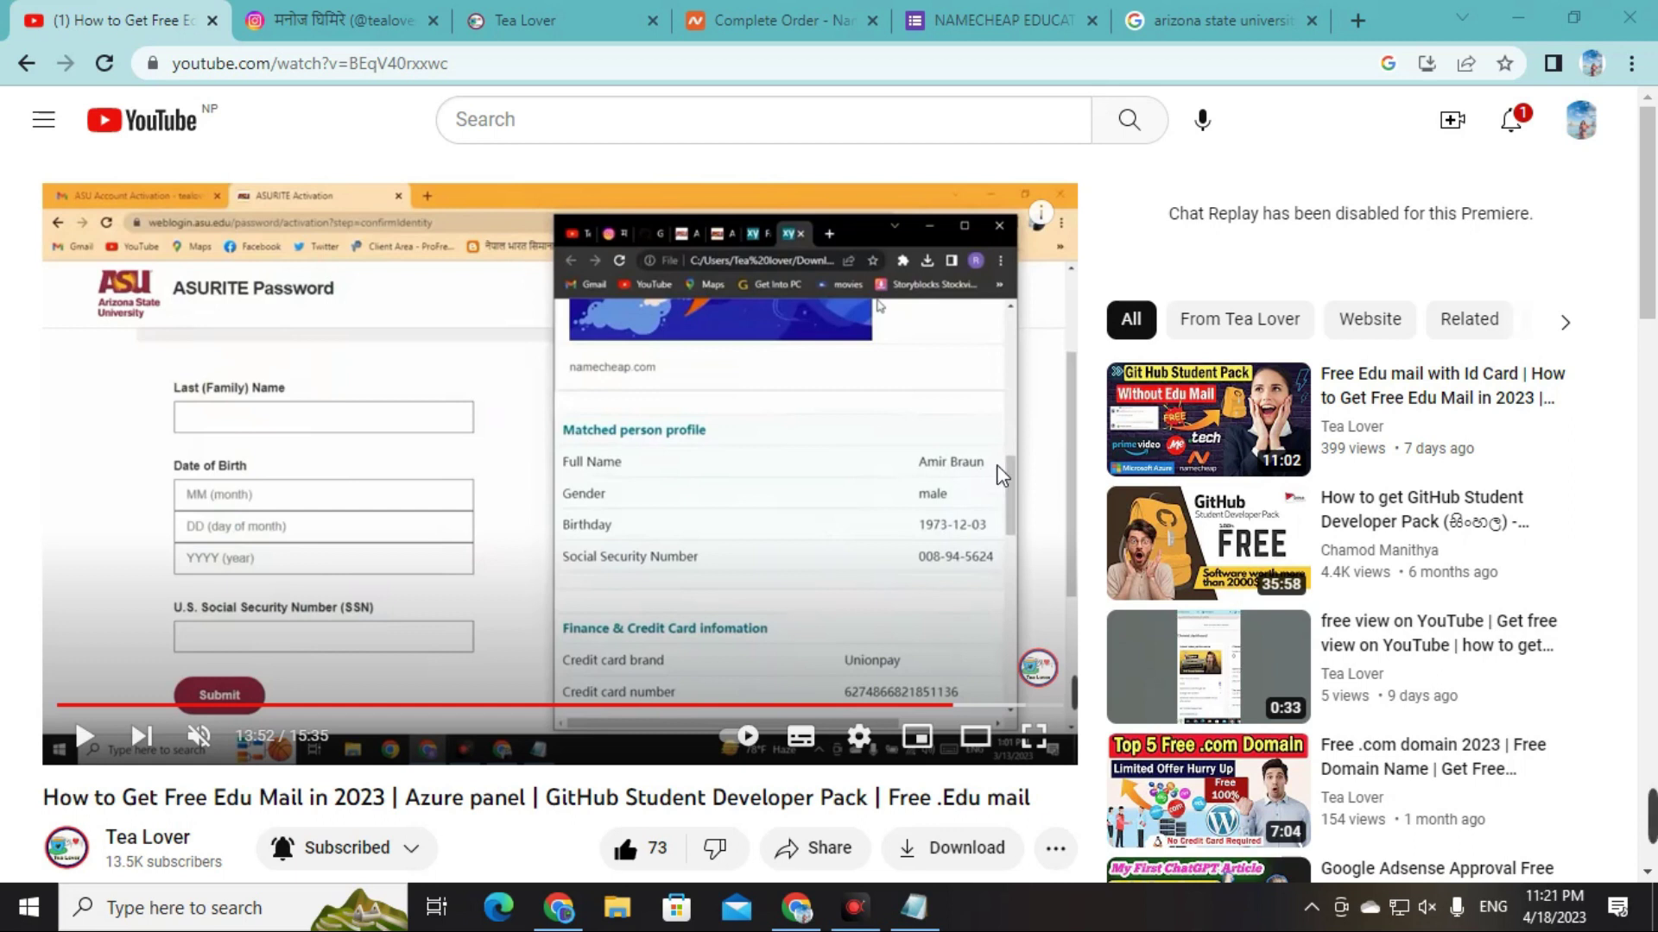
pyautogui.click(993, 20)
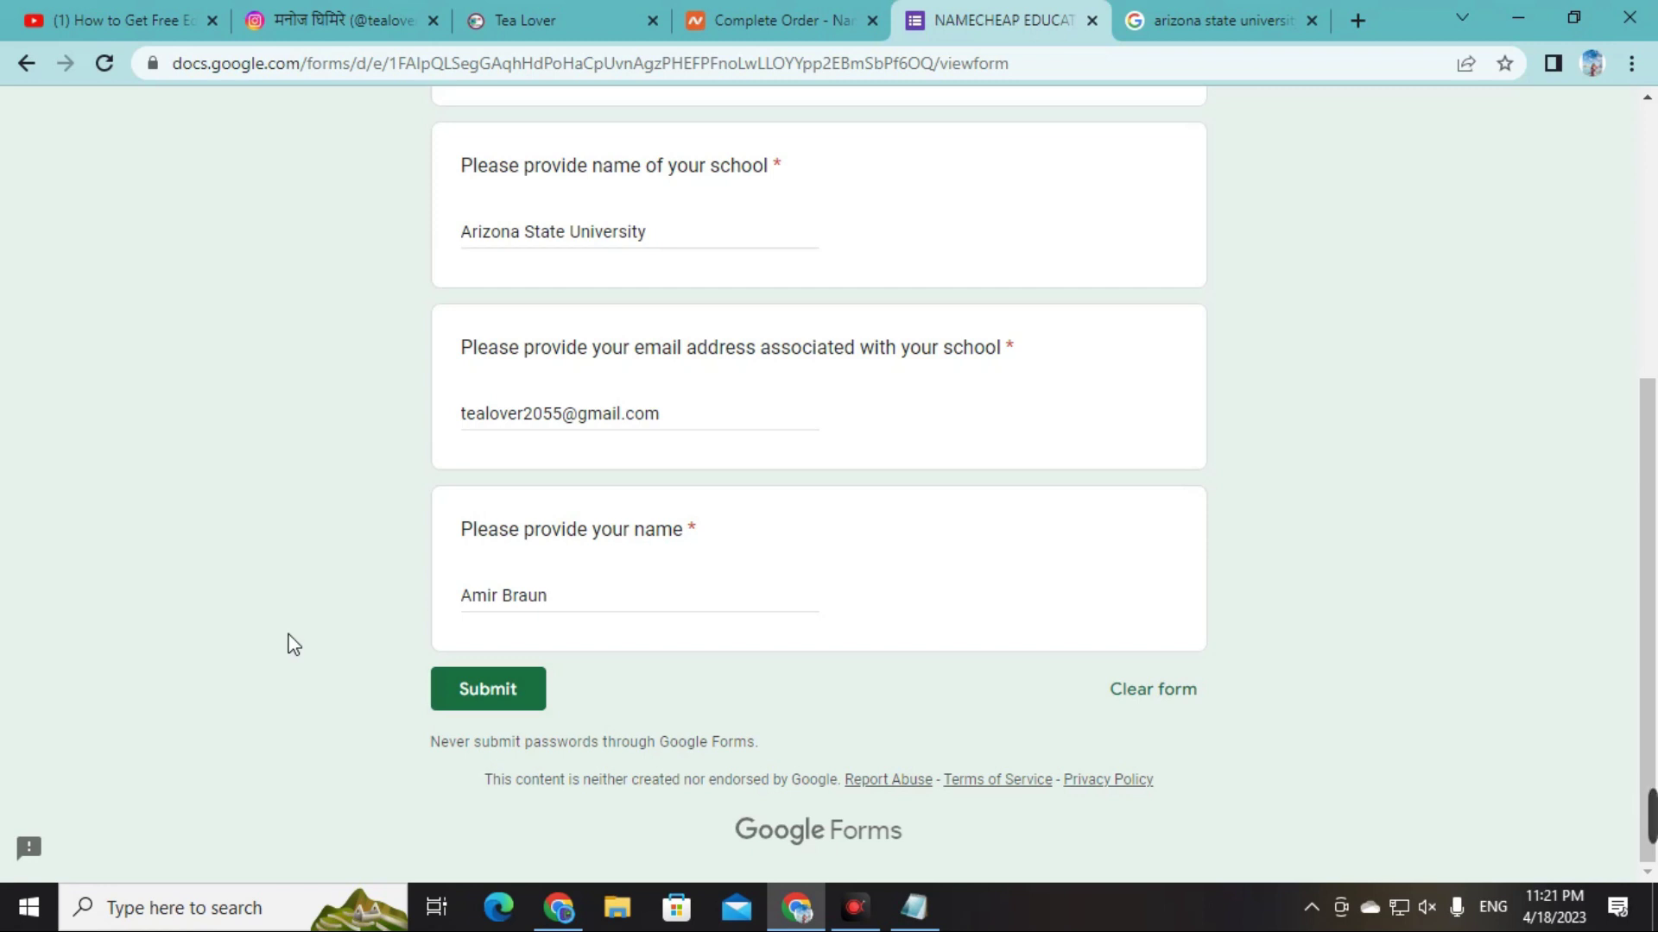
# - Submit the request, confirm 'Your response has been recorded', and return to the Namecheap Complete Order page
pyautogui.click(490, 704)
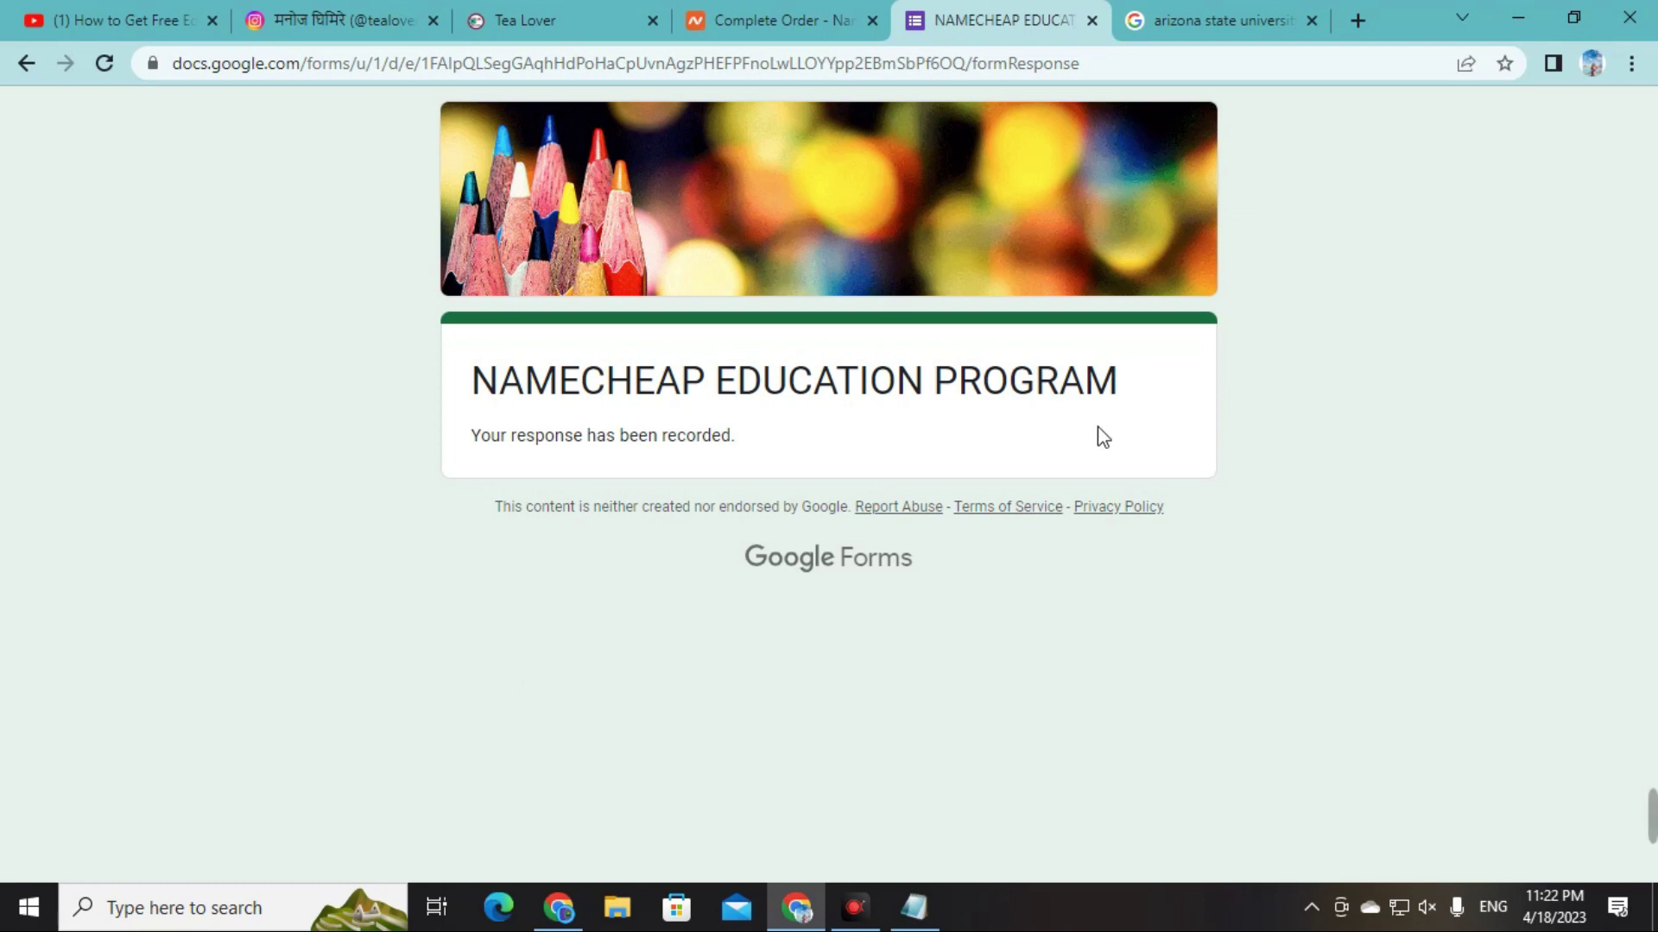
pyautogui.click(1184, 17)
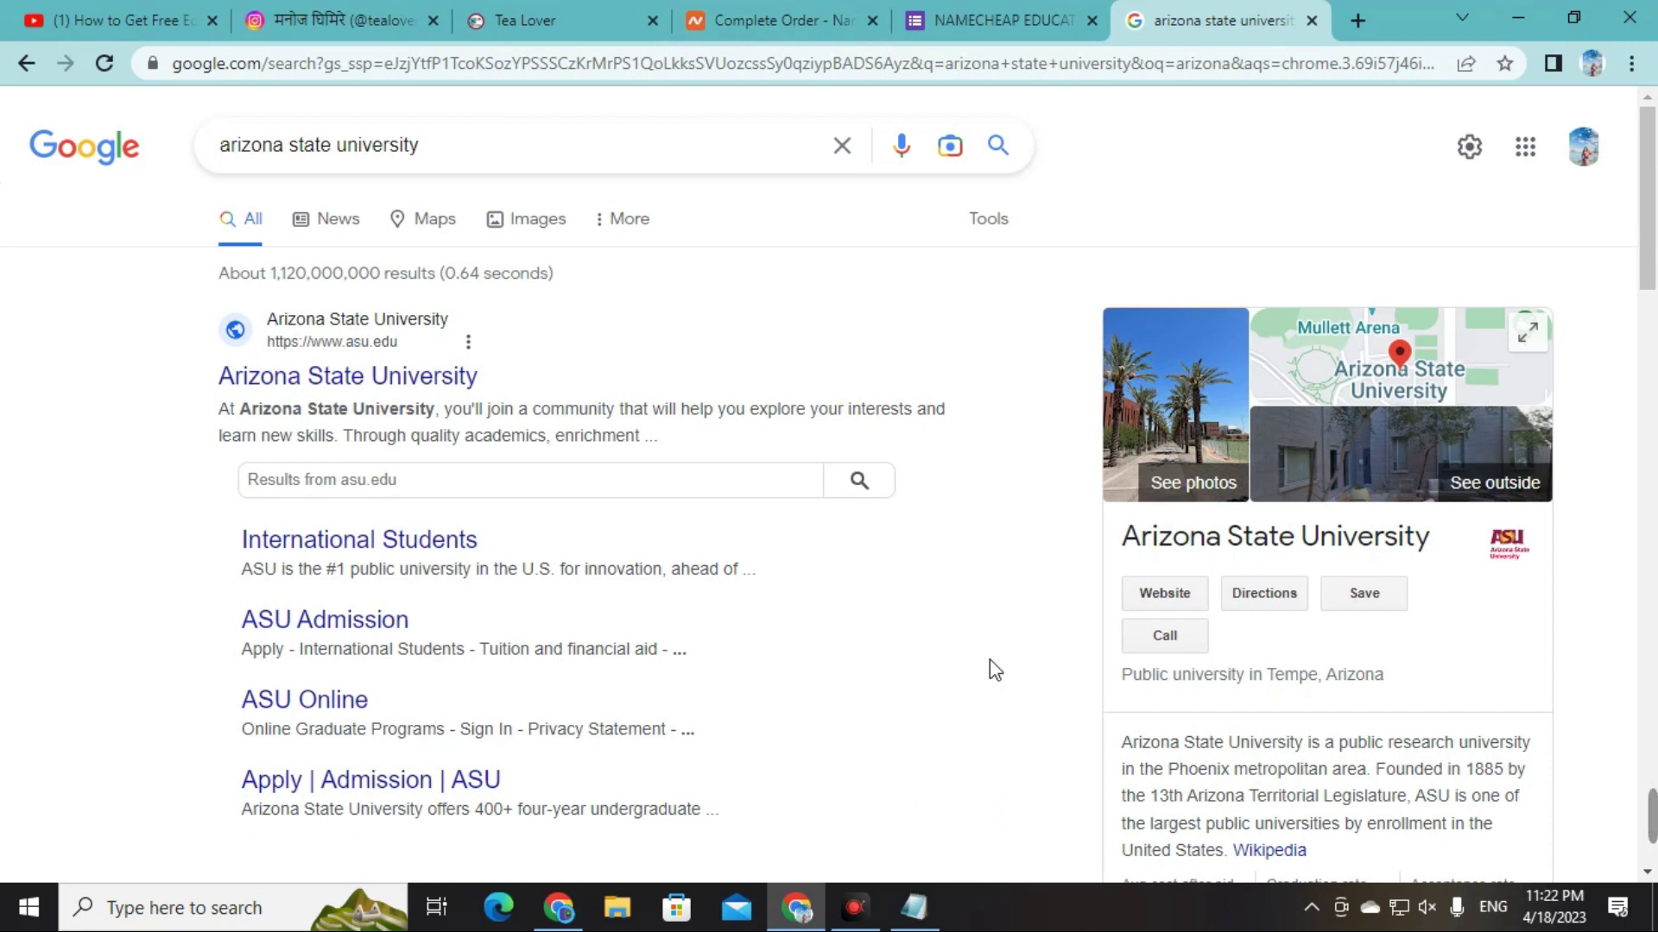
pyautogui.click(967, 19)
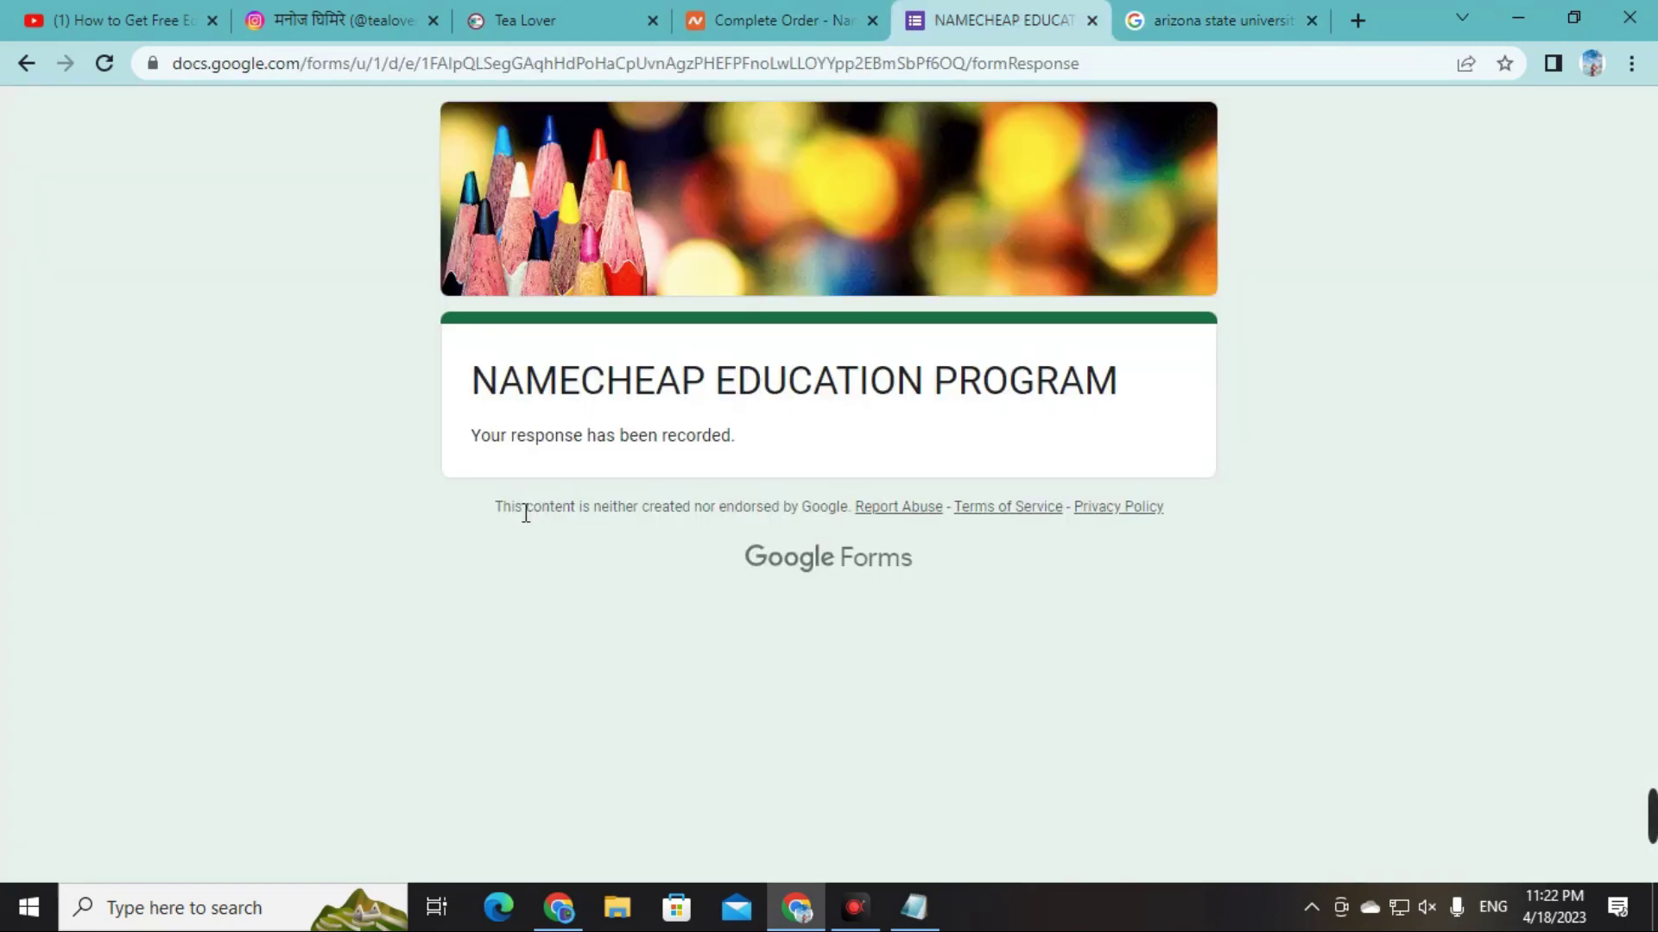
pyautogui.moveTo(476, 437); pyautogui.dragTo(812, 446)
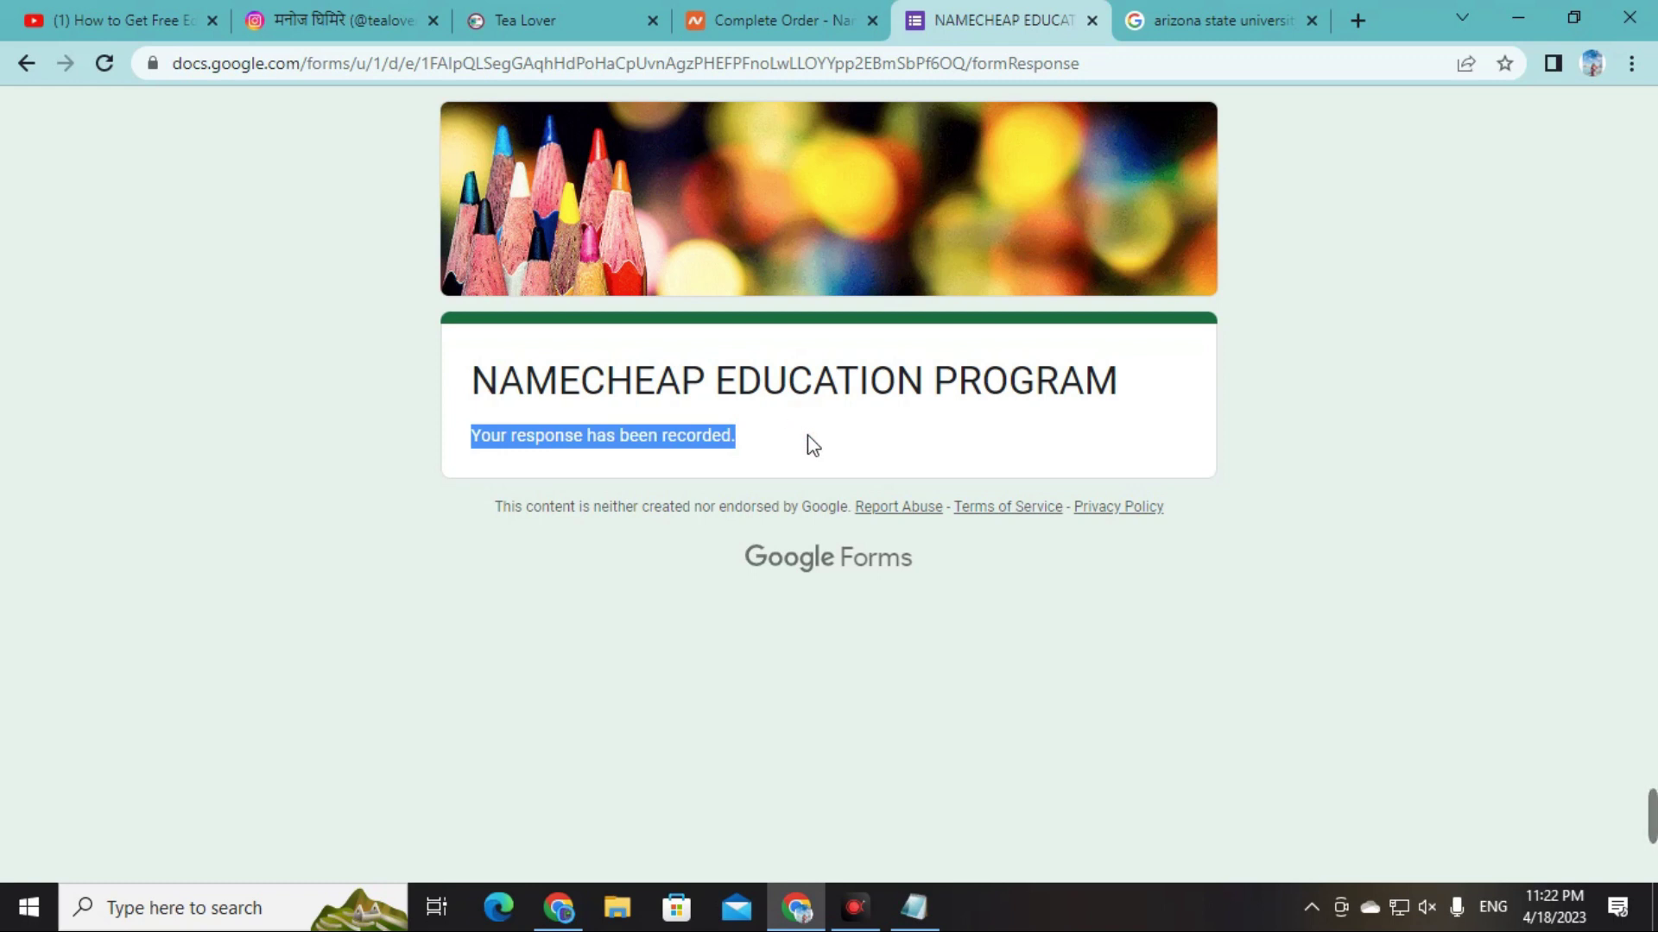
pyautogui.click(782, 18)
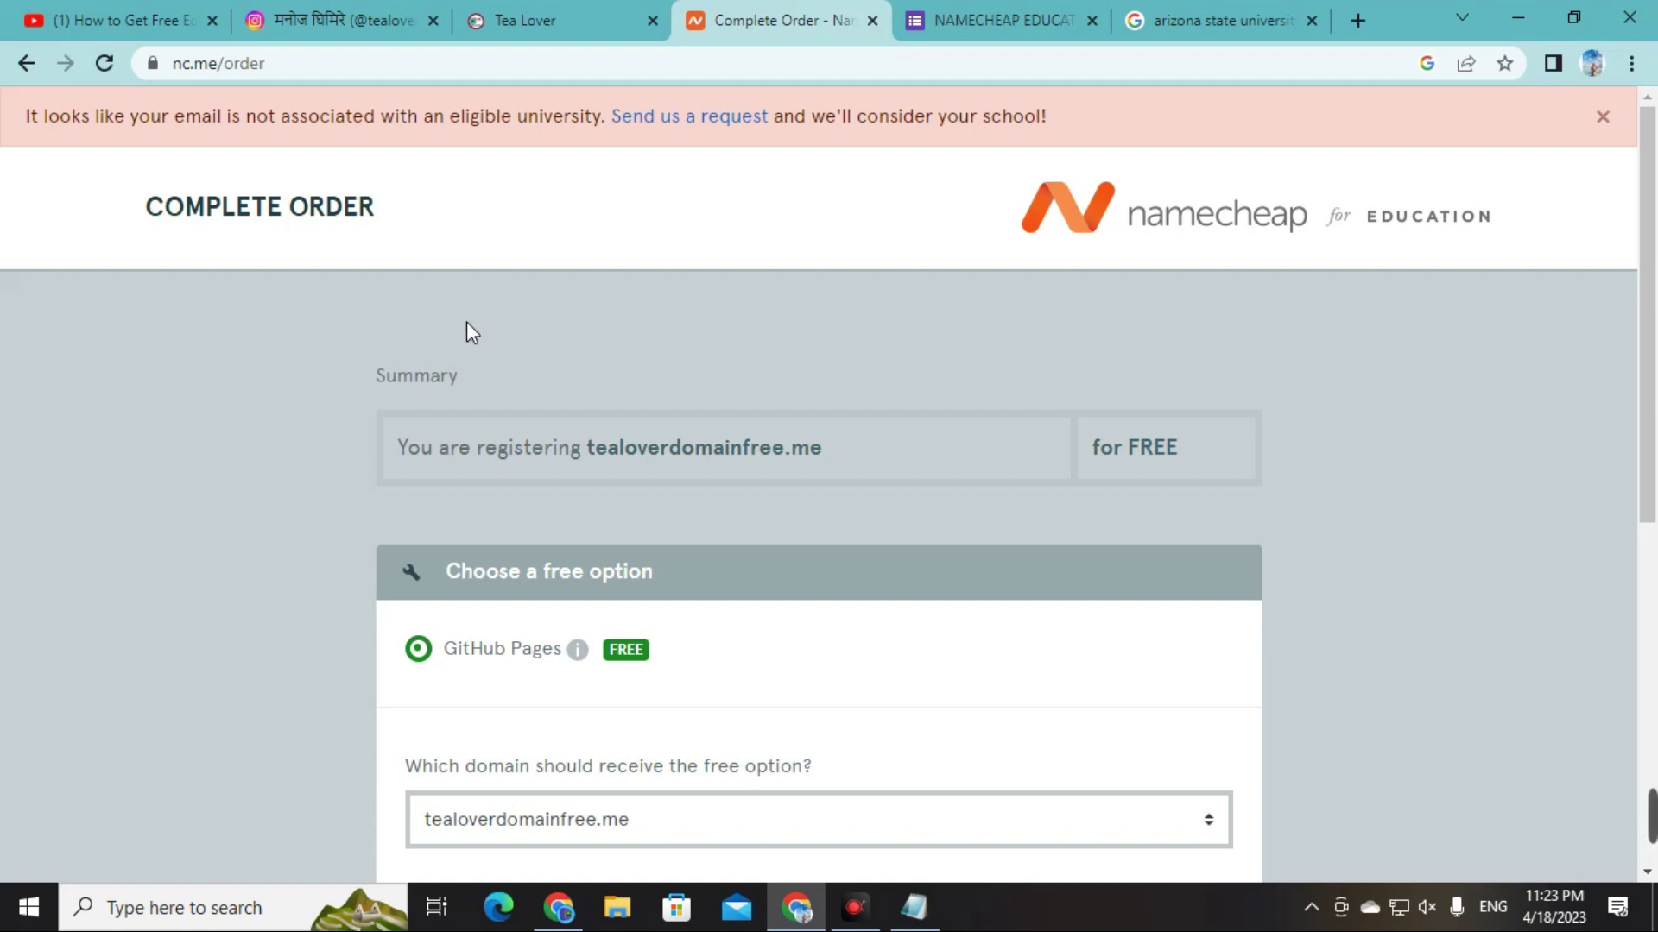
# - Select the creator's Instagram username, then open the creator's channel from the Free Edu Mail video
pyautogui.click(361, 32)
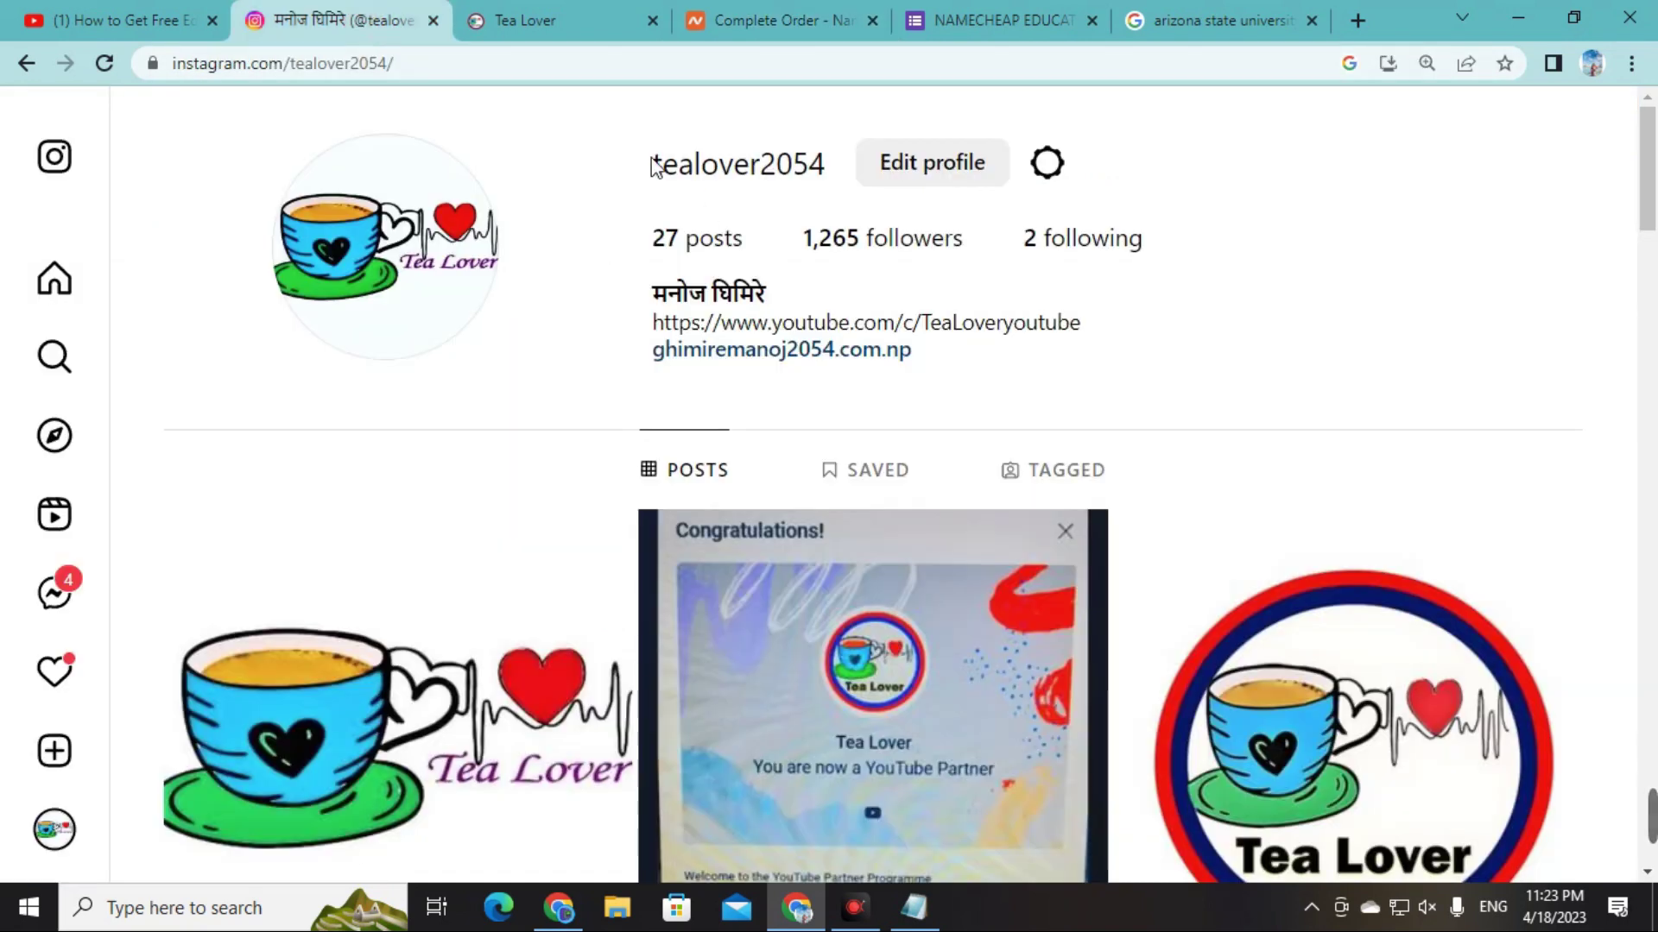
pyautogui.moveTo(651, 164); pyautogui.dragTo(836, 164)
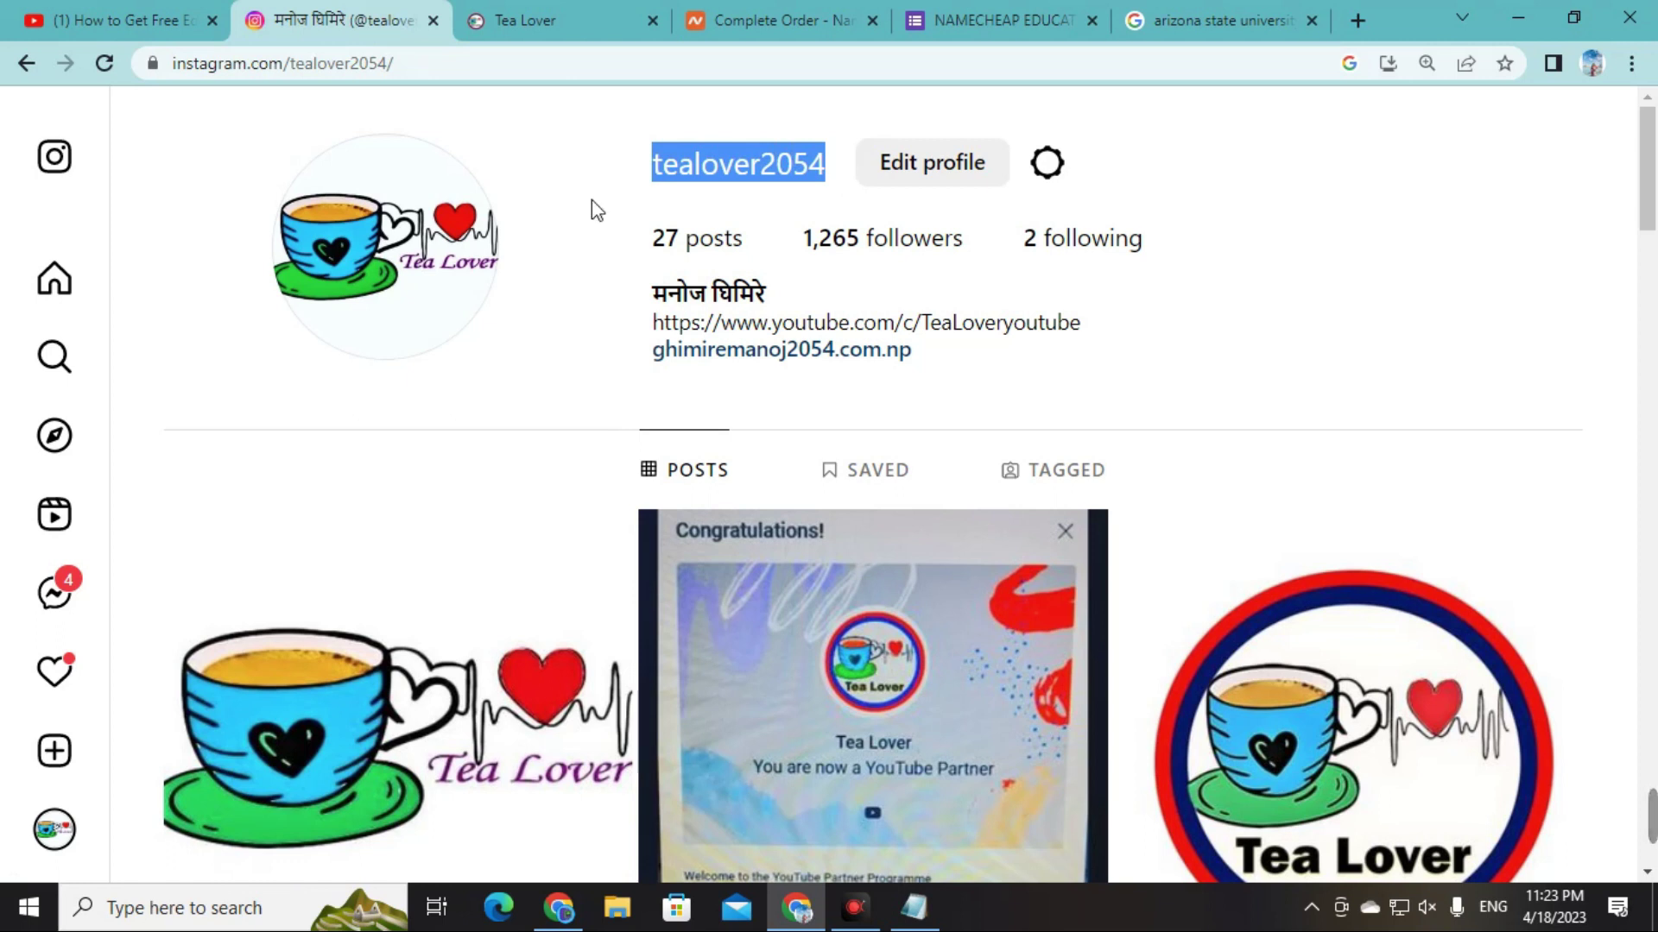
pyautogui.click(148, 21)
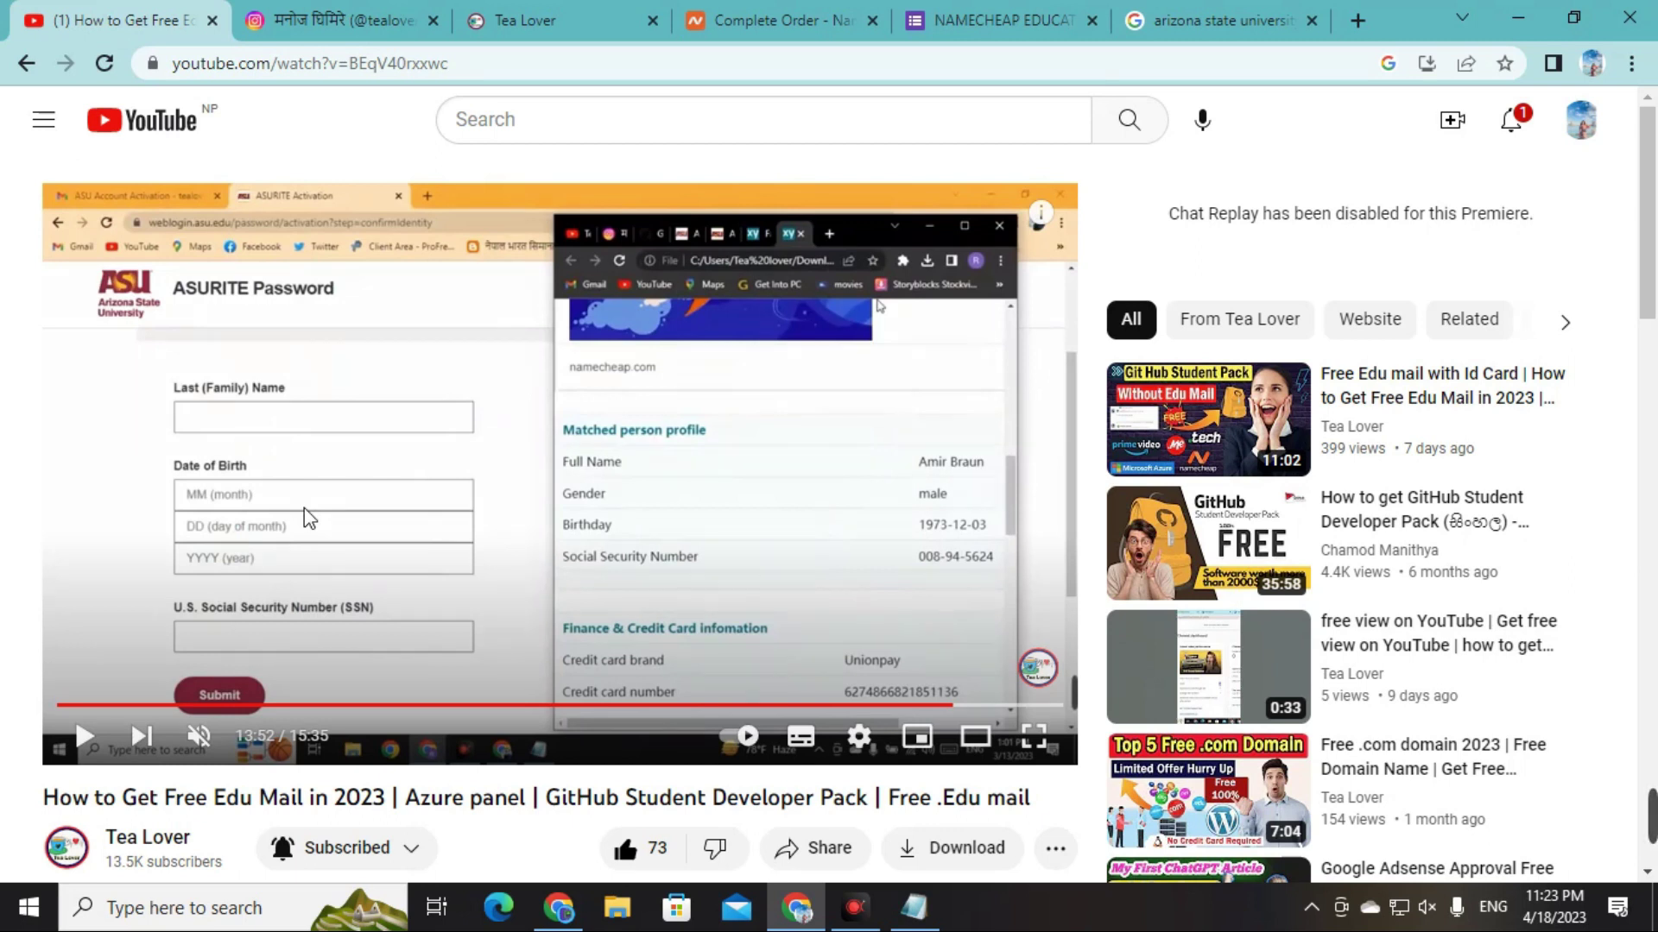
pyautogui.scroll(-1, 147, 729)
pyautogui.click(147, 730)
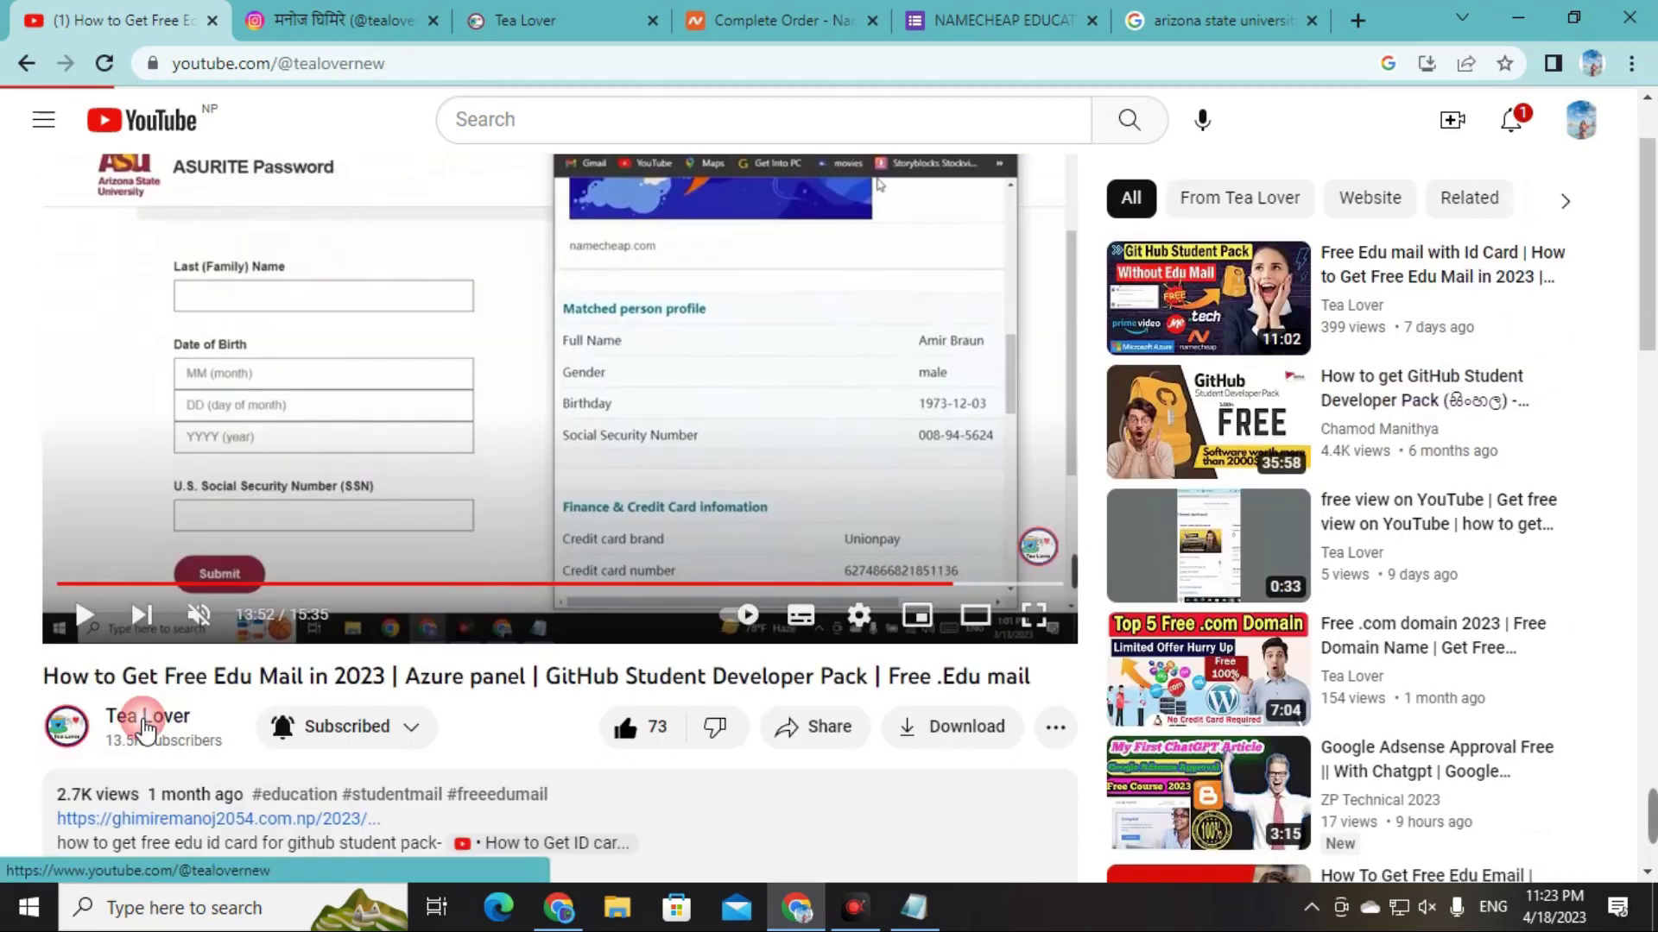